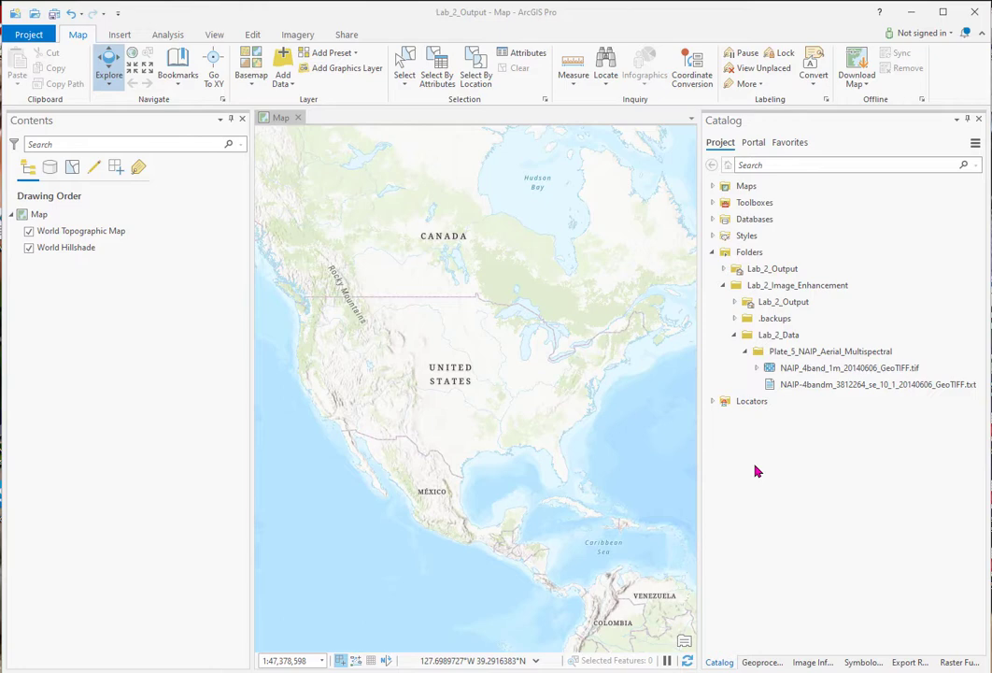
# Step: In Lab_2_Image_Enhancement, expand NAIP_4band_1m_20140606_GeoTIFF.tif to show Band_1 through Band_4
pyautogui.click(751, 288)
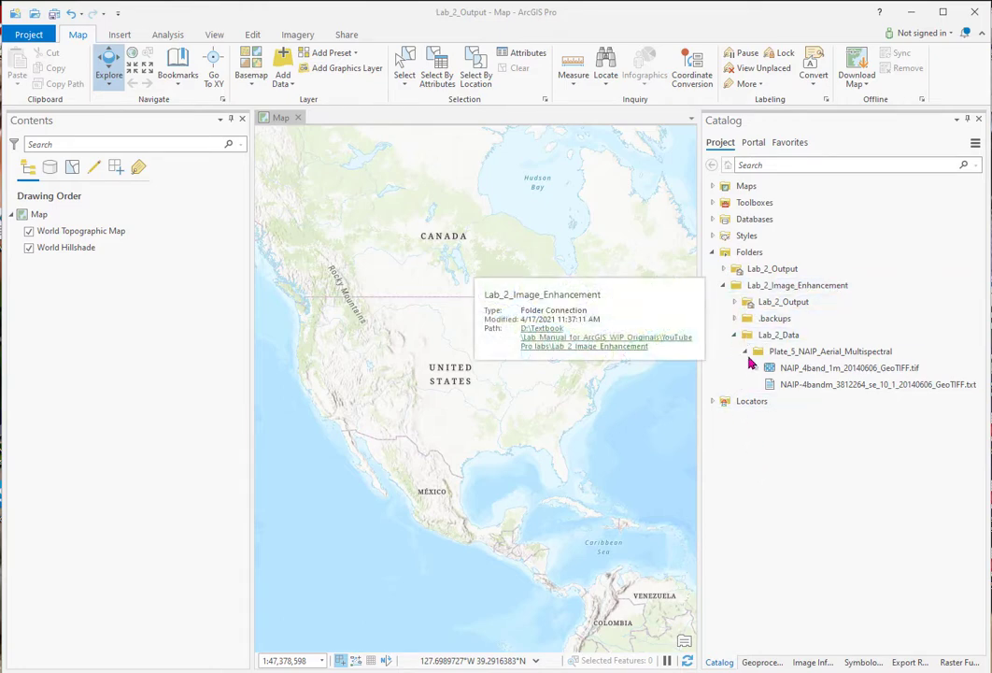
pyautogui.click(783, 370)
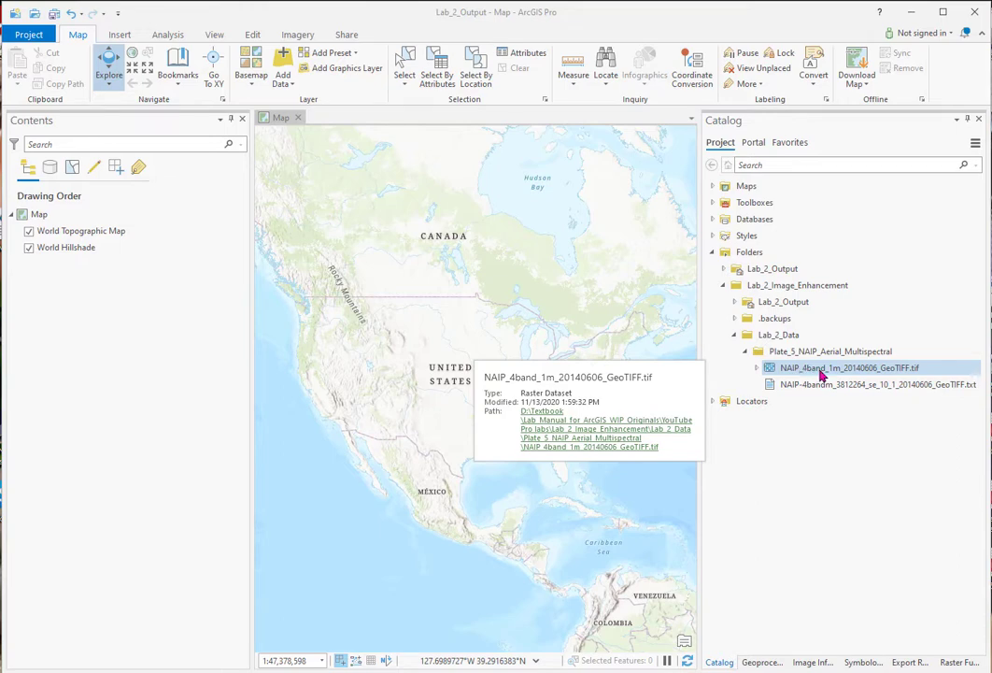
pyautogui.click(757, 369)
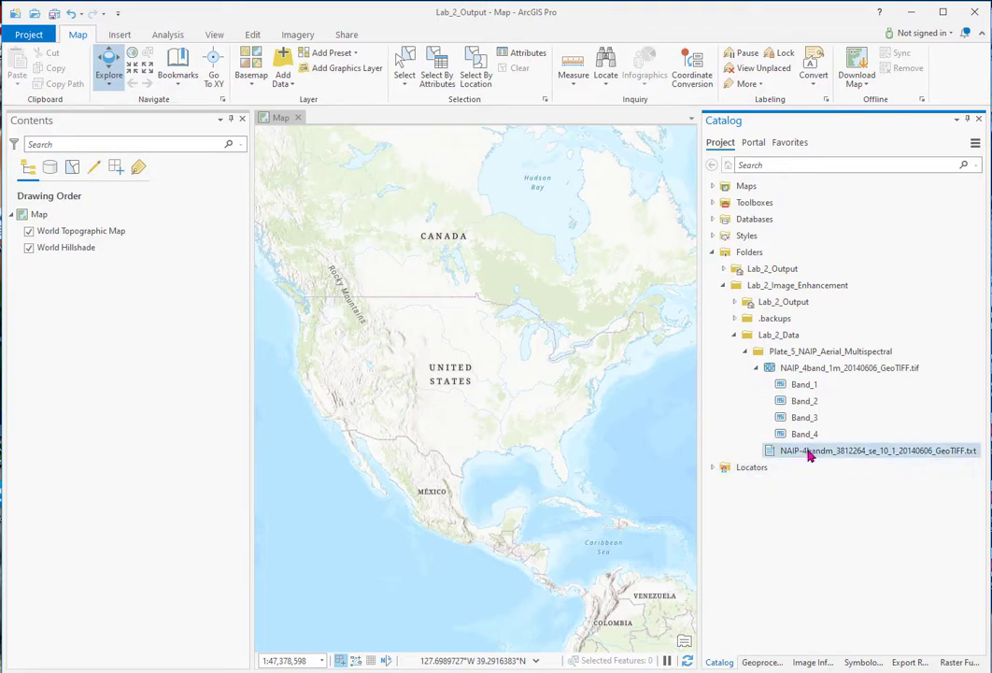
pyautogui.moveTo(808, 455)
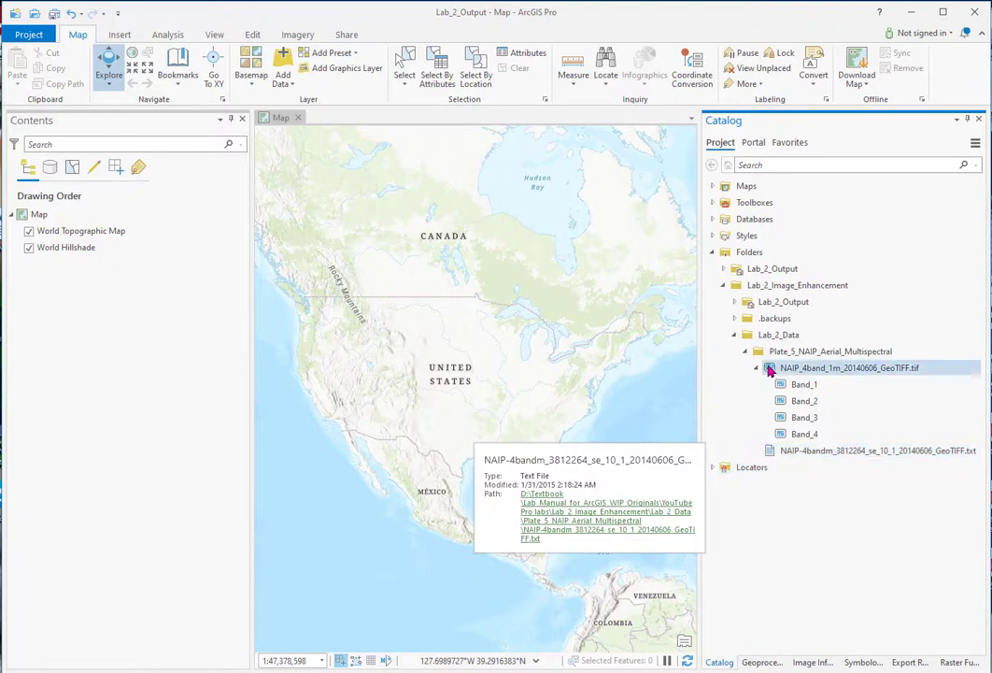
# Step: Drag the NAIP GeoTIFF into the map's Contents and view the new layer's metadata
pyautogui.moveTo(769, 370)
pyautogui.moveTo(769, 370); pyautogui.dragTo(117, 231)
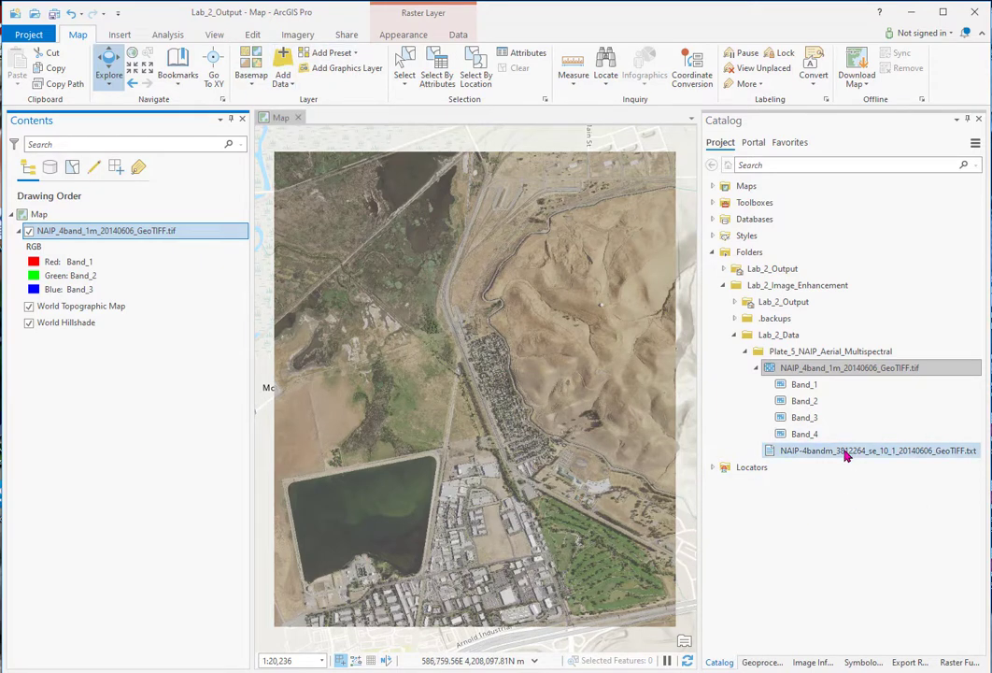
pyautogui.moveTo(846, 455)
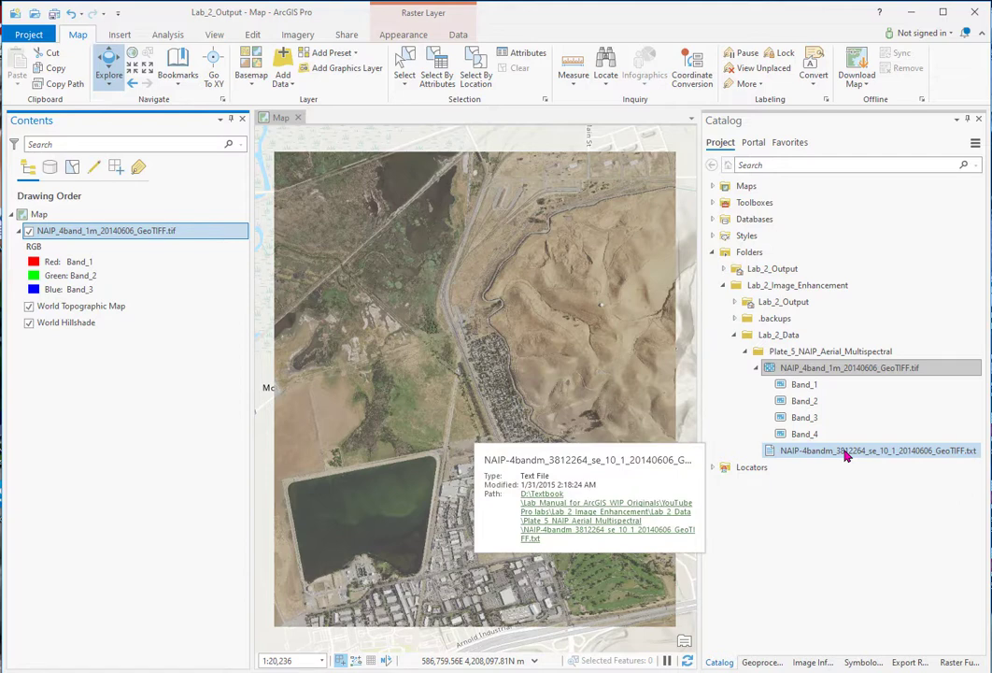
pyautogui.rightClick(125, 234)
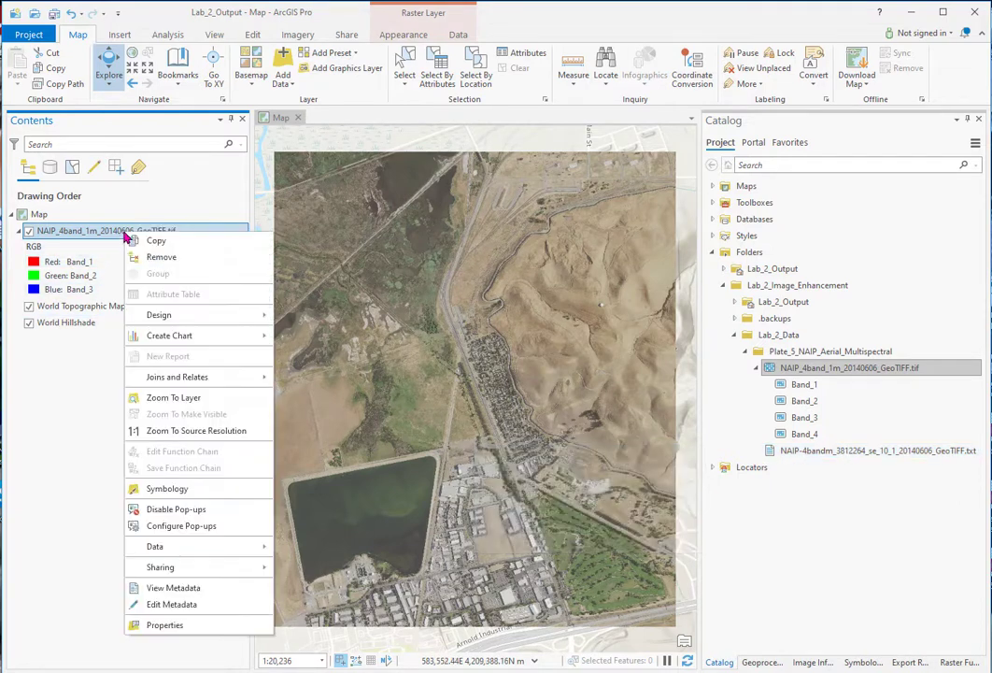
pyautogui.click(172, 588)
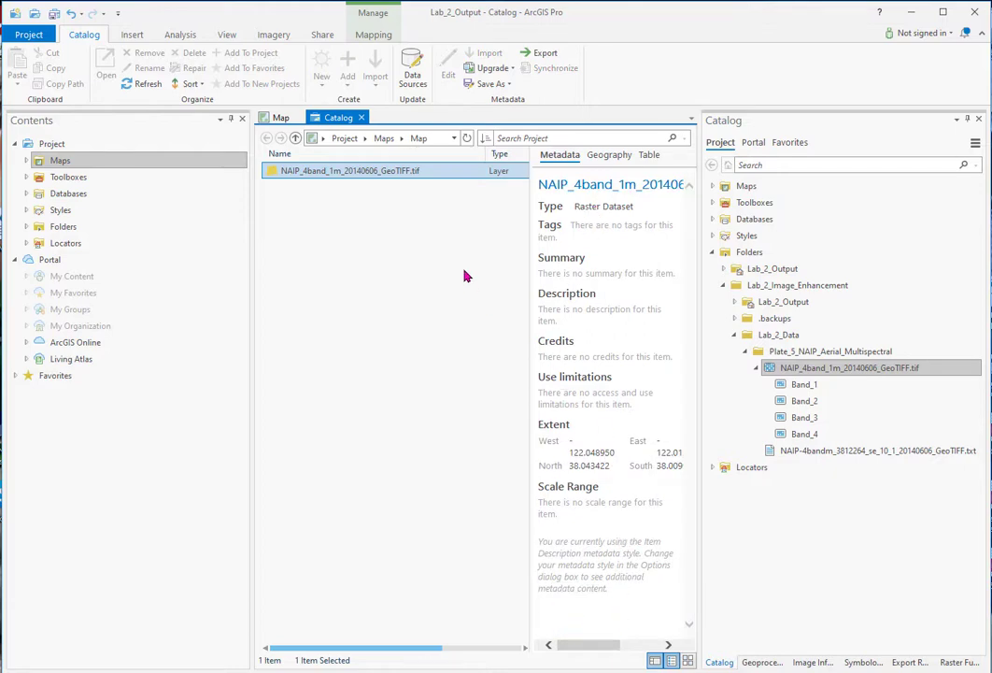
pyautogui.click(362, 118)
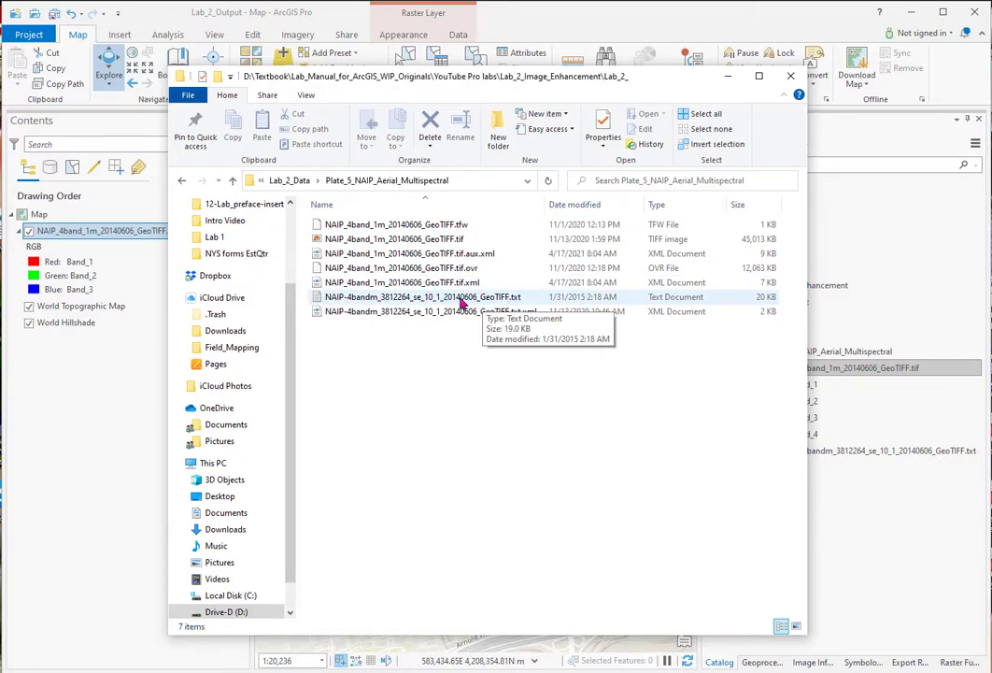
# Step: Open the NAIP metadata .txt file in Notepad, scroll through it, and close it
pyautogui.doubleClick(422, 296)
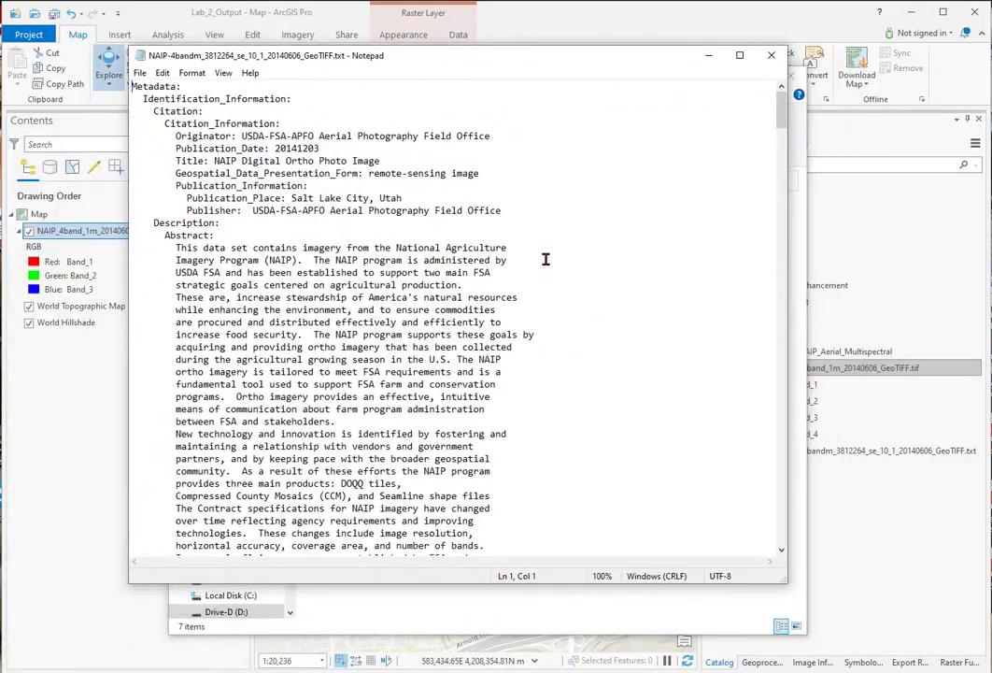
pyautogui.scroll(-3, 557, 259)
pyautogui.scroll(-4, 559, 258)
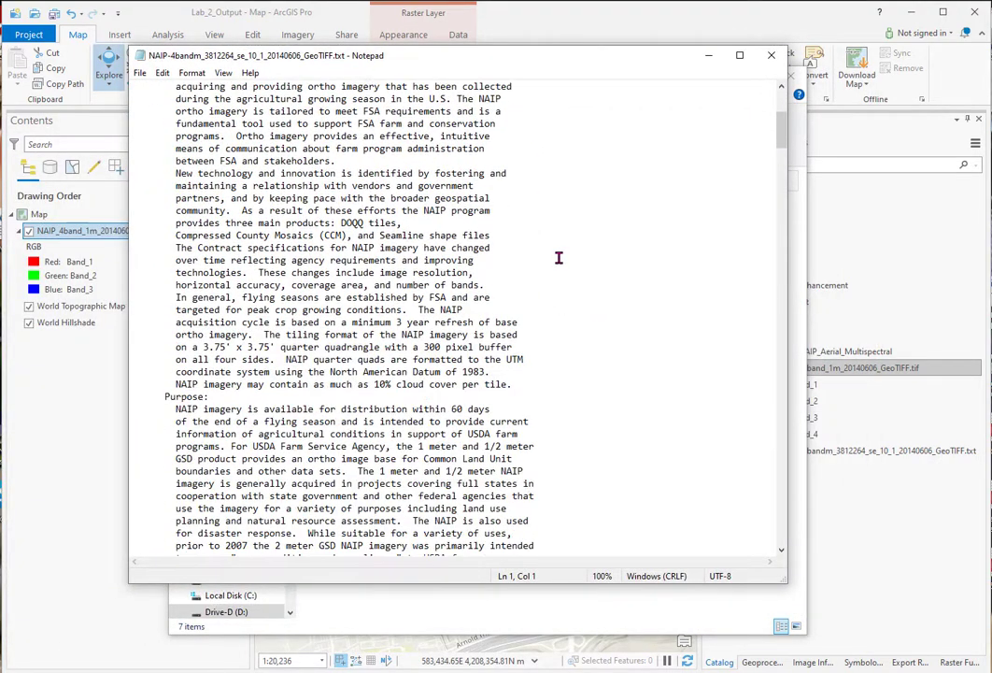
pyautogui.scroll(-11, 559, 258)
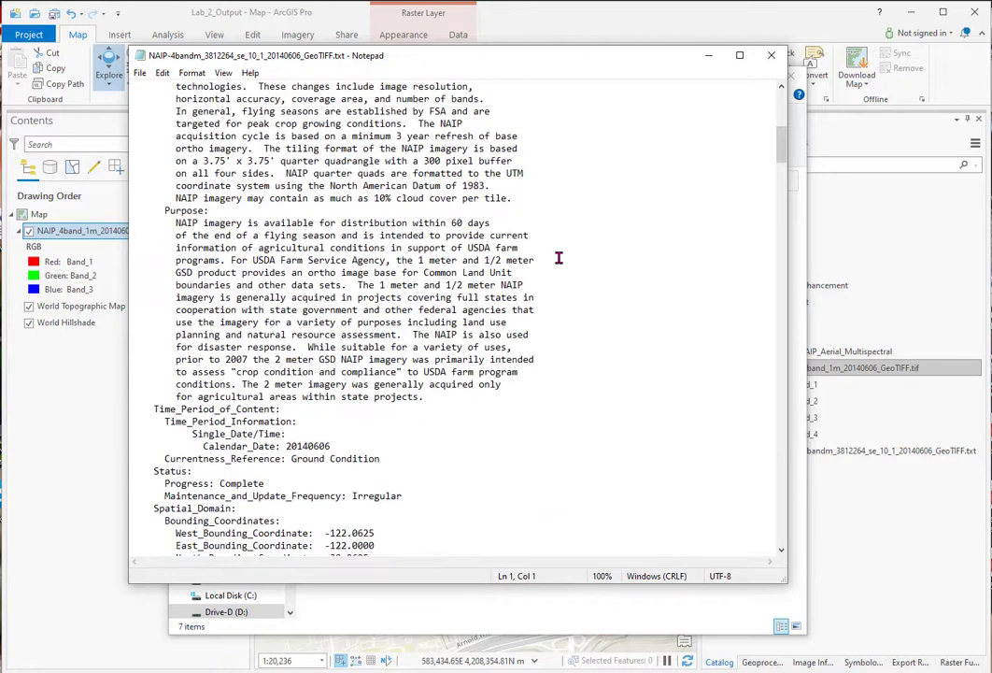
pyautogui.scroll(-16, 559, 258)
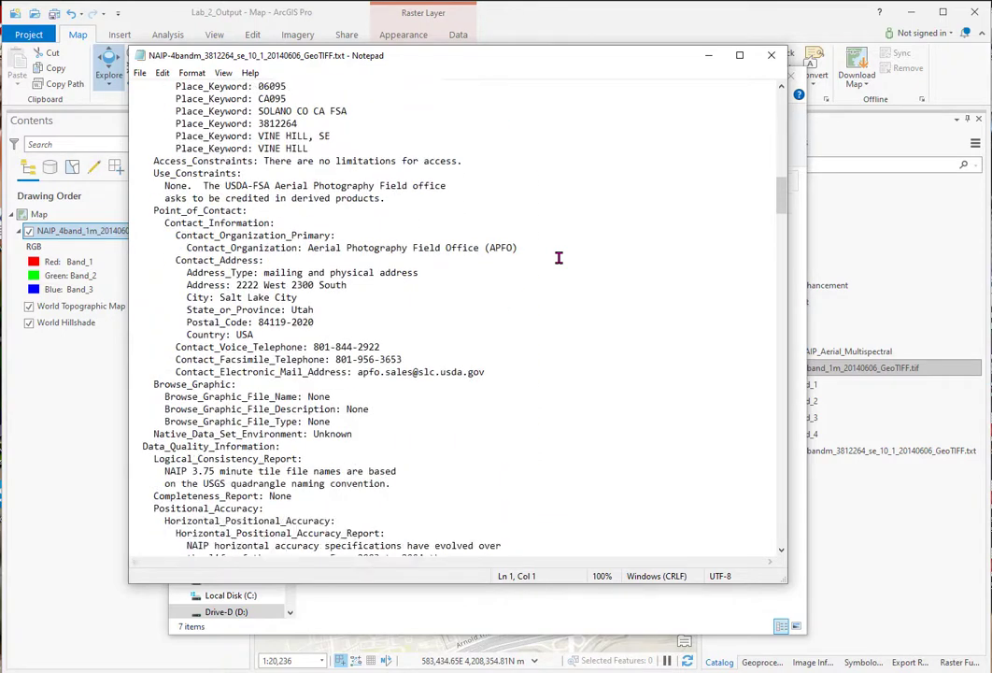
pyautogui.scroll(-7, 559, 258)
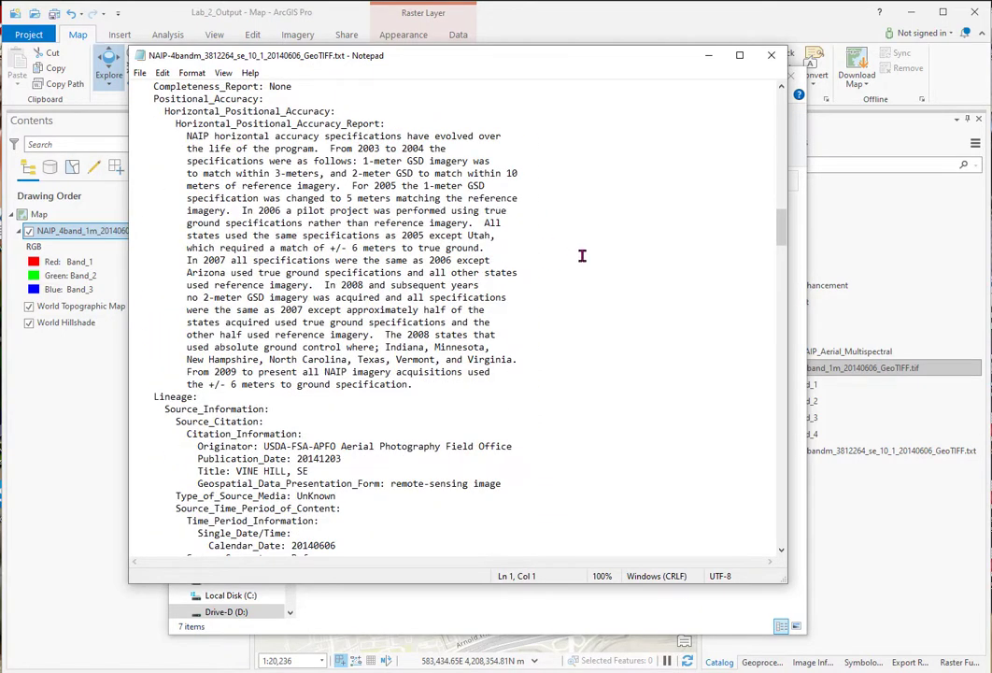
pyautogui.scroll(-15, 579, 257)
pyautogui.scroll(-6, 582, 257)
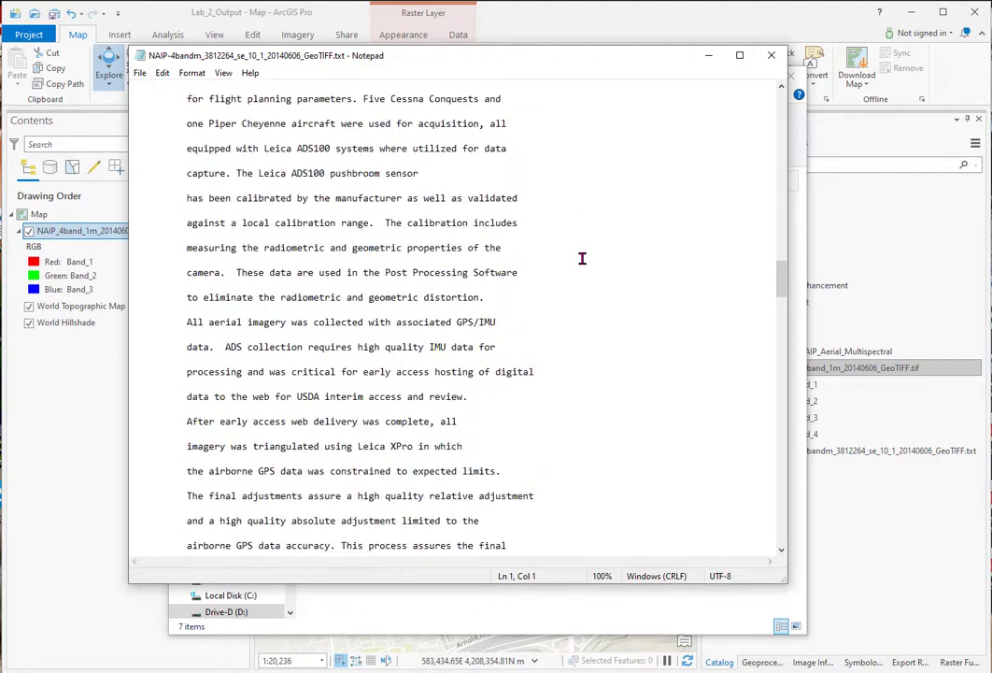
pyautogui.click(771, 56)
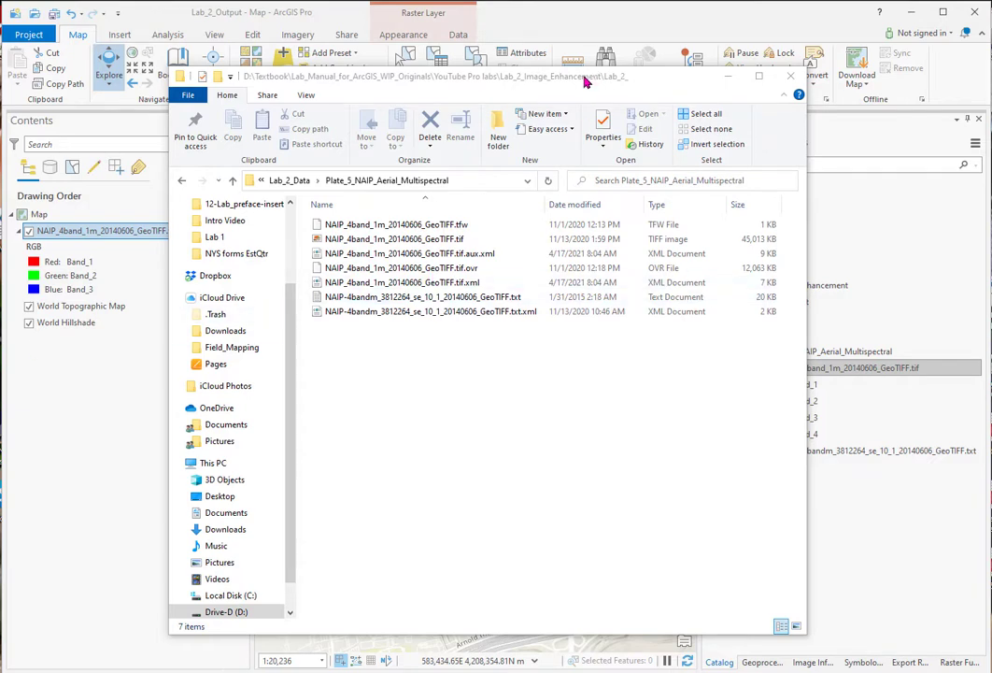
# Step: Close File Explorer and run Calculate Statistics on the NAIP GeoTIFF raster, then return to Catalog
pyautogui.hotkey('alt', 'F4')
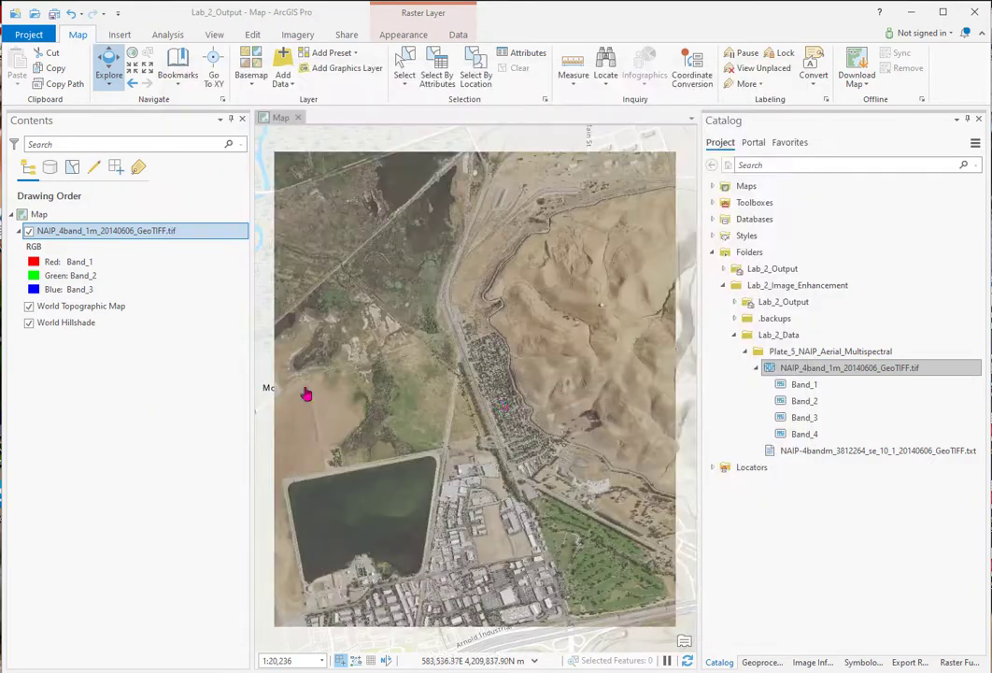
pyautogui.rightClick(775, 371)
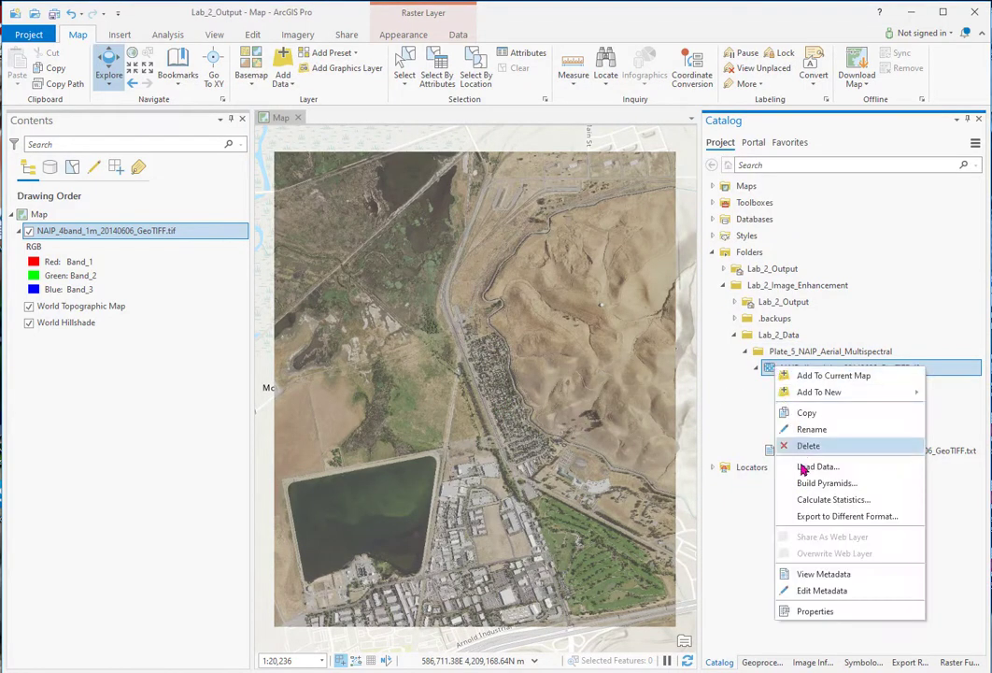
pyautogui.click(829, 503)
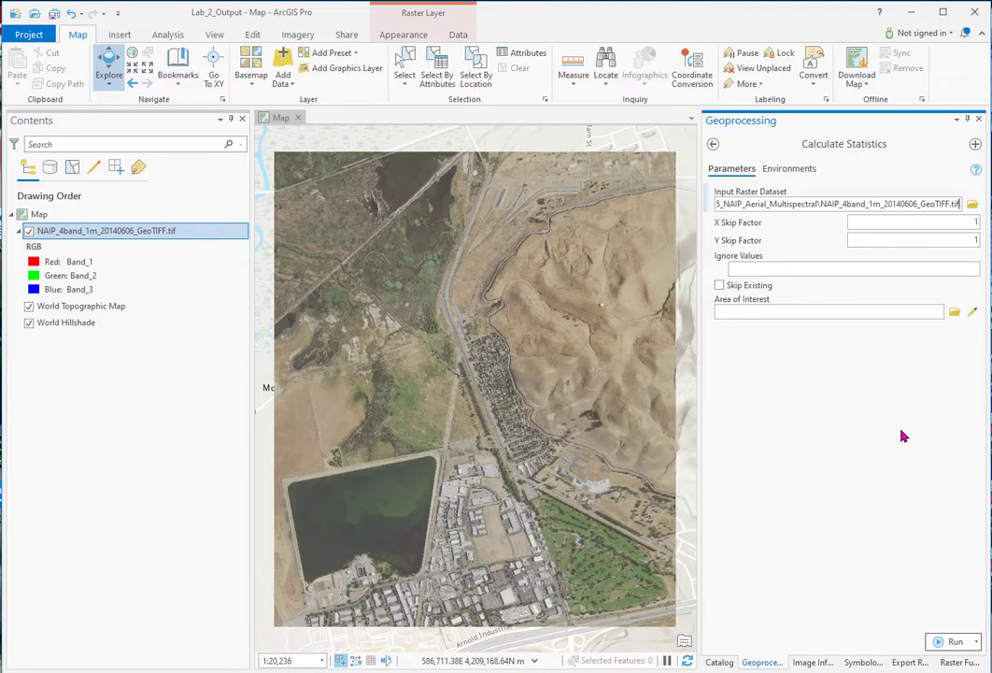
pyautogui.click(951, 643)
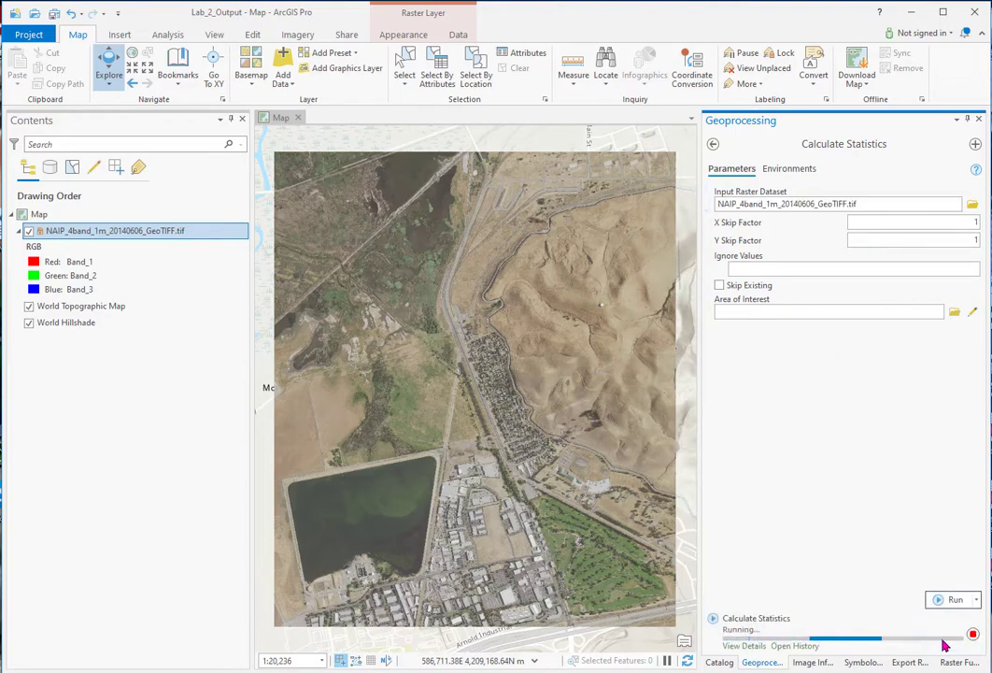
pyautogui.moveTo(942, 654)
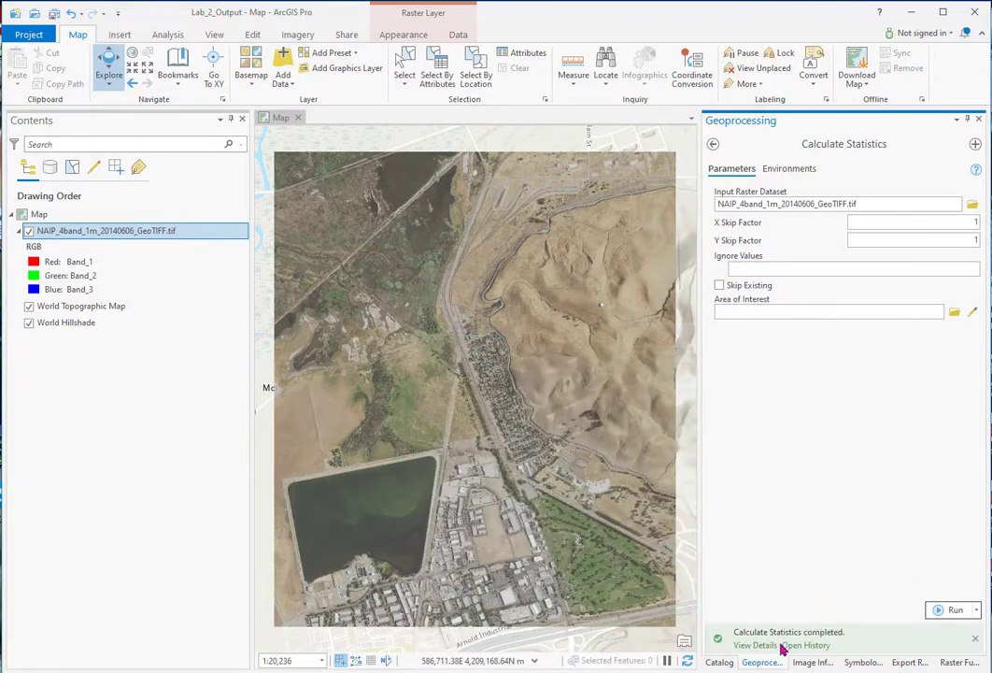
pyautogui.click(720, 663)
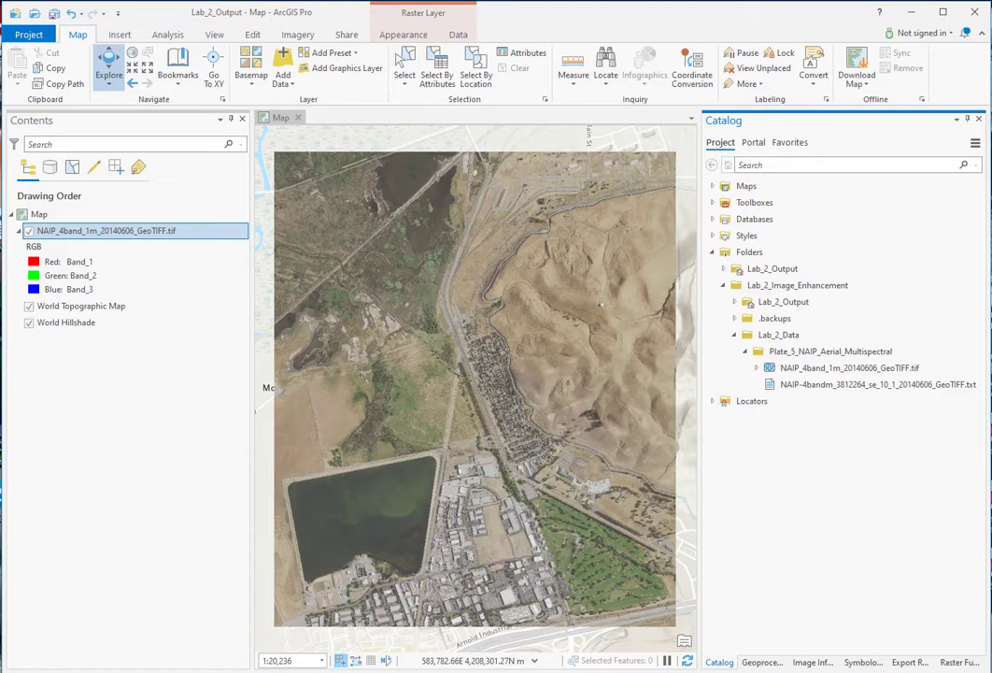
# Step: Expand the GeoTIFF's bands, read the lab manual's grayscale-bands section, then select the NAIP layer
pyautogui.click(757, 367)
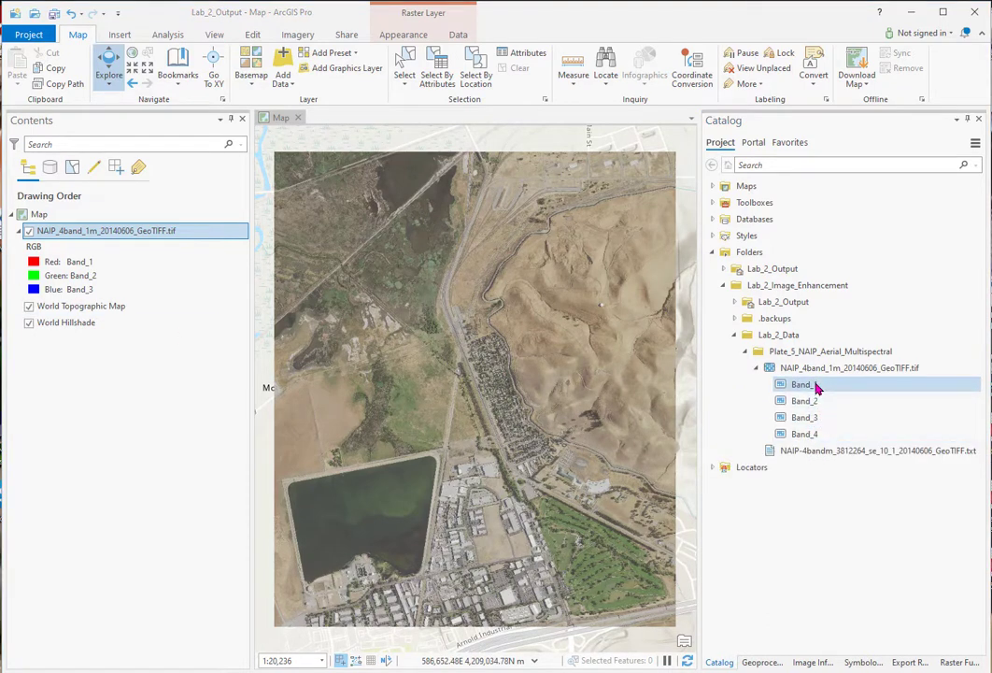
pyautogui.moveTo(818, 439)
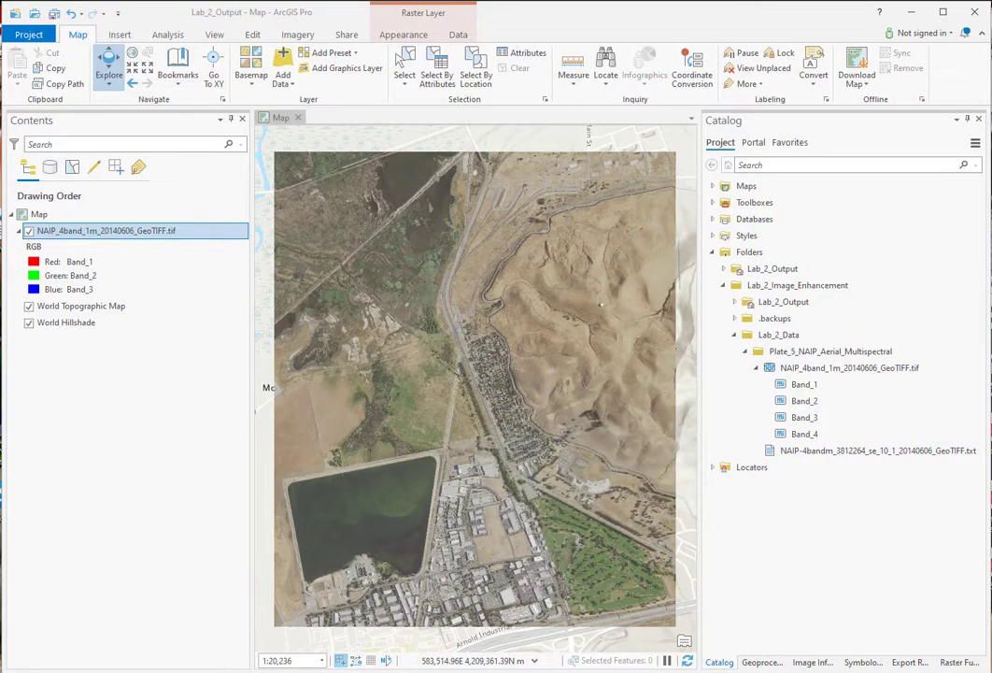
pyautogui.hotkey('alt', 'Tab')
pyautogui.moveTo(20, 20); pyautogui.dragTo(411, 23)
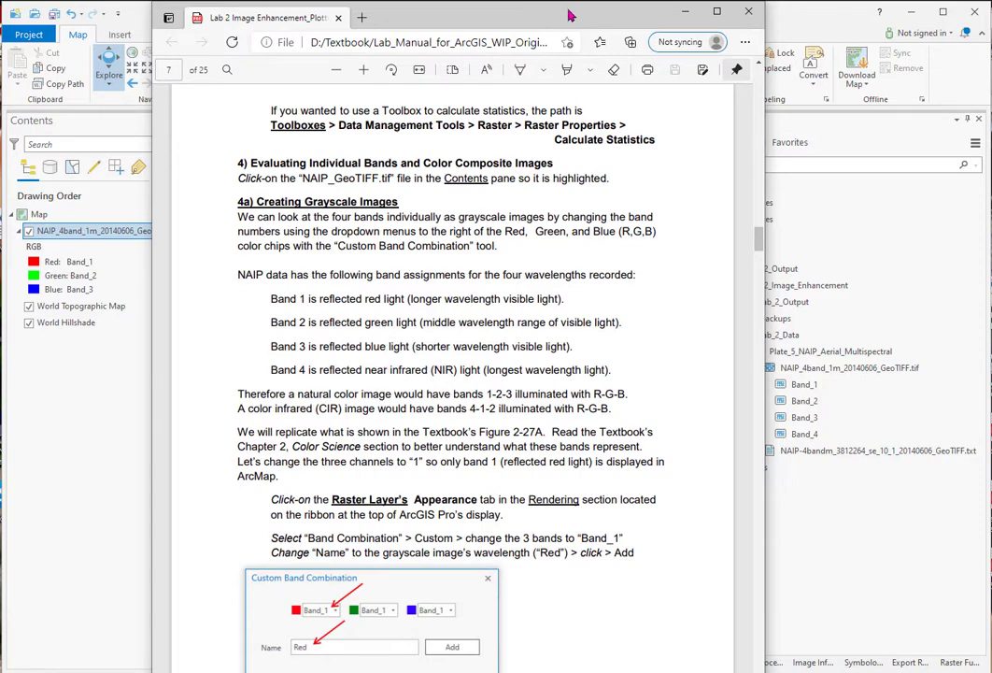
pyautogui.click(139, 272)
pyautogui.click(94, 231)
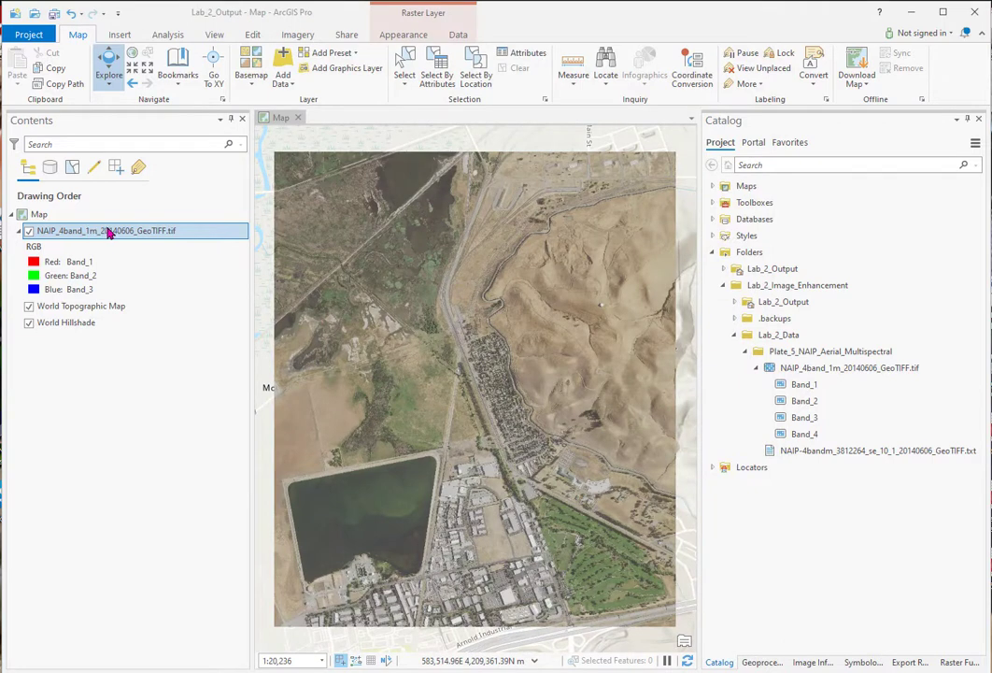
# Step: Add a custom band combination named 'Red' with Band_1 on every channel
pyautogui.click(400, 36)
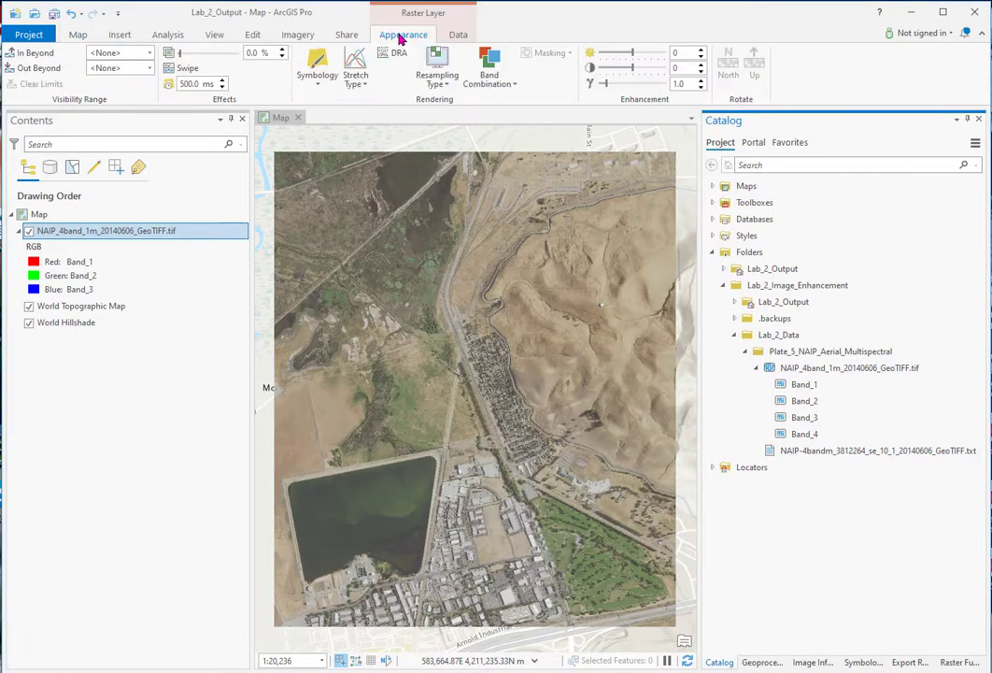
pyautogui.click(502, 86)
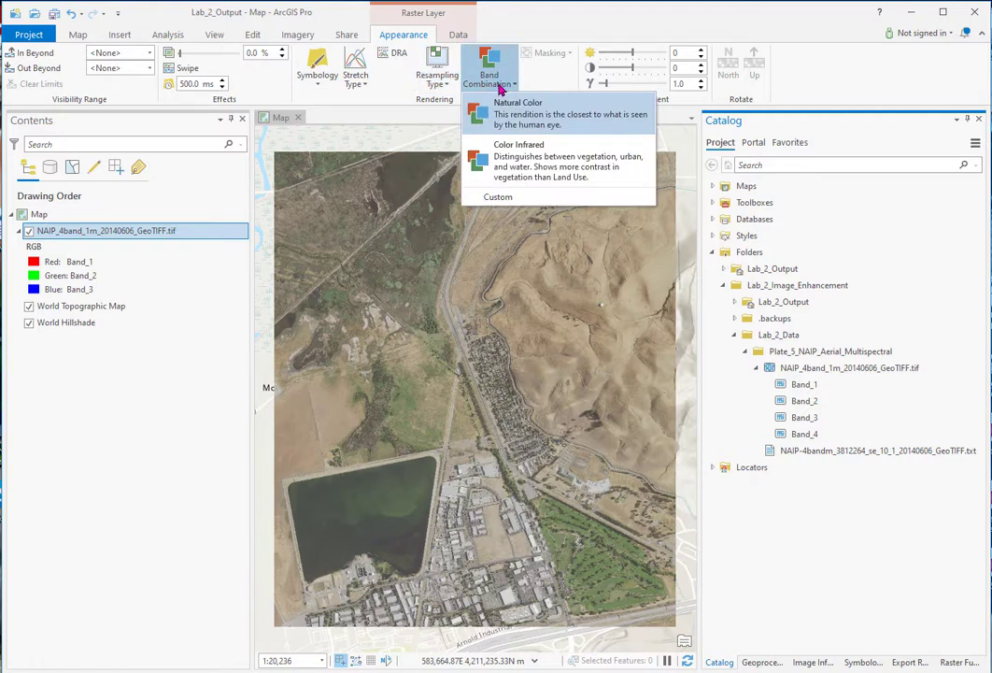
pyautogui.click(498, 199)
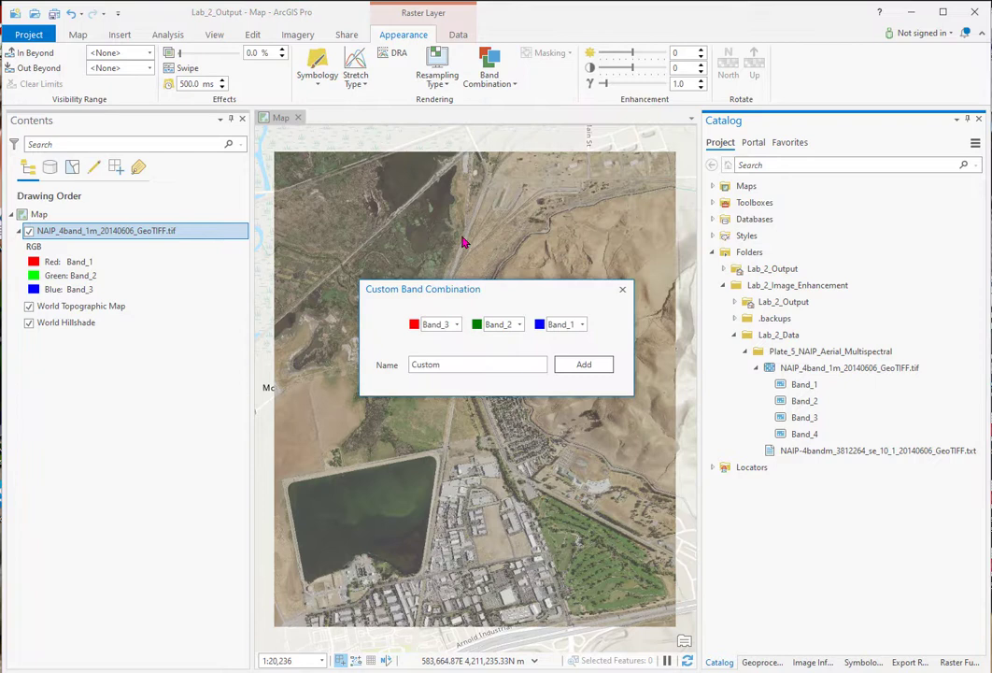
pyautogui.click(456, 325)
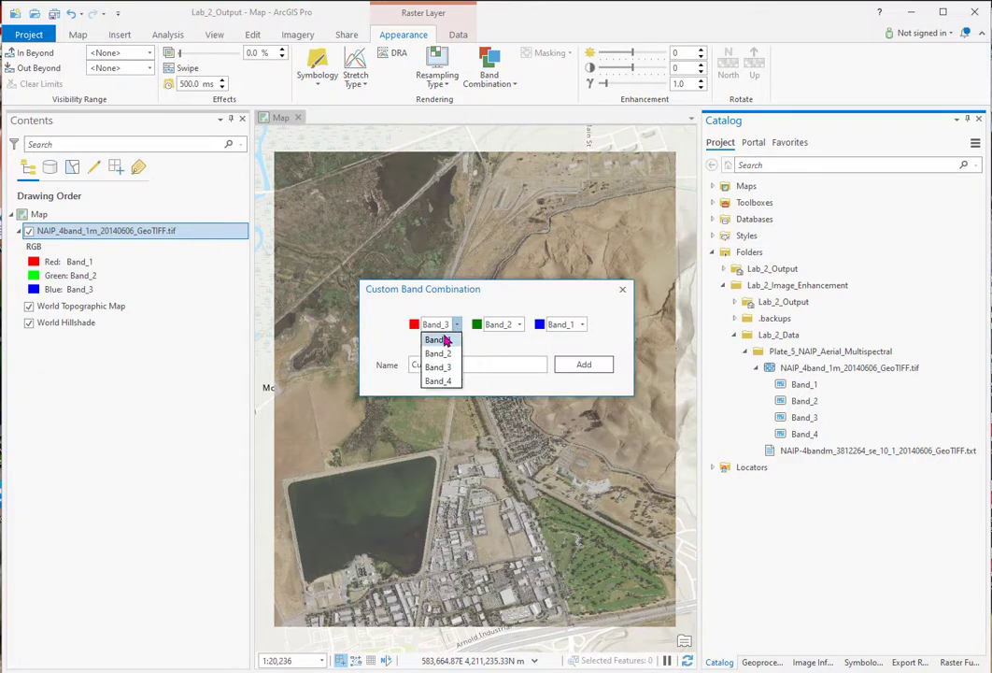
pyautogui.click(441, 337)
pyautogui.click(519, 324)
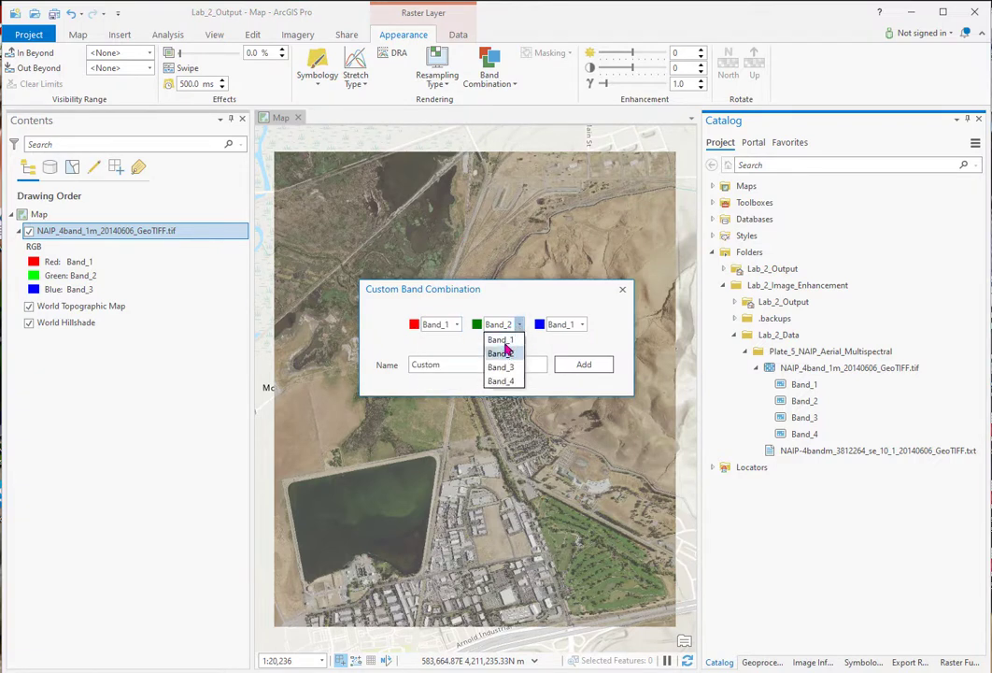
pyautogui.click(500, 338)
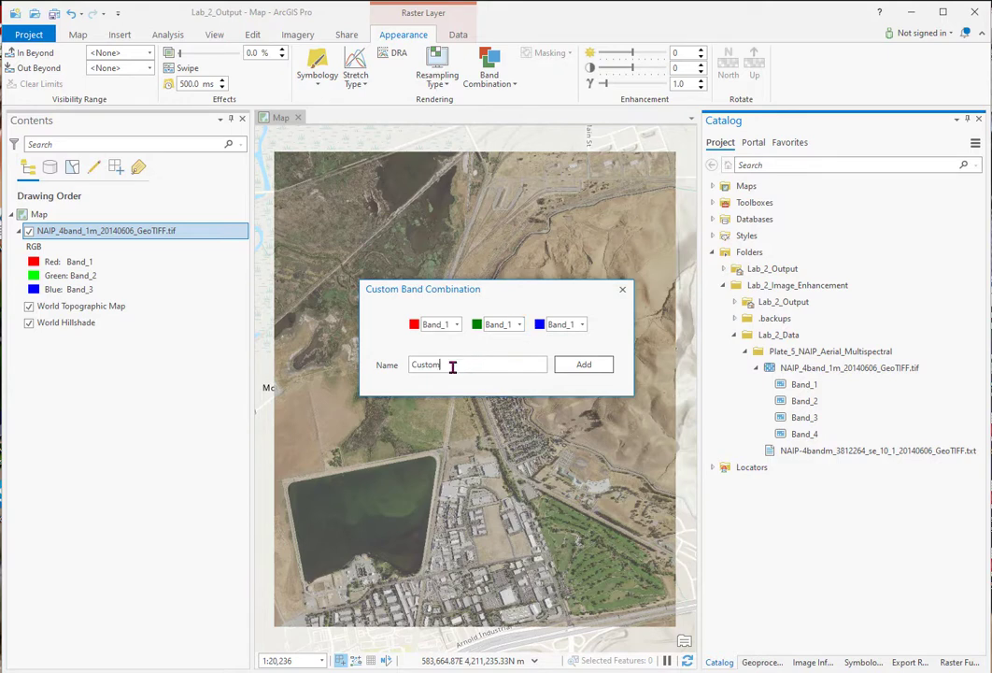
pyautogui.moveTo(452, 363); pyautogui.dragTo(377, 383)
pyautogui.write('Red')
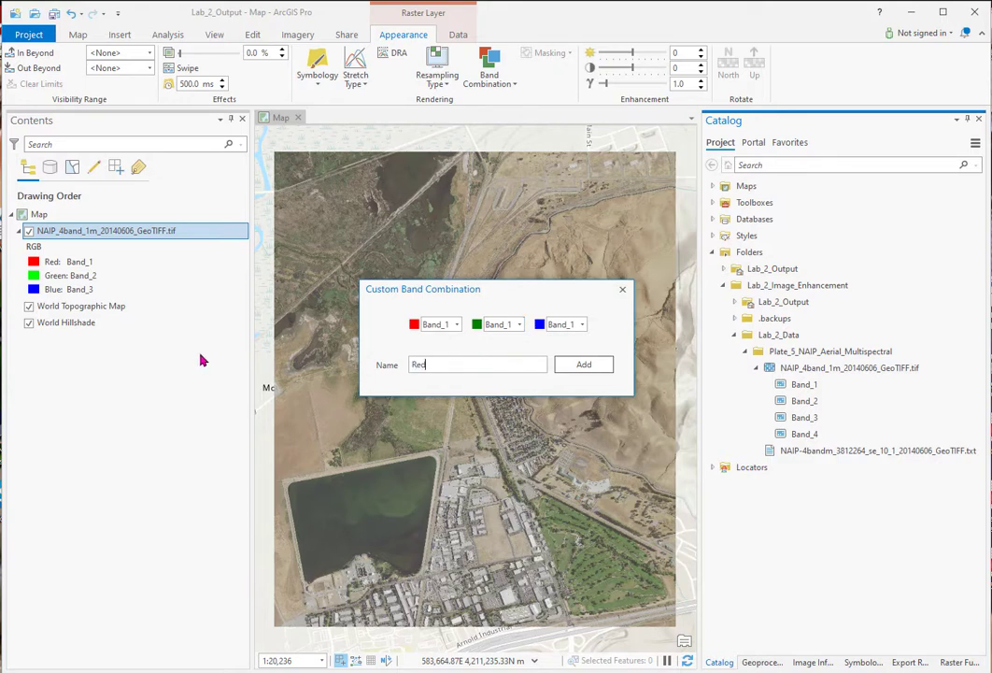
pyautogui.click(592, 371)
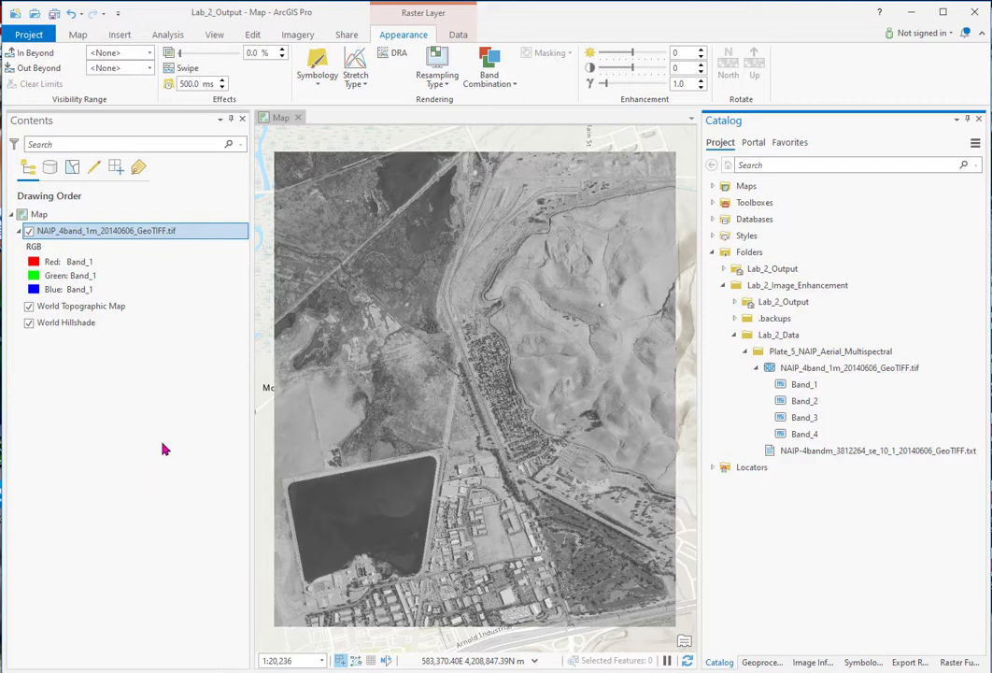
# Step: Insert a new map and add the NAIP GeoTIFF to it
pyautogui.click(77, 35)
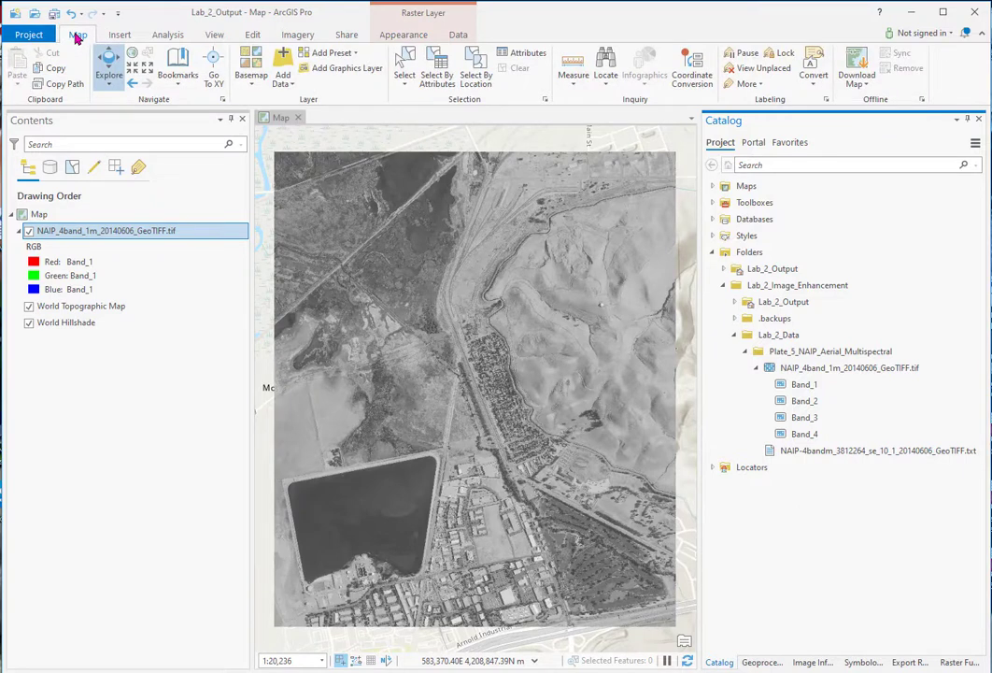
pyautogui.click(119, 36)
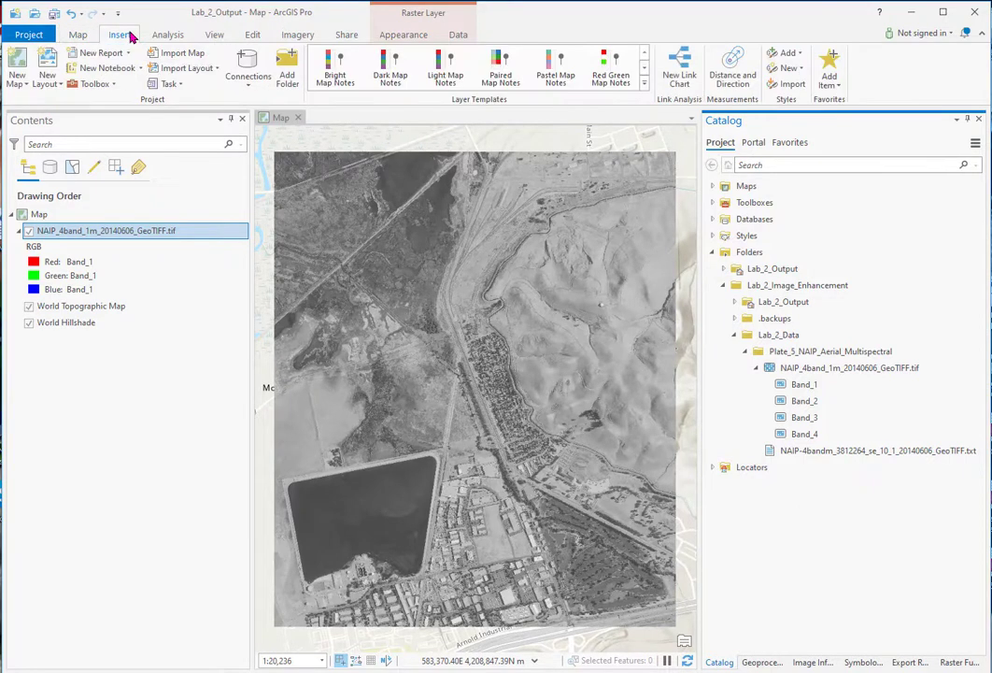
pyautogui.click(18, 63)
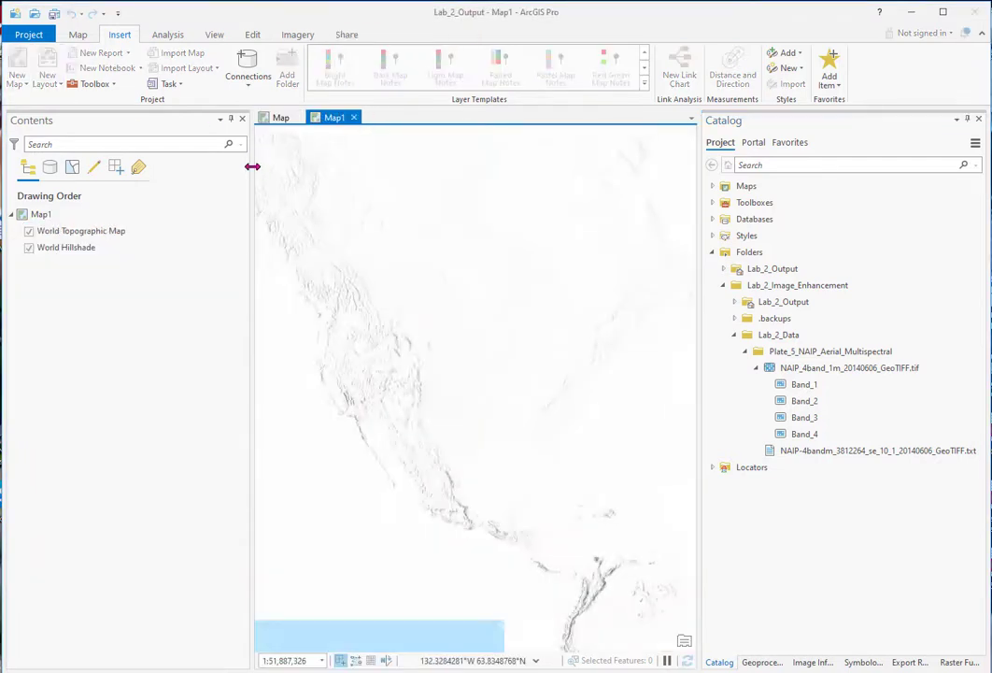
pyautogui.click(756, 368)
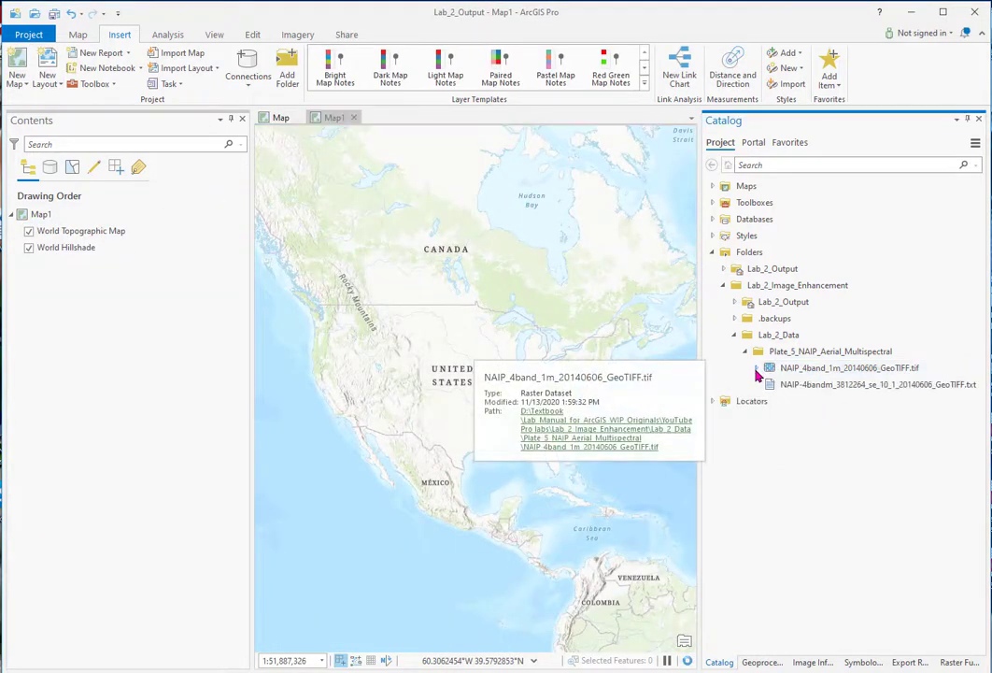
pyautogui.moveTo(759, 369); pyautogui.dragTo(121, 228)
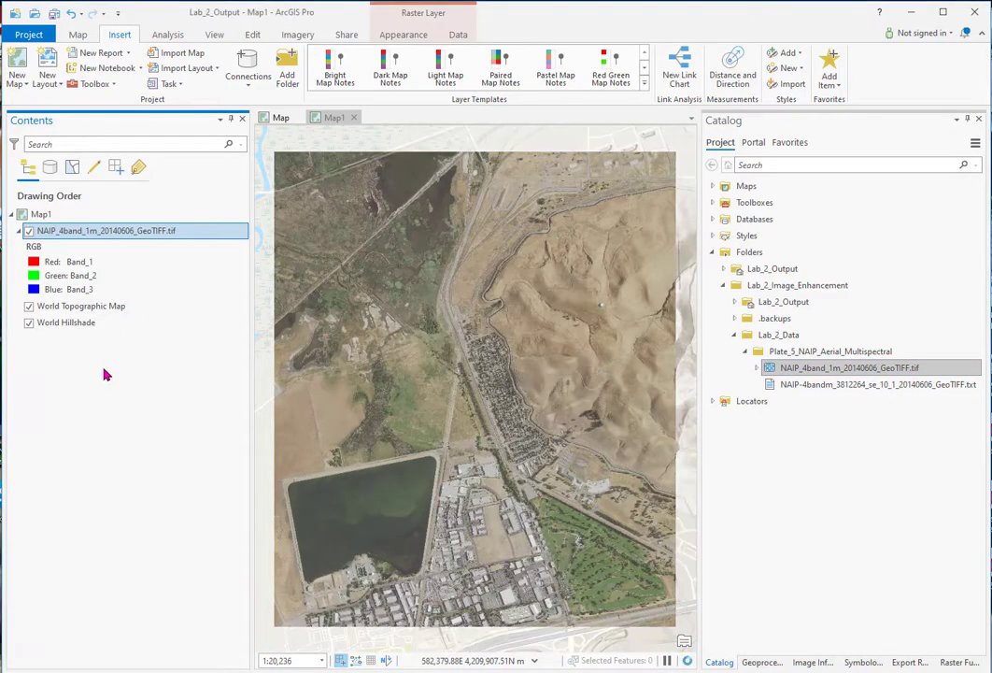
# Step: Add a custom band combination named 'Green' with Band_2 on red, green and blue channels
pyautogui.click(397, 36)
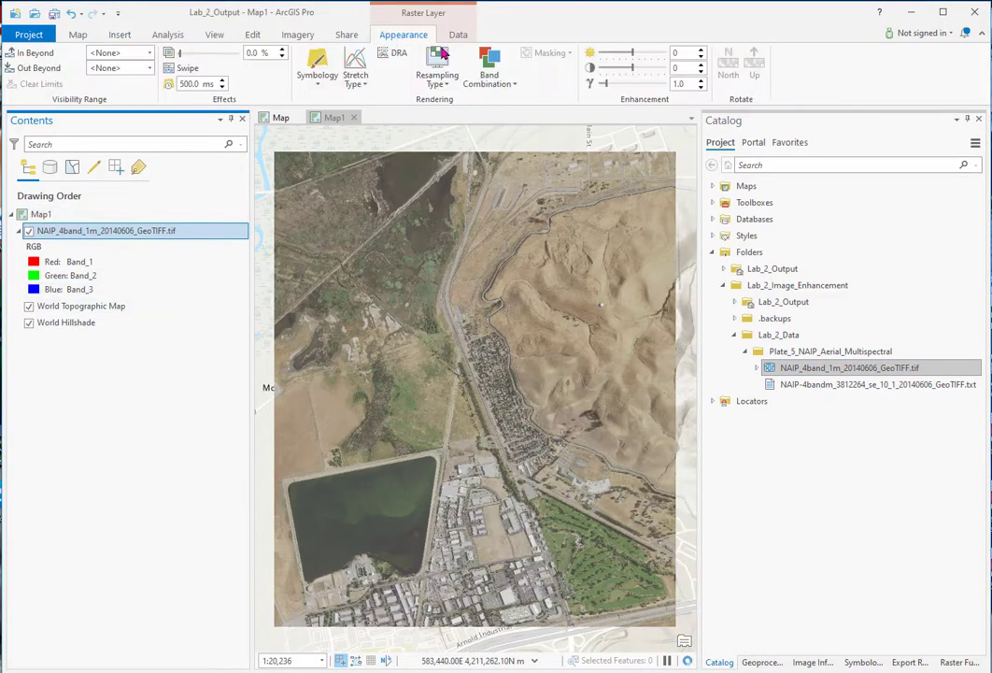
pyautogui.click(509, 86)
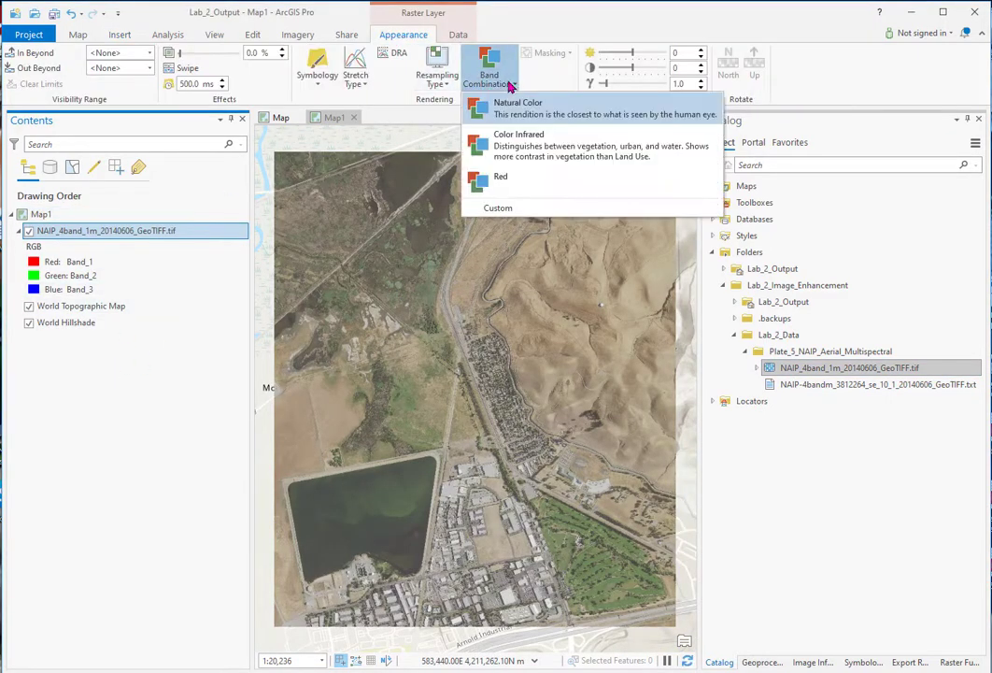
pyautogui.click(495, 208)
pyautogui.click(458, 324)
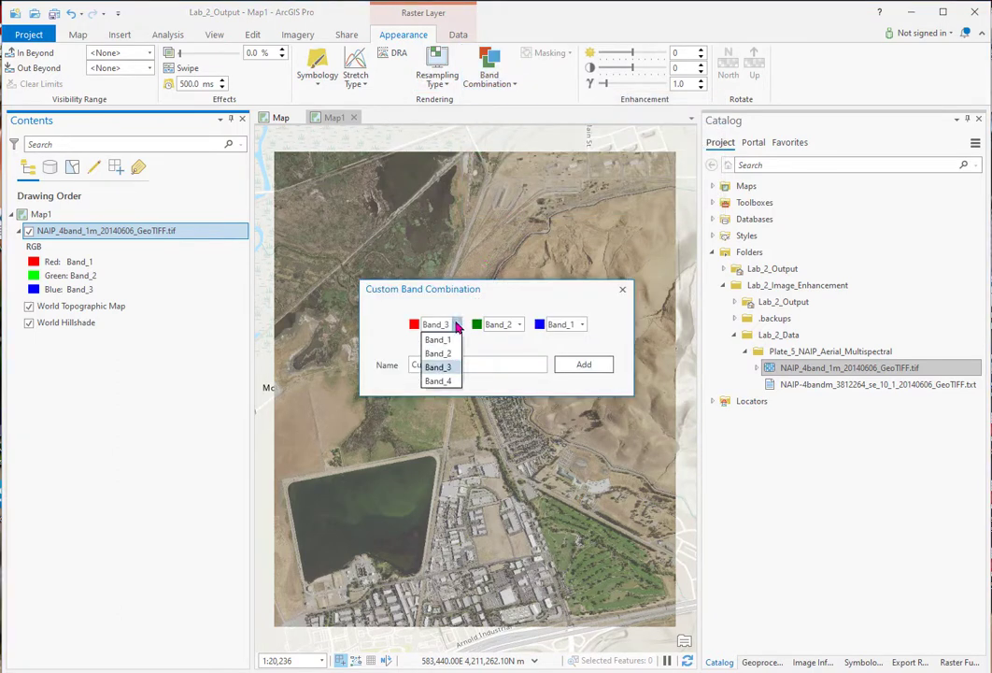
pyautogui.click(441, 351)
pyautogui.click(524, 326)
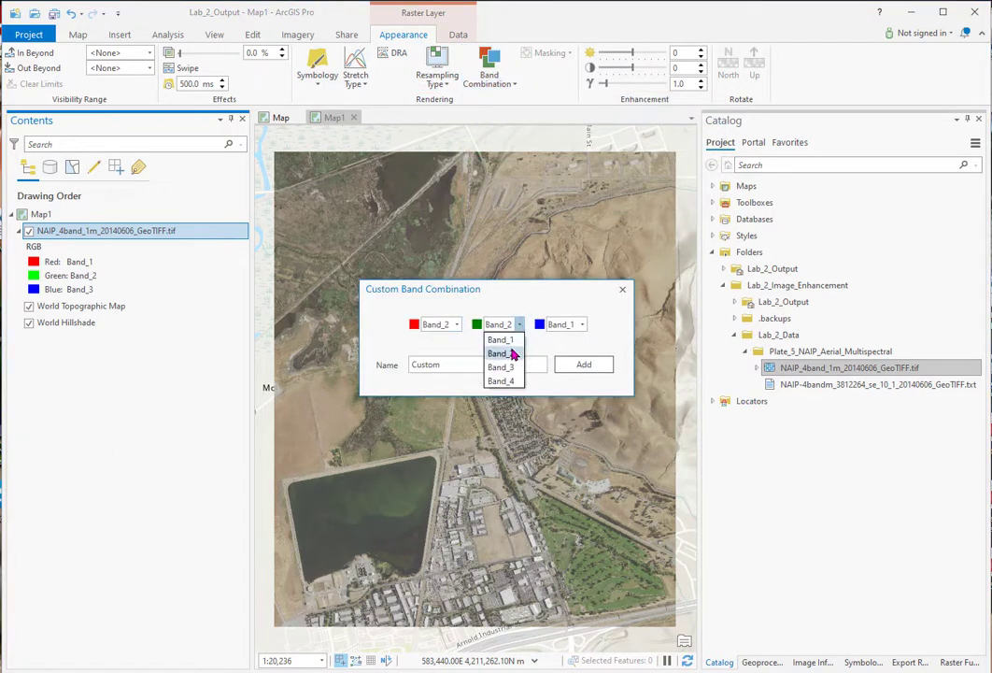
pyautogui.click(512, 352)
pyautogui.click(582, 324)
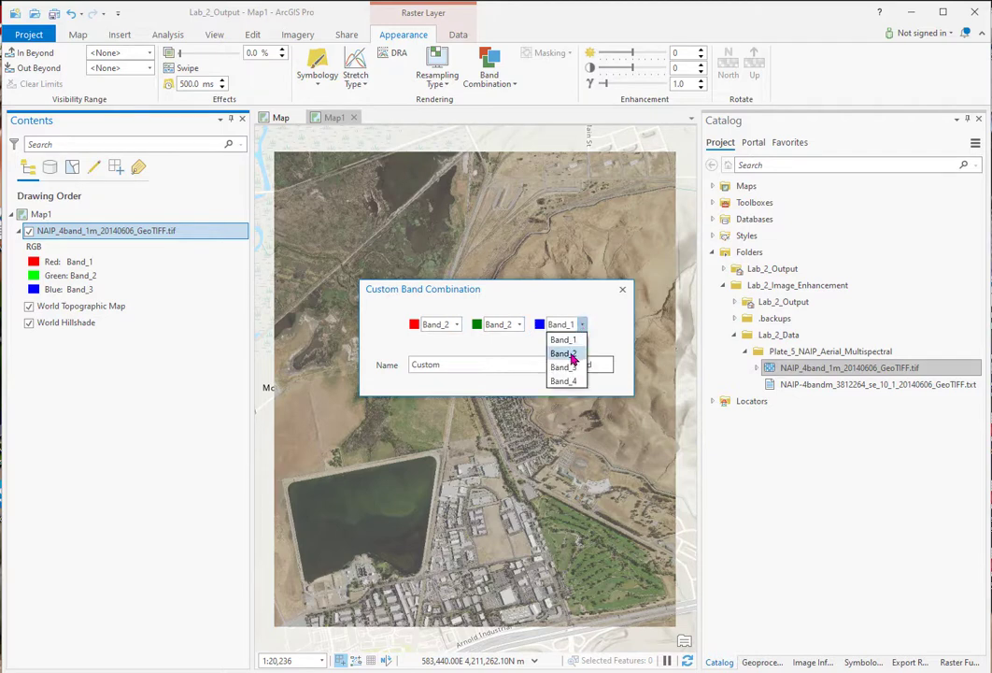
pyautogui.click(565, 353)
pyautogui.moveTo(447, 364); pyautogui.dragTo(408, 369)
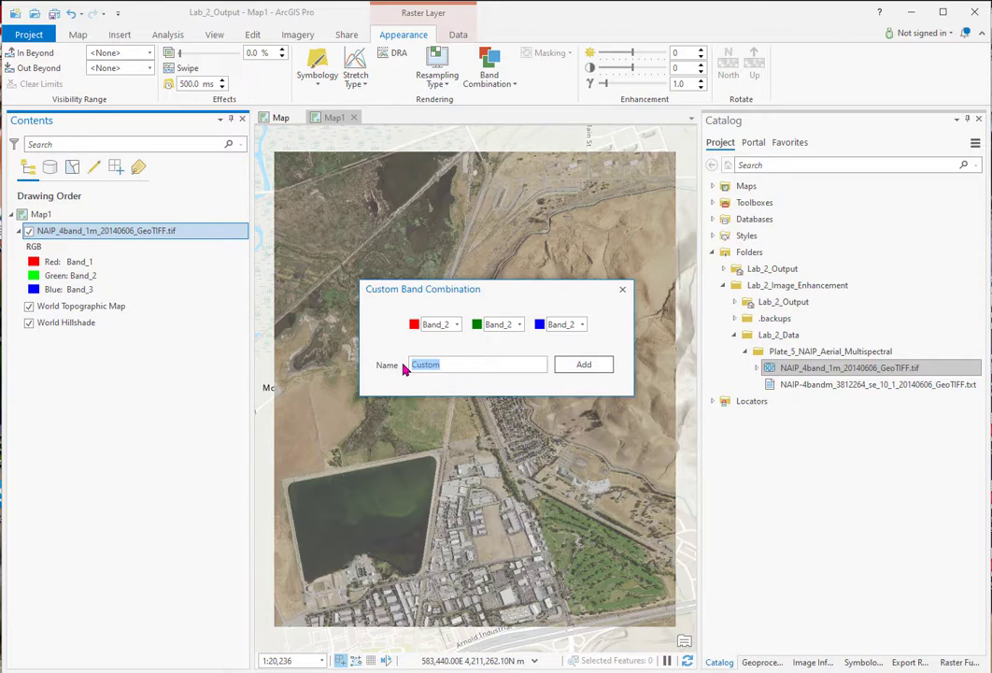
pyautogui.write('Green')
pyautogui.click(587, 367)
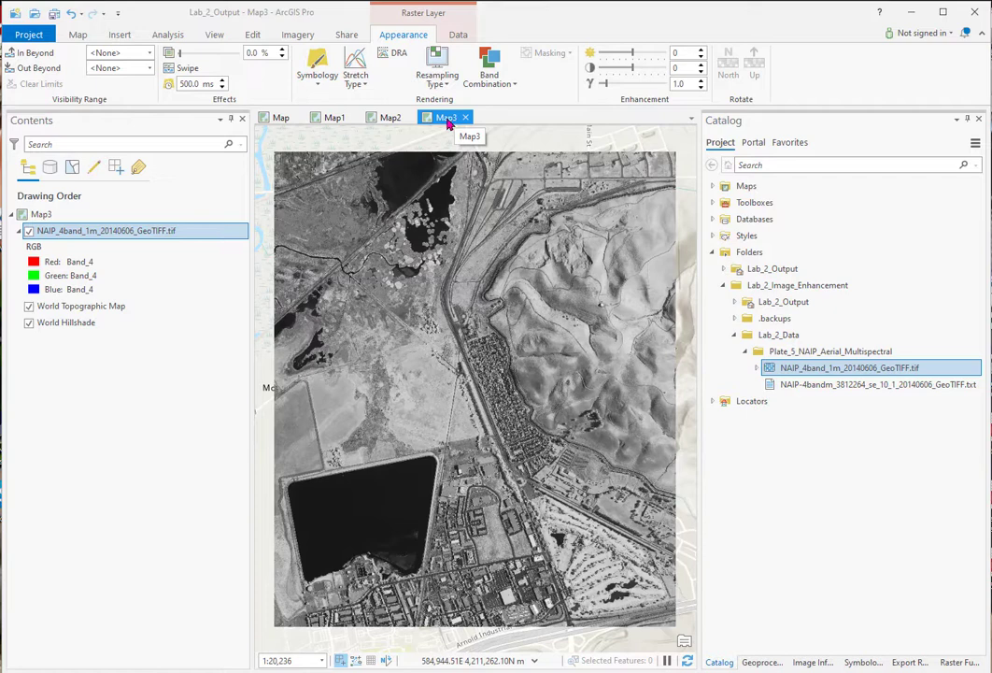
# Step: Check the band combination list, then view Map2, Map1 and the original Map in turn
pyautogui.click(502, 84)
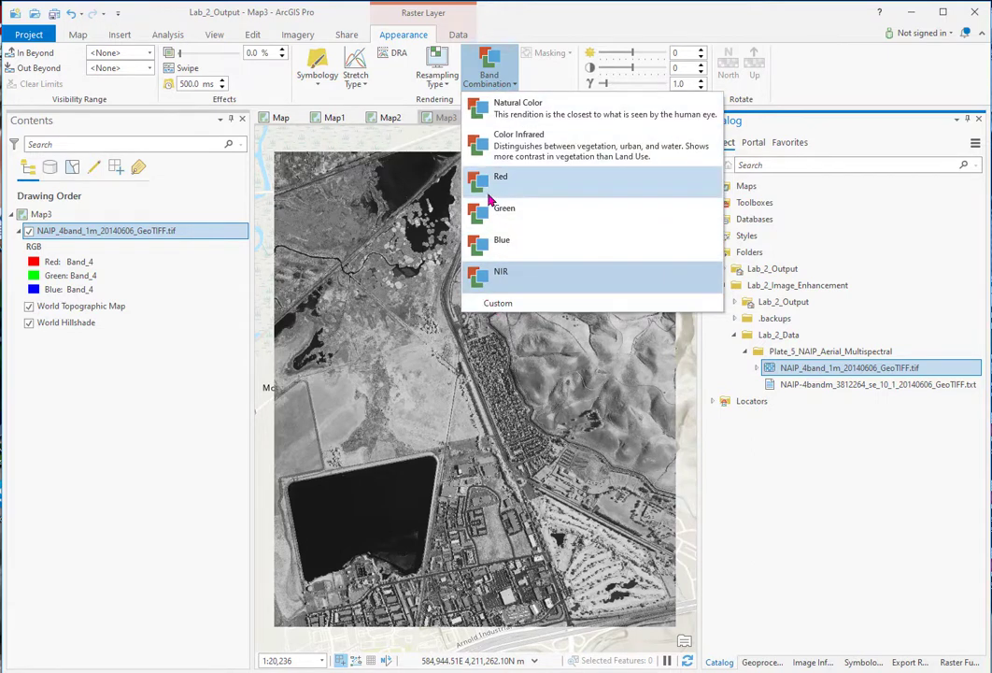
pyautogui.click(504, 18)
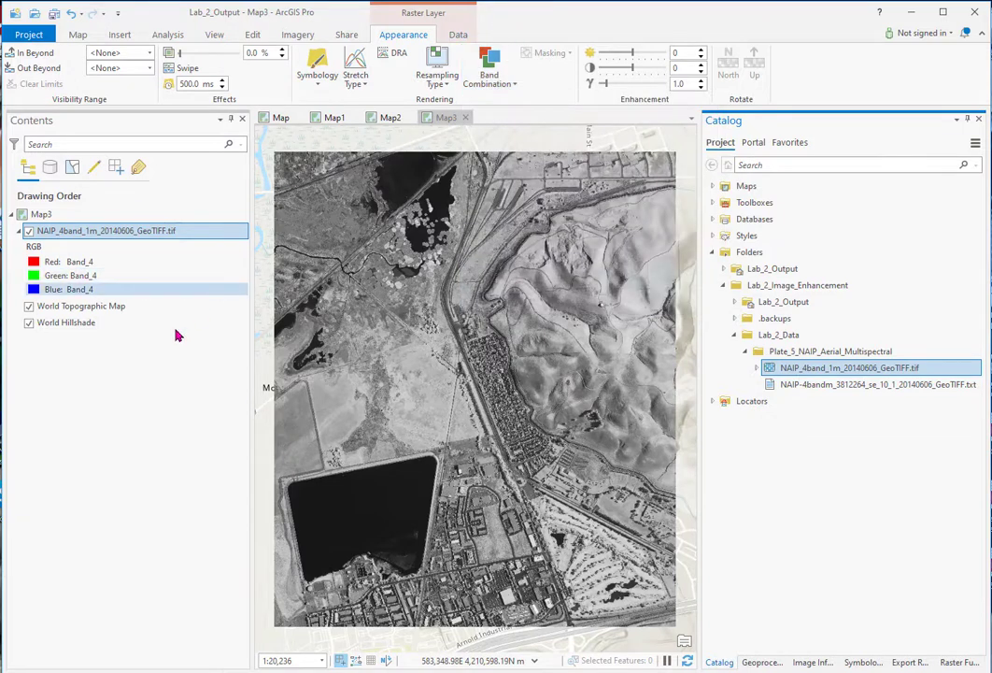
pyautogui.click(391, 117)
pyautogui.click(335, 117)
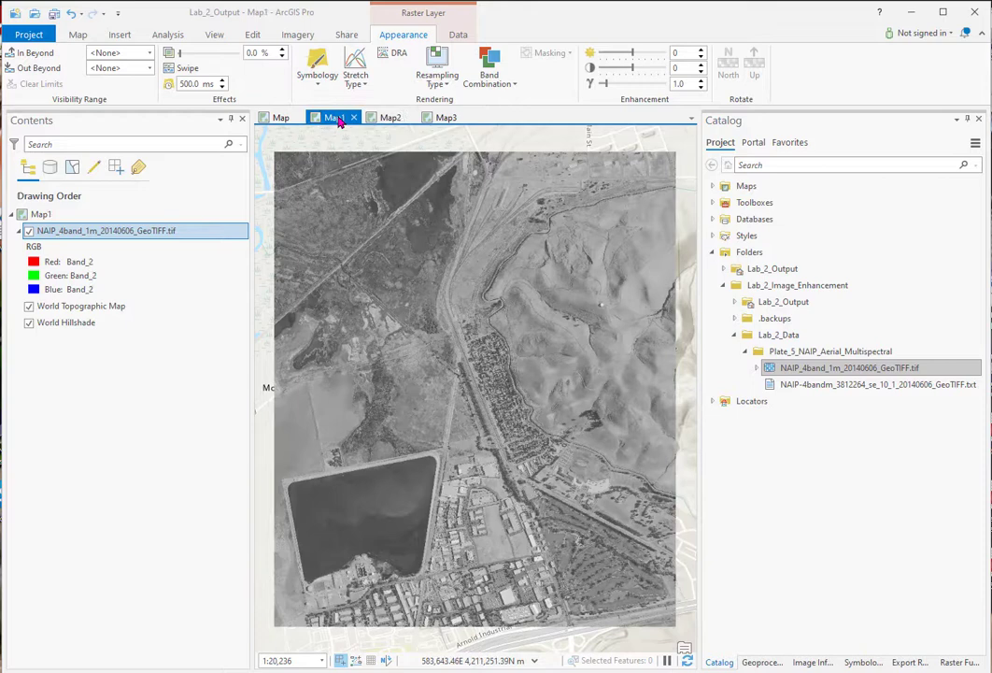
pyautogui.click(282, 118)
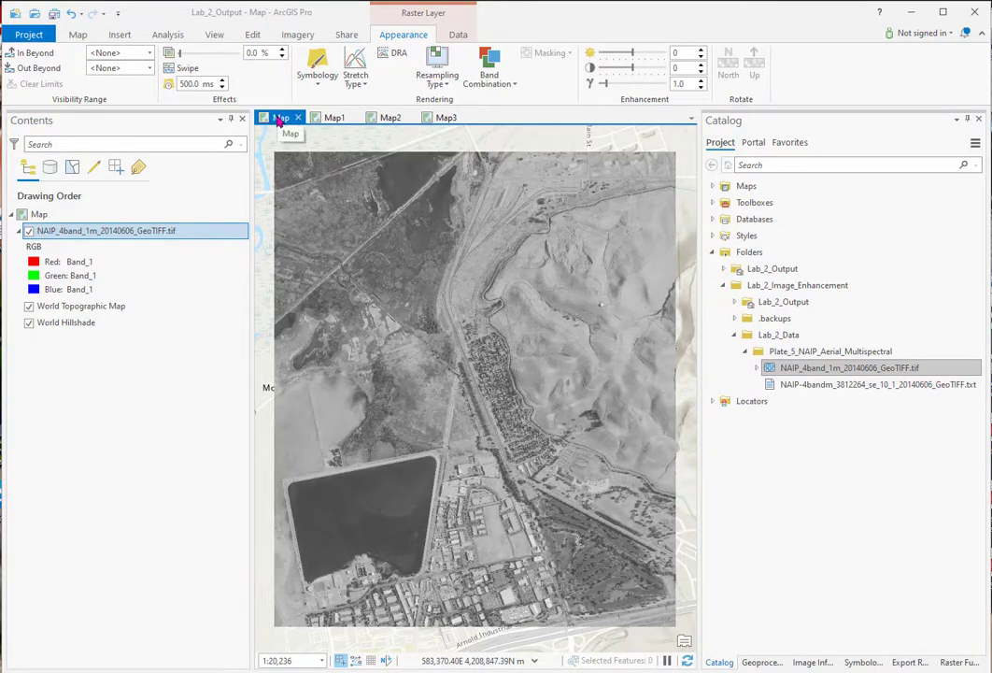
pyautogui.click(44, 217)
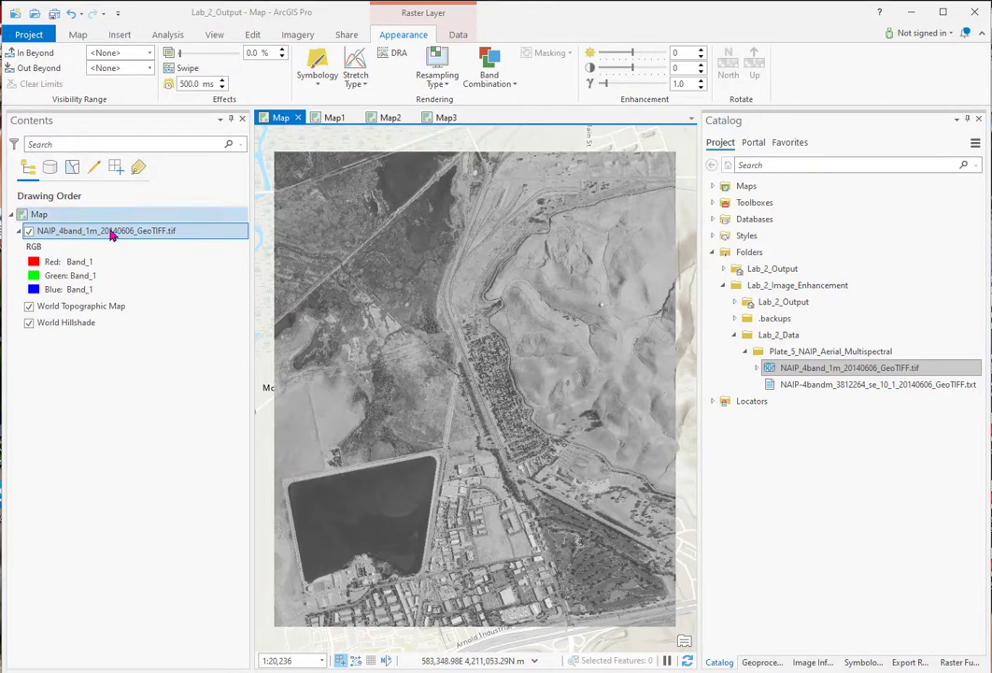
# Step: Rename the original Map to 'Red' in its Map Properties
pyautogui.rightClick(37, 215)
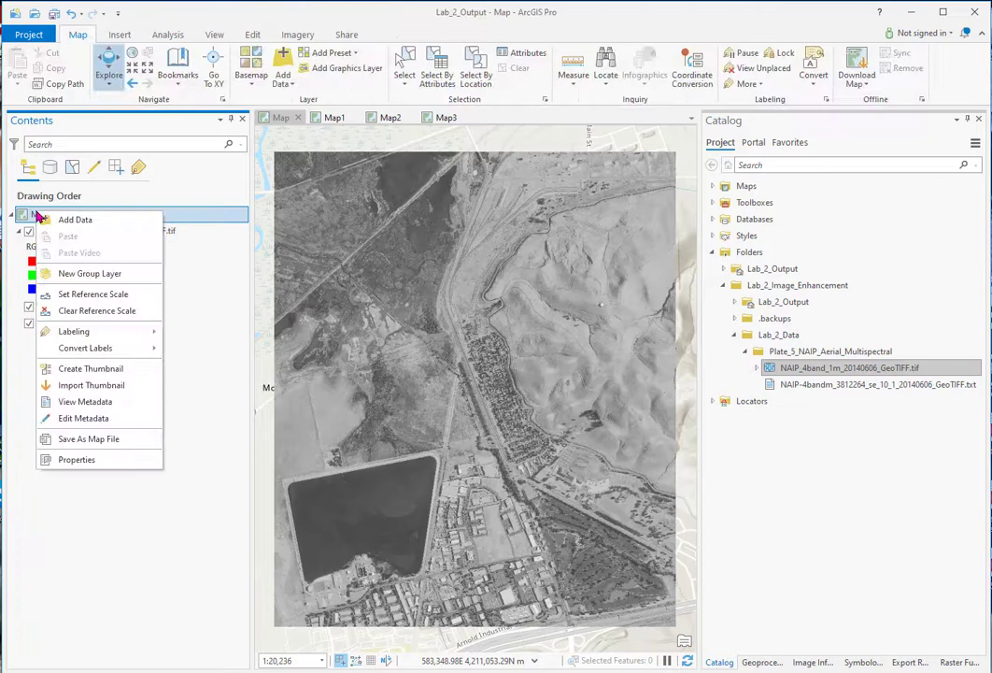
pyautogui.click(90, 467)
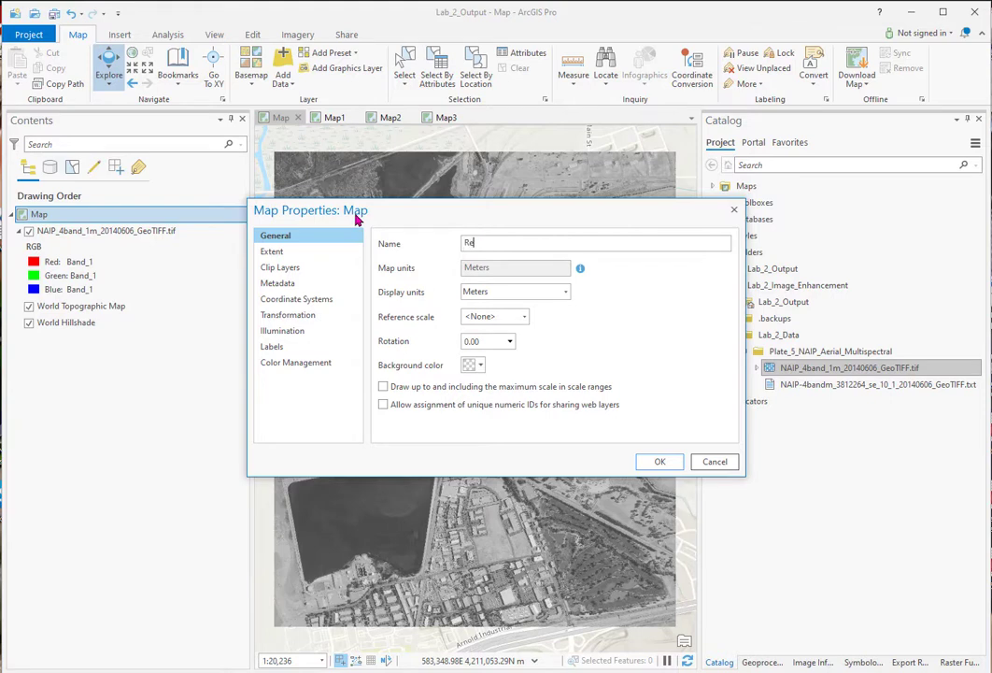
pyautogui.click(657, 460)
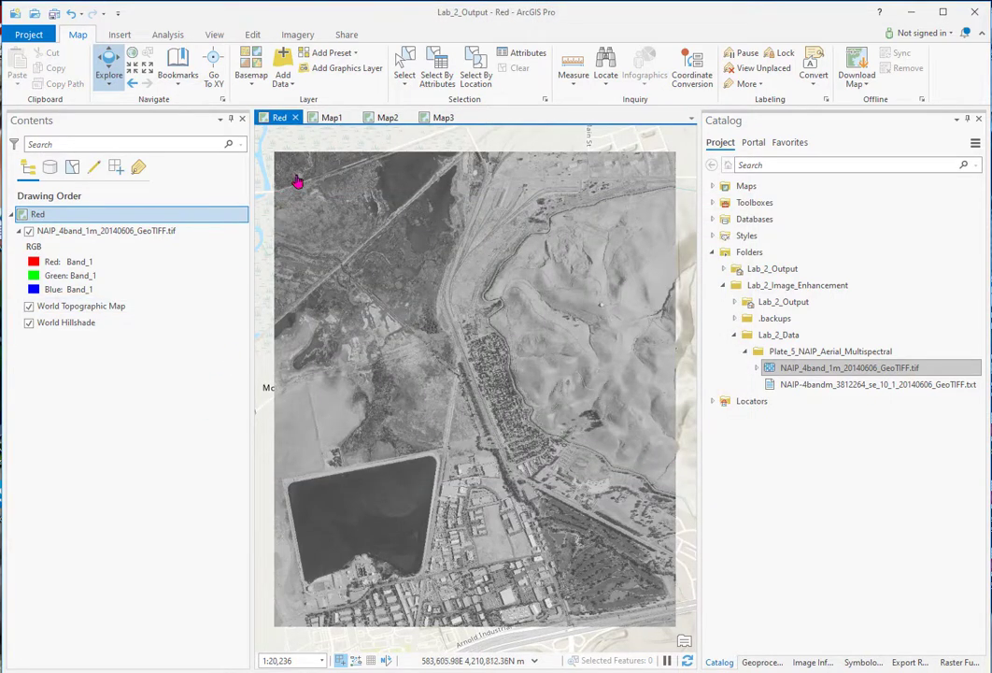
# Step: Rename Map1 to 'Green' in its Map Properties
pyautogui.click(332, 117)
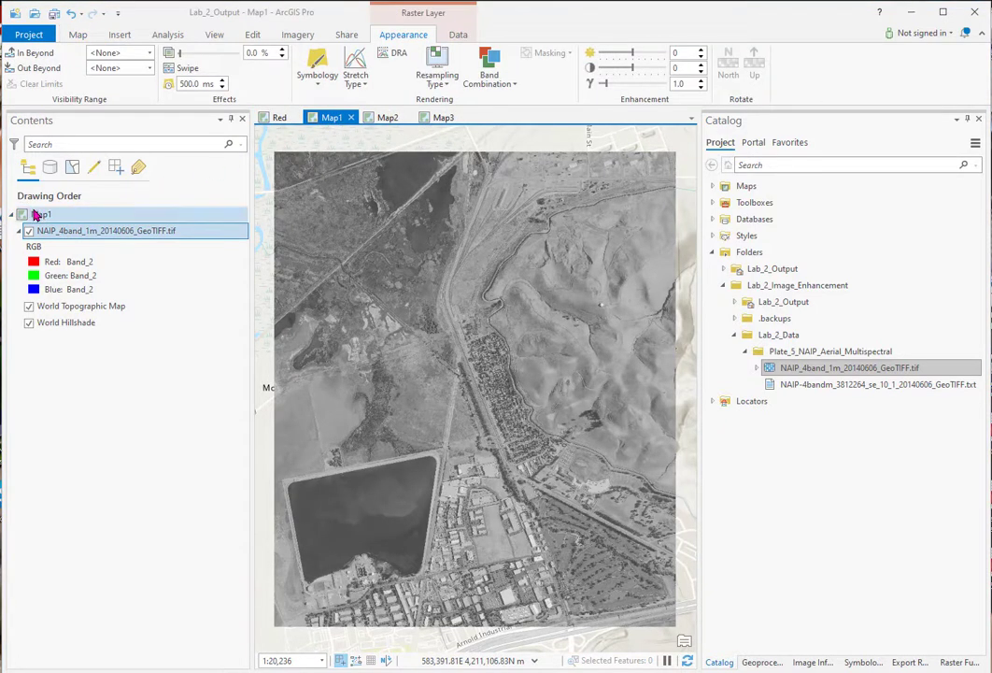
pyautogui.rightClick(34, 213)
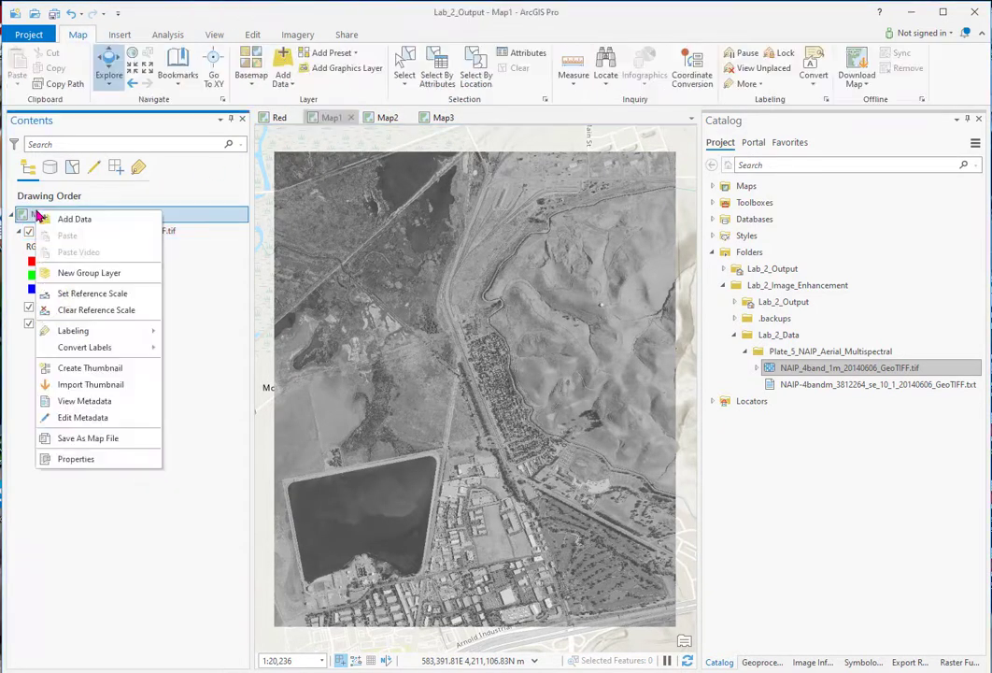
pyautogui.click(77, 460)
pyautogui.doubleClick(485, 244)
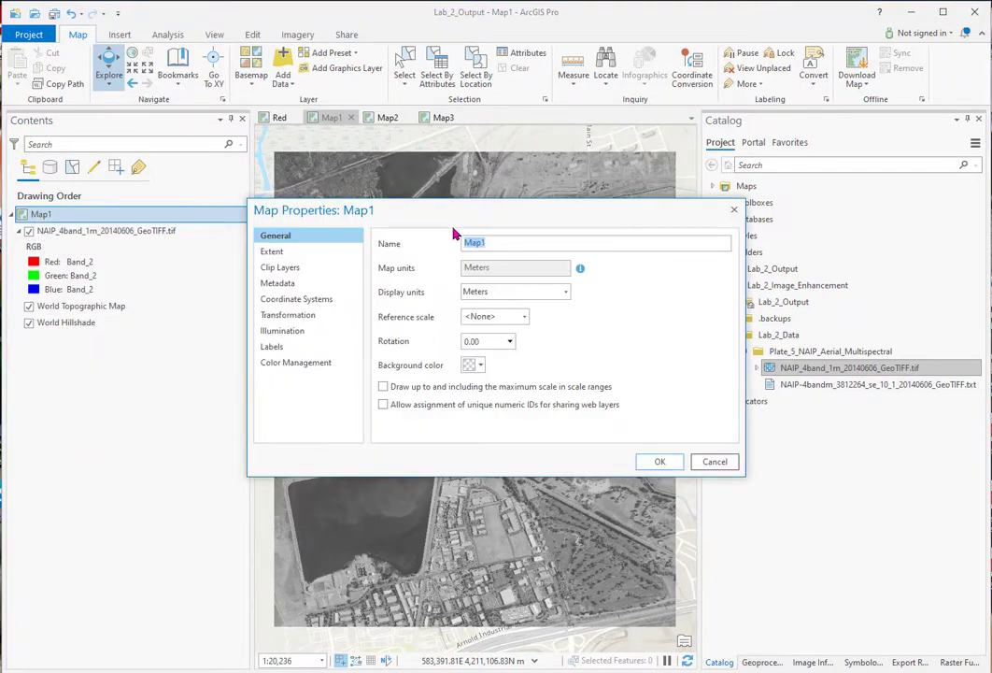
pyautogui.write('Green')
pyautogui.click(660, 458)
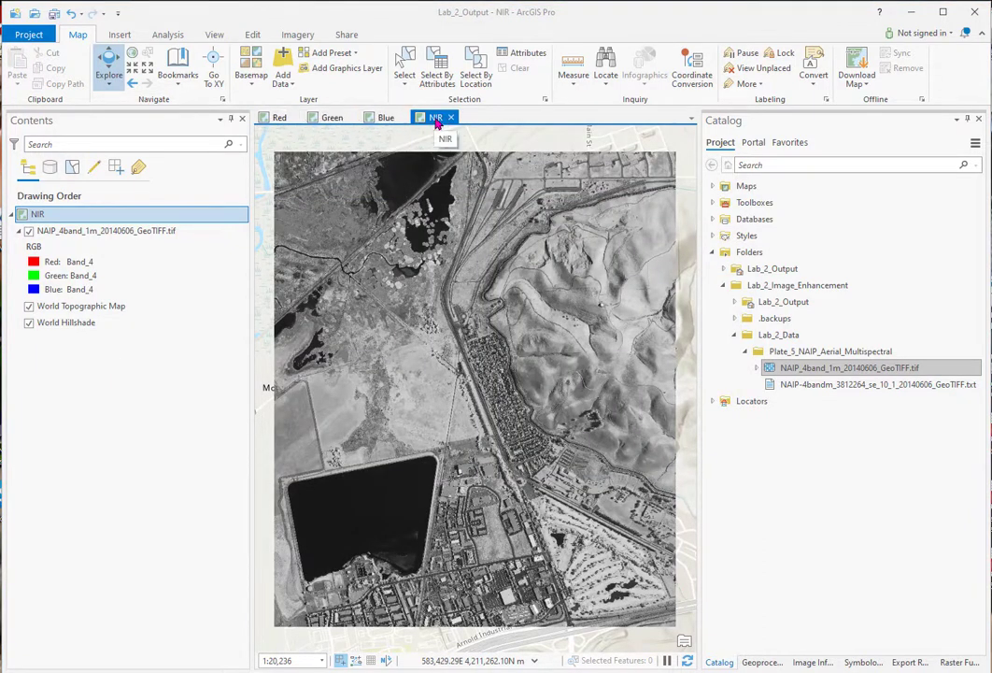
# Step: Move the Blue map tab to first place and the Green tab ahead of Red
pyautogui.click(381, 118)
pyautogui.moveTo(383, 119); pyautogui.dragTo(271, 122)
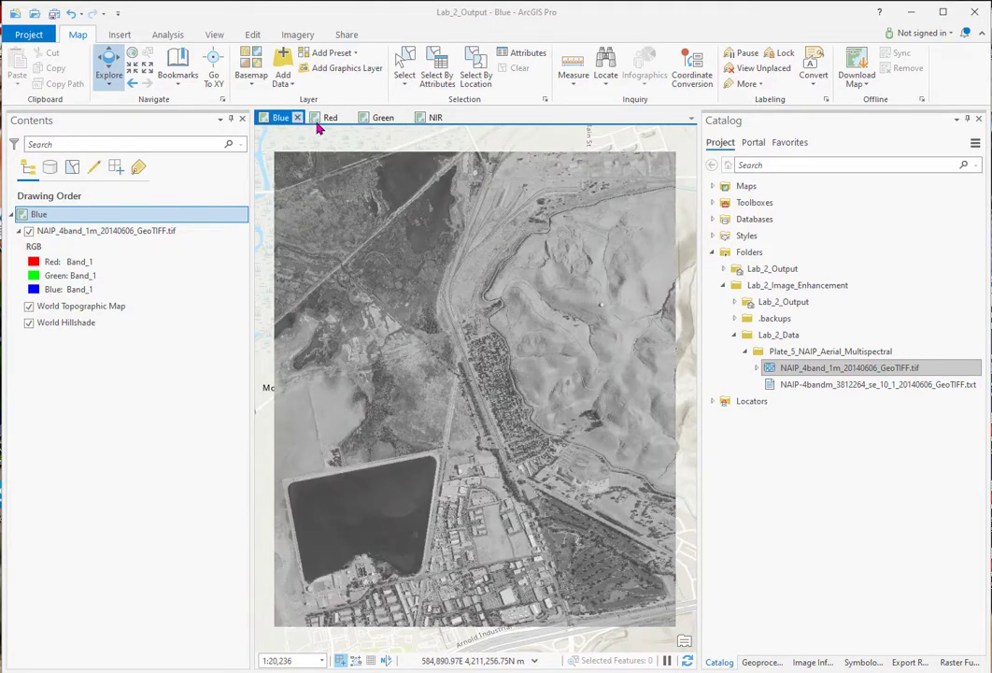
pyautogui.moveTo(379, 122); pyautogui.dragTo(334, 125)
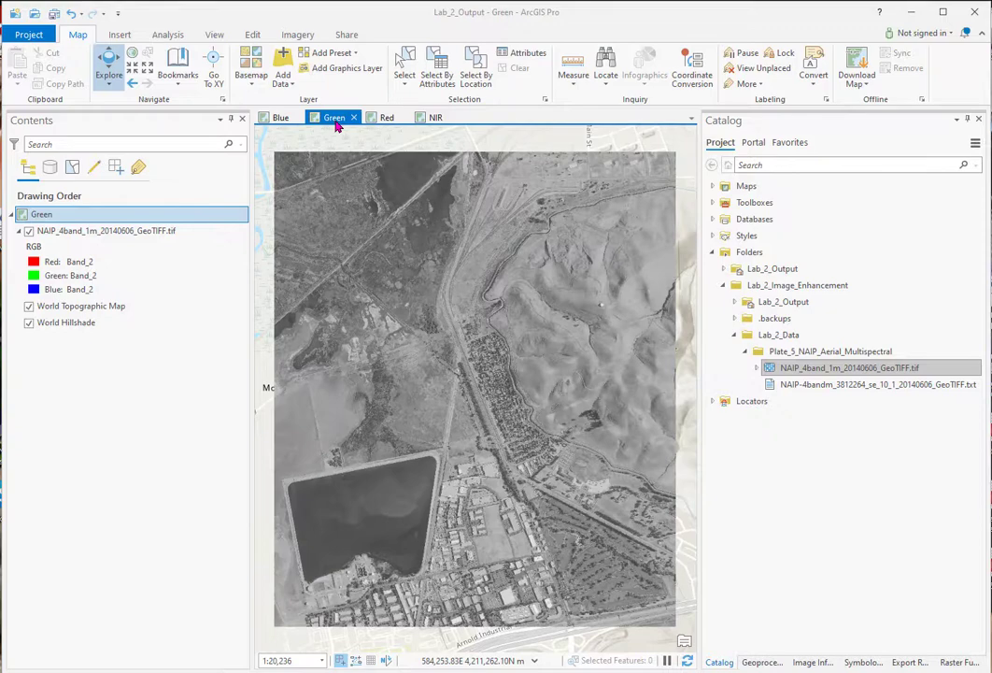
# Step: View the Blue, Green, Red and NIR maps in turn, ending on NIR
pyautogui.click(281, 120)
pyautogui.click(328, 120)
pyautogui.click(383, 119)
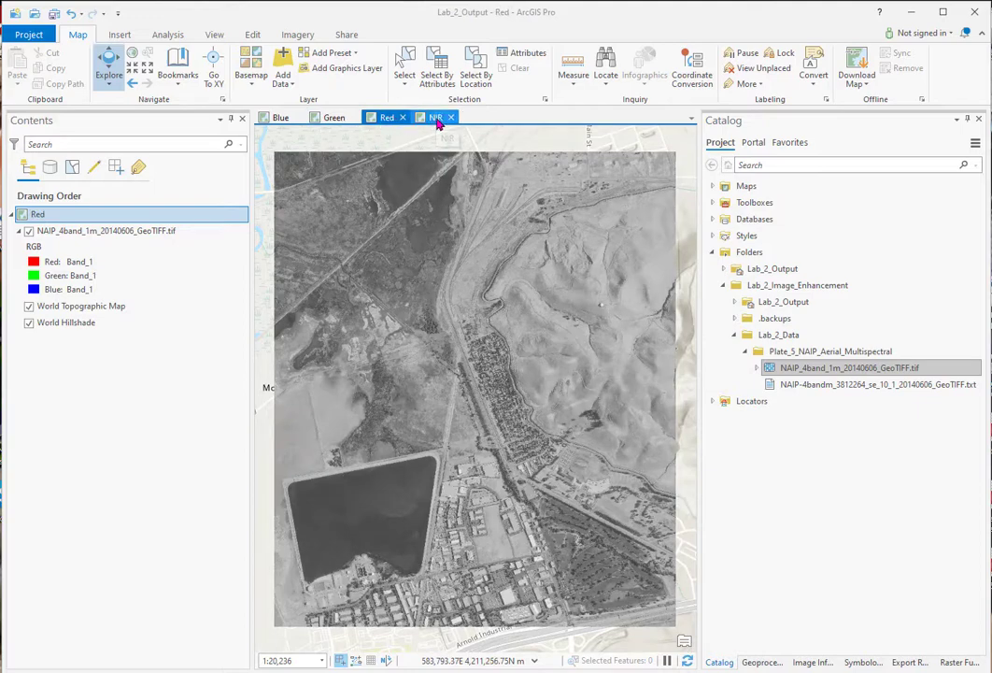
pyautogui.click(439, 121)
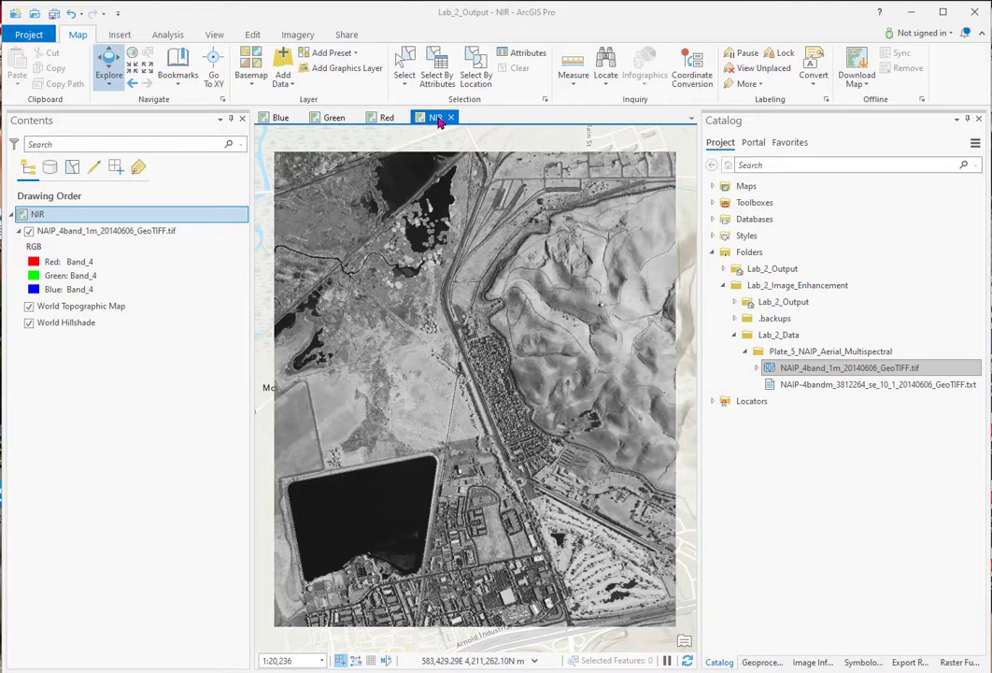
# Step: Link the band maps by Center And Scale and zoom the NIR map to the golf course
pyautogui.click(214, 35)
pyautogui.click(103, 84)
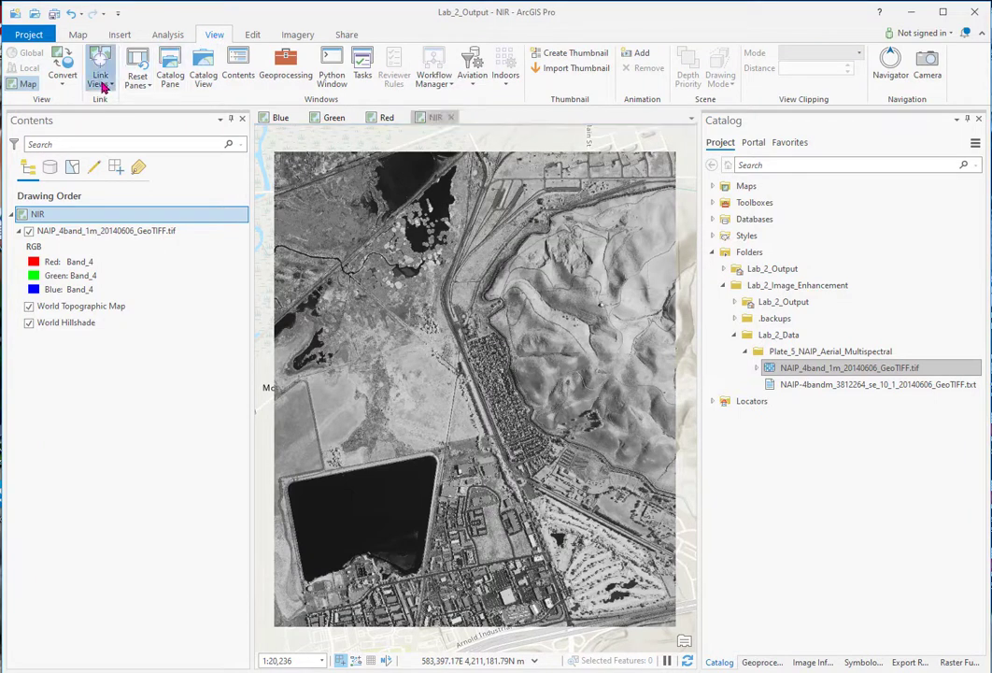
pyautogui.click(133, 136)
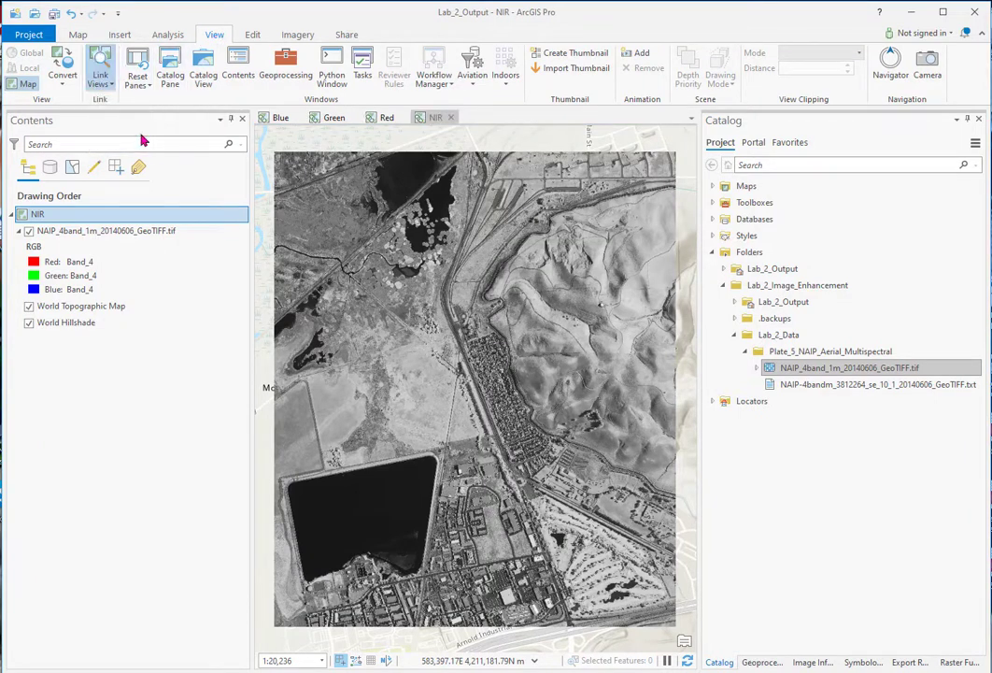
pyautogui.scroll(3, 483, 415)
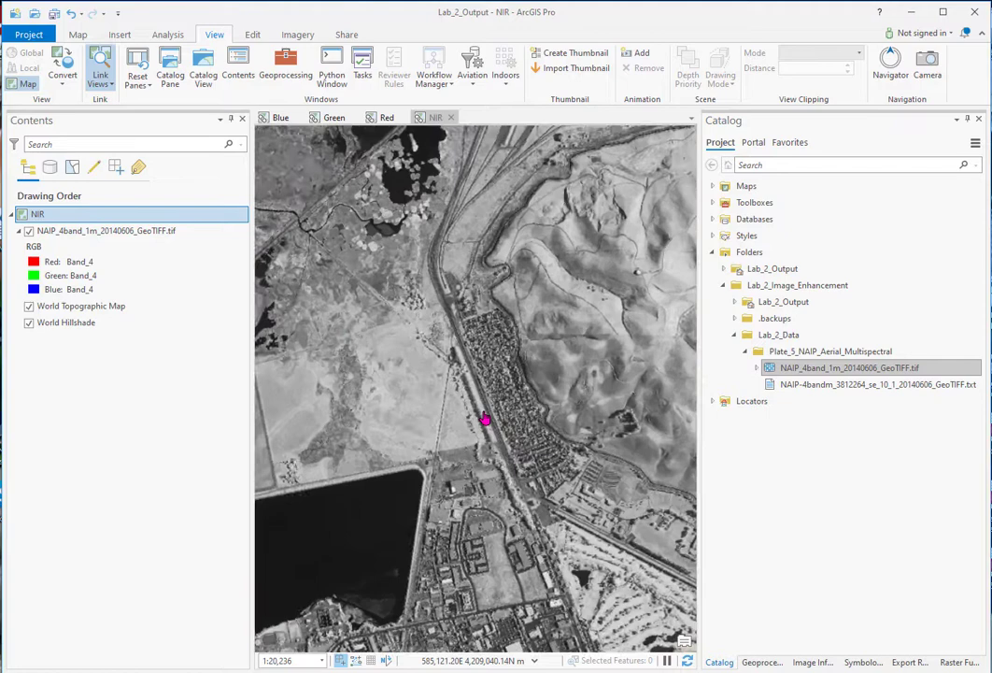
pyautogui.scroll(5, 501, 422)
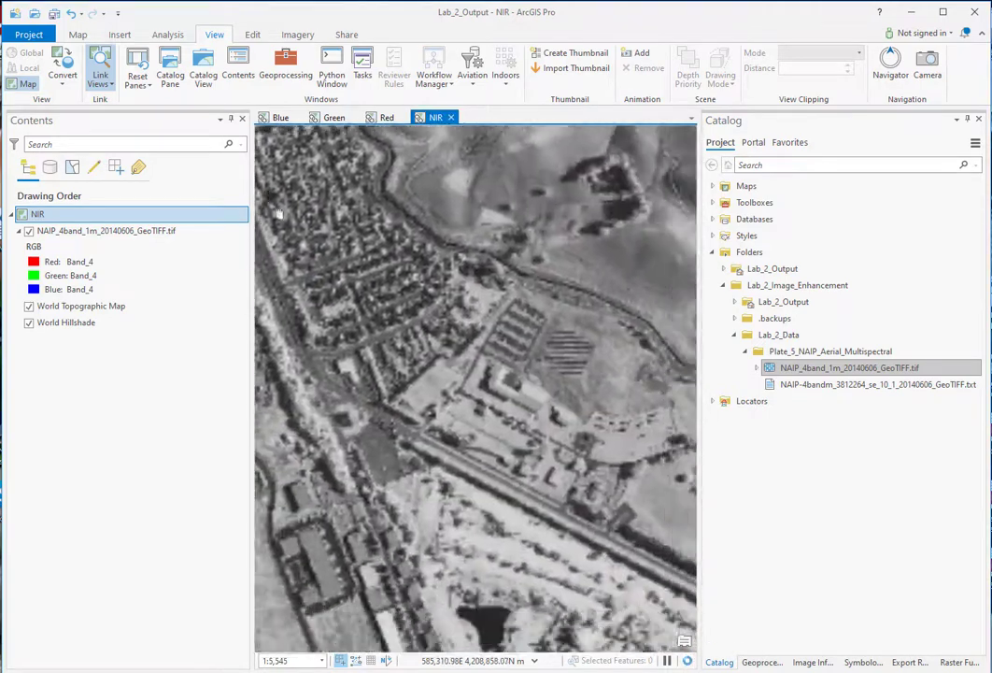
pyautogui.moveTo(501, 422); pyautogui.dragTo(411, 257)
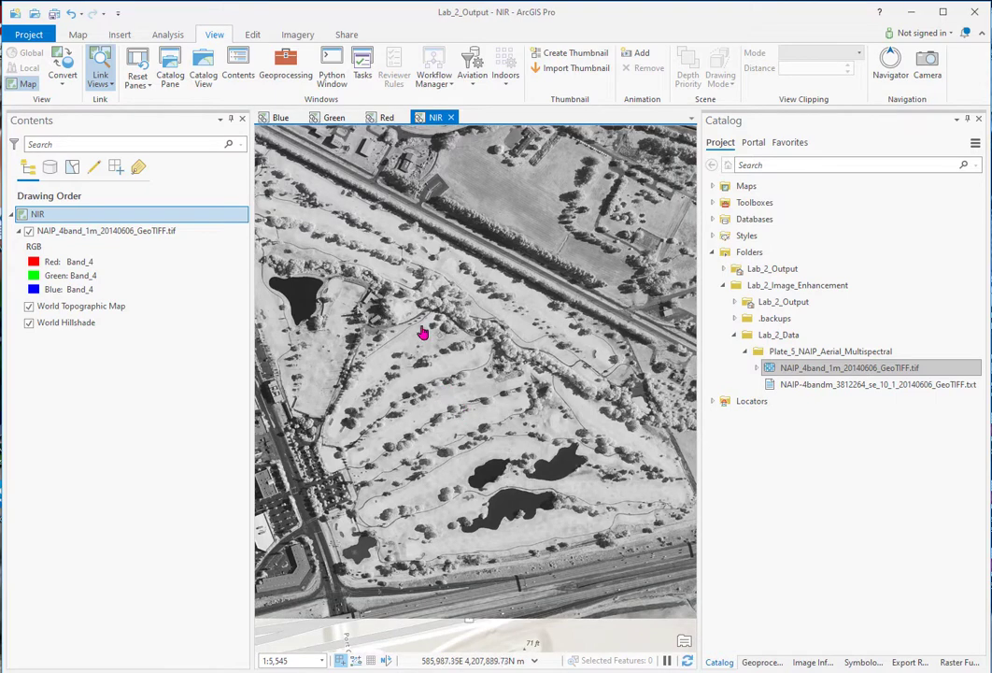
# Step: Compare the golf course in the Red, Green and Blue maps, then pan NIR north past buildings and canal
pyautogui.click(387, 116)
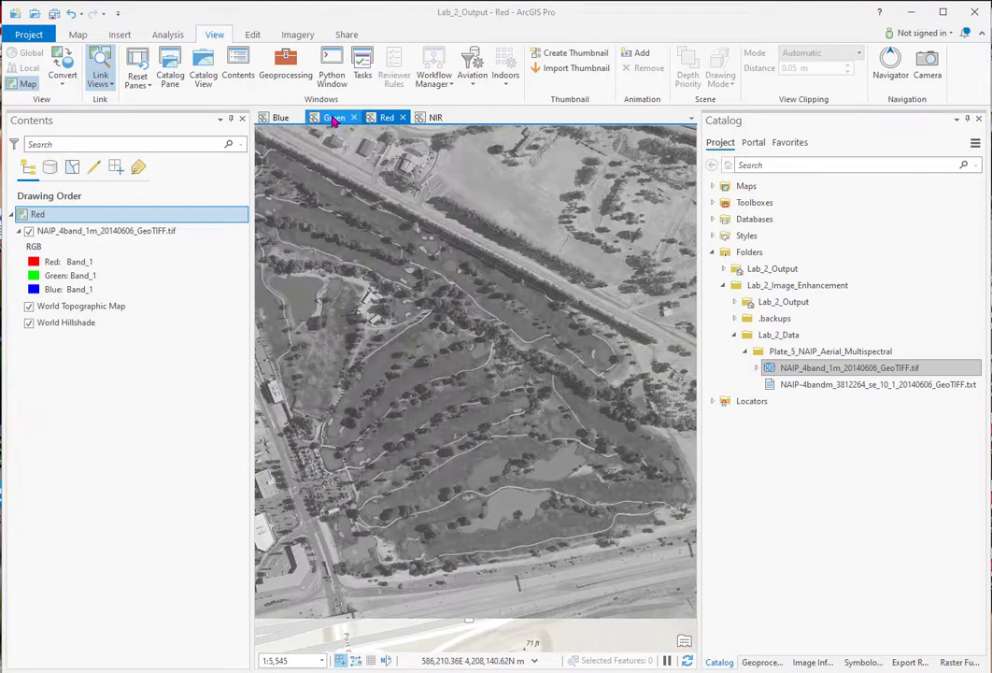
pyautogui.click(334, 117)
pyautogui.click(281, 117)
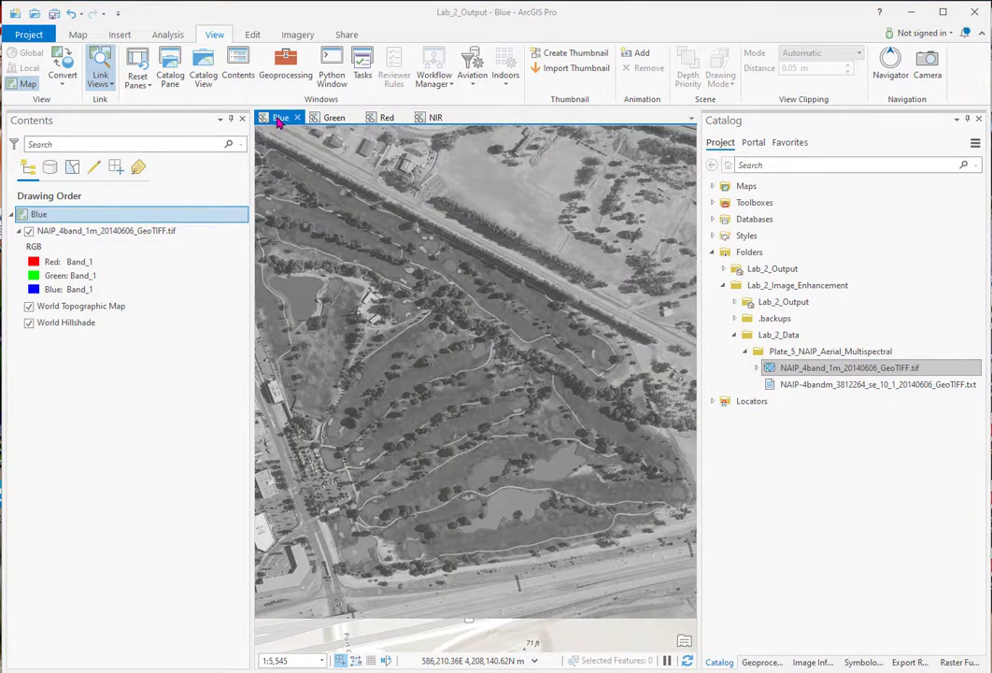
pyautogui.moveTo(427, 393); pyautogui.dragTo(446, 432)
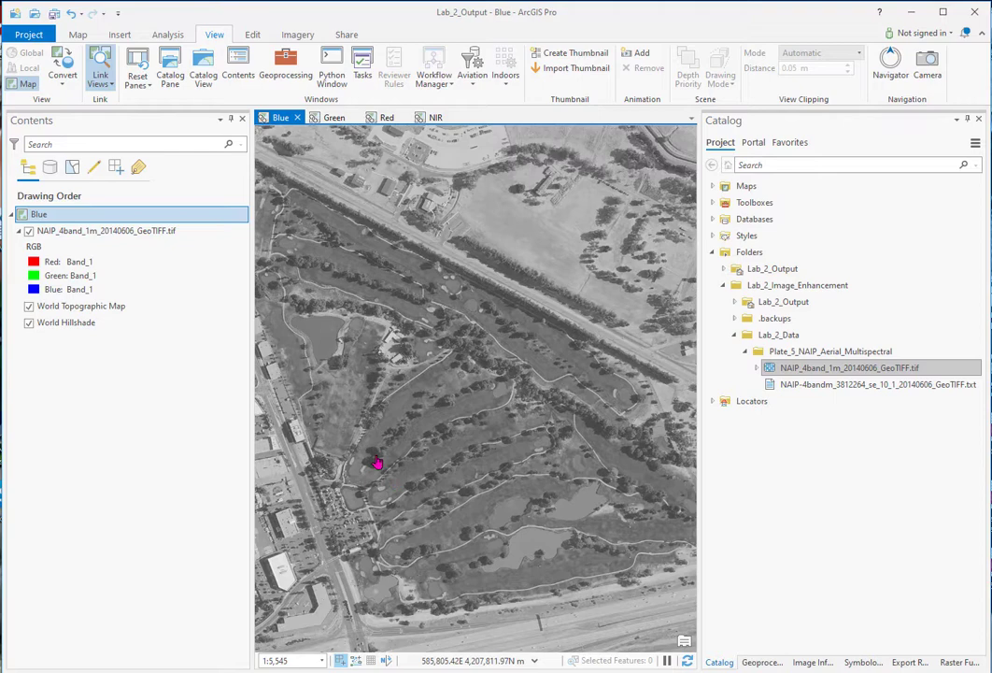
pyautogui.click(336, 117)
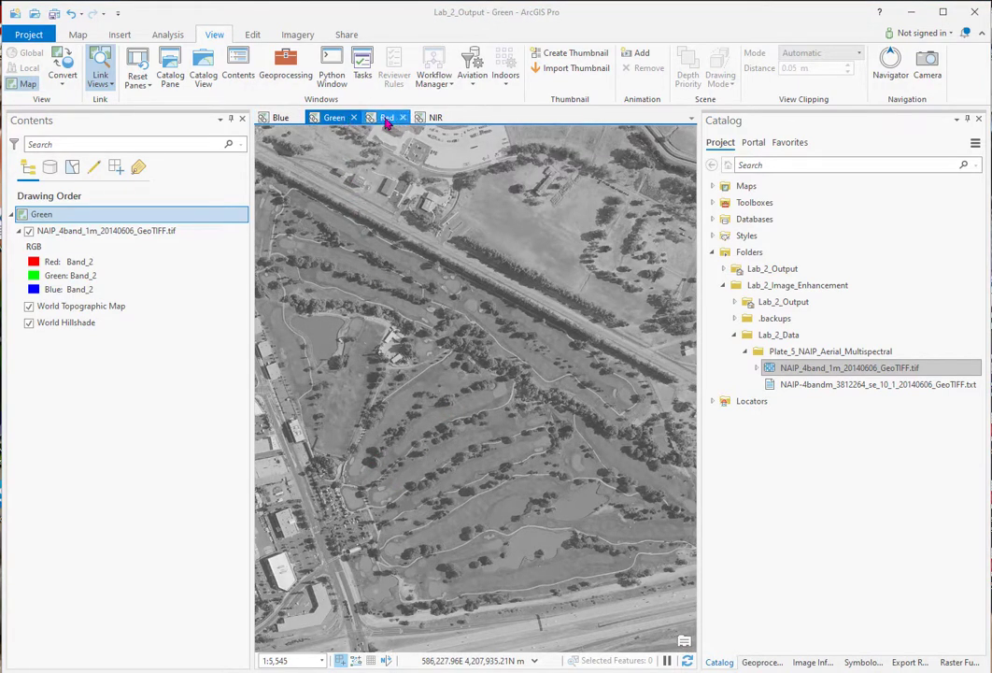
pyautogui.click(386, 119)
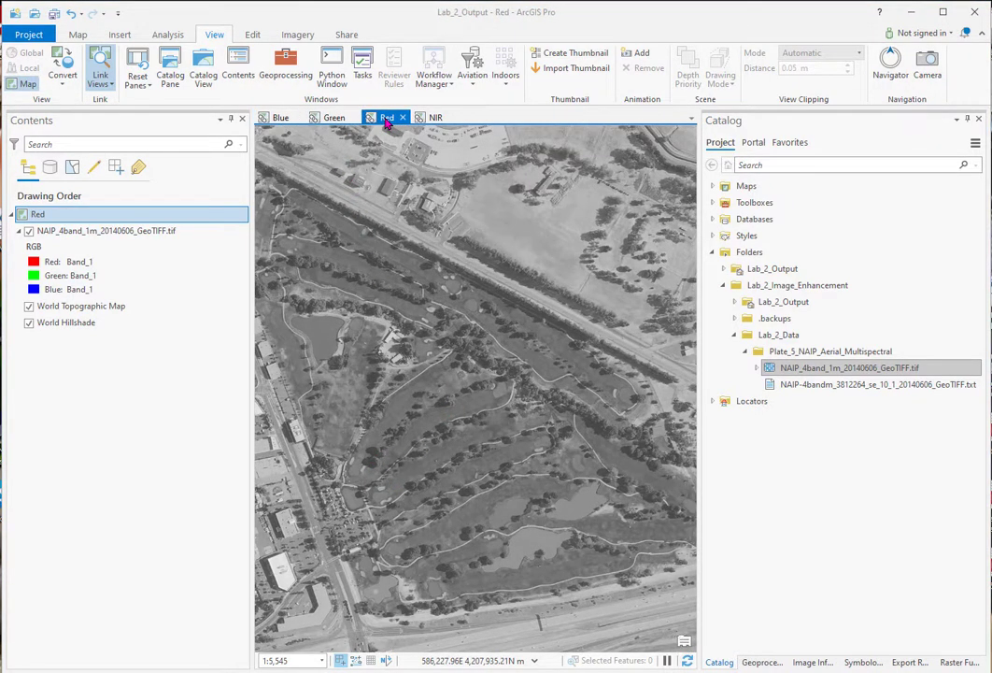
pyautogui.click(434, 119)
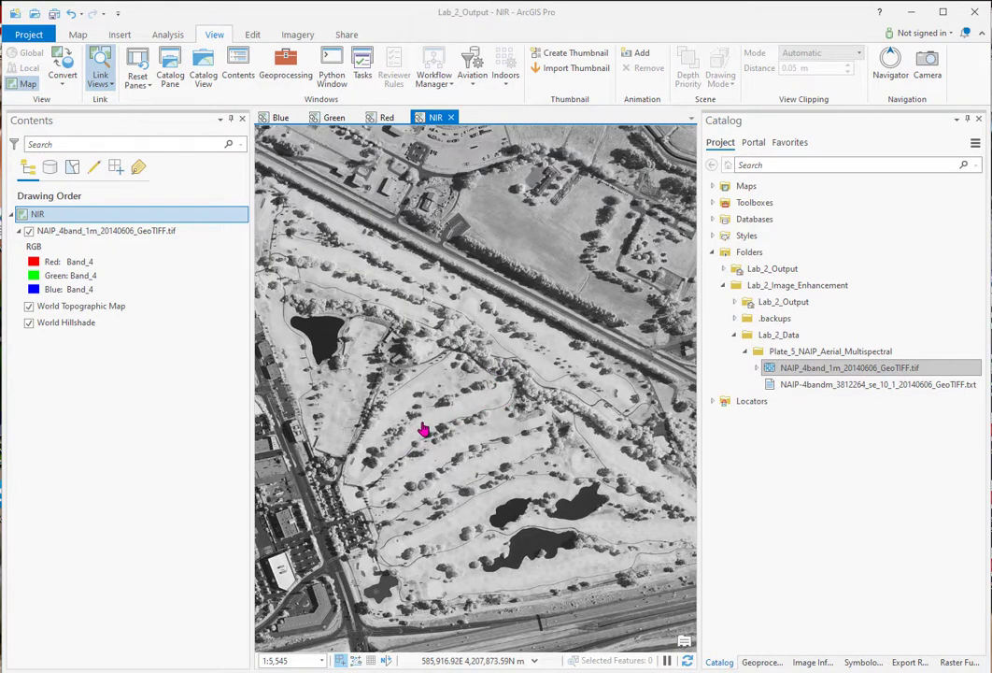
pyautogui.moveTo(417, 399); pyautogui.dragTo(582, 405)
pyautogui.moveTo(587, 262); pyautogui.dragTo(565, 498)
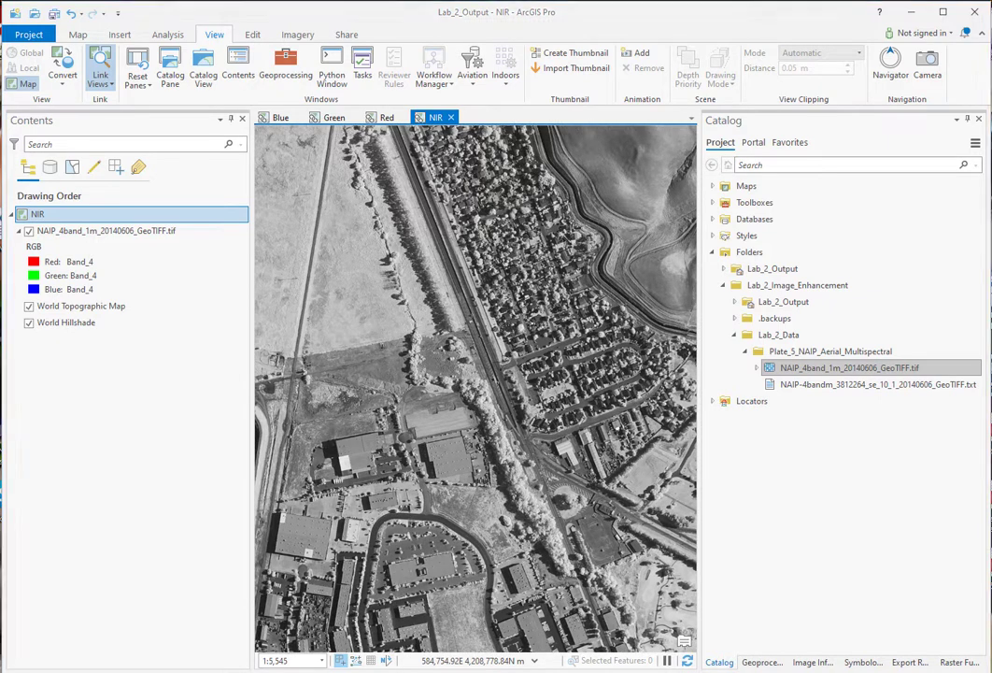
# Step: Zoom the map back out to the full NAIP image extent with Zoom To Layer
pyautogui.rightClick(97, 216)
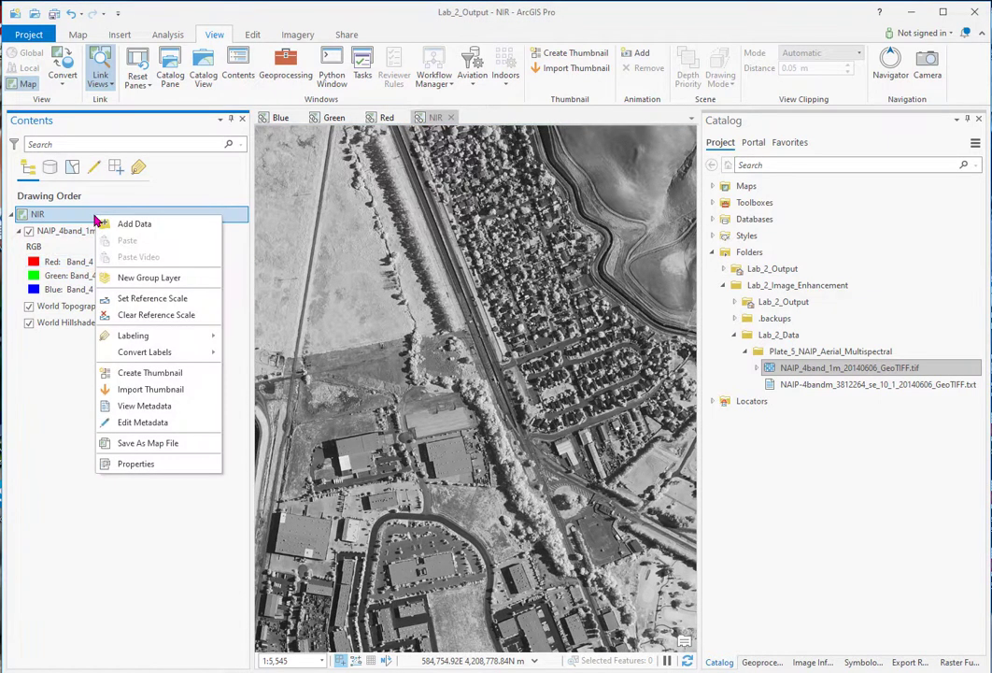
pyautogui.click(58, 230)
pyautogui.rightClick(58, 231)
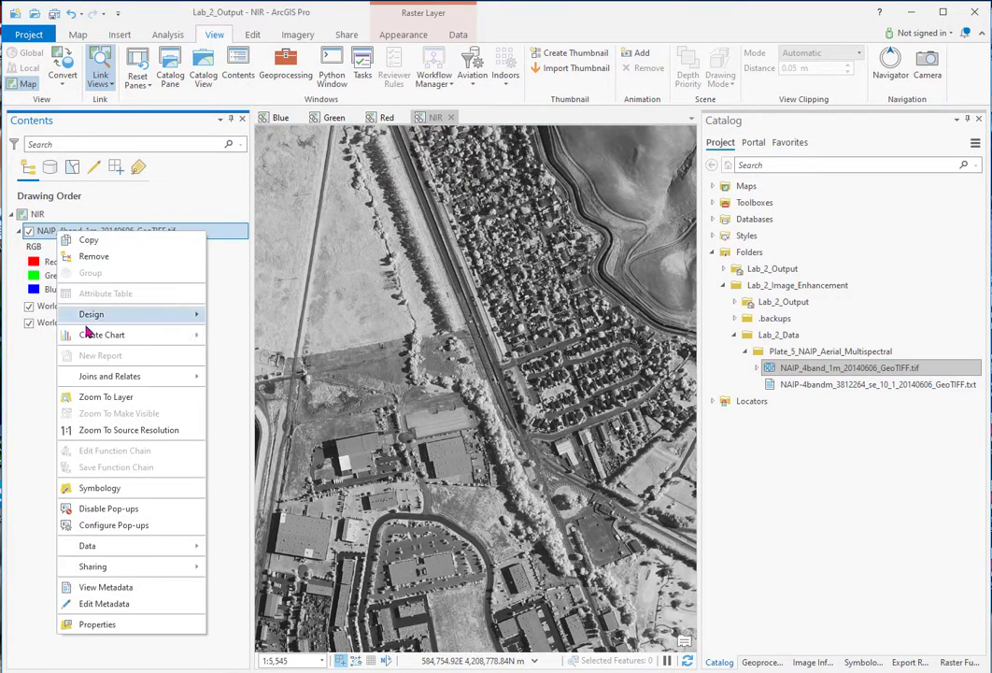
pyautogui.click(94, 397)
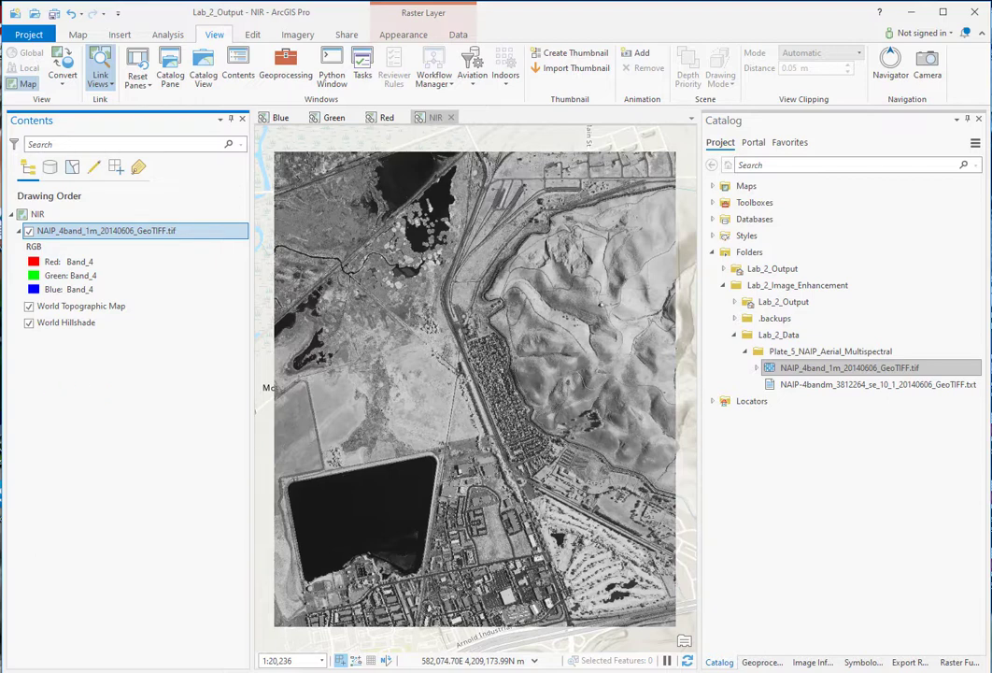
pyautogui.click(714, 187)
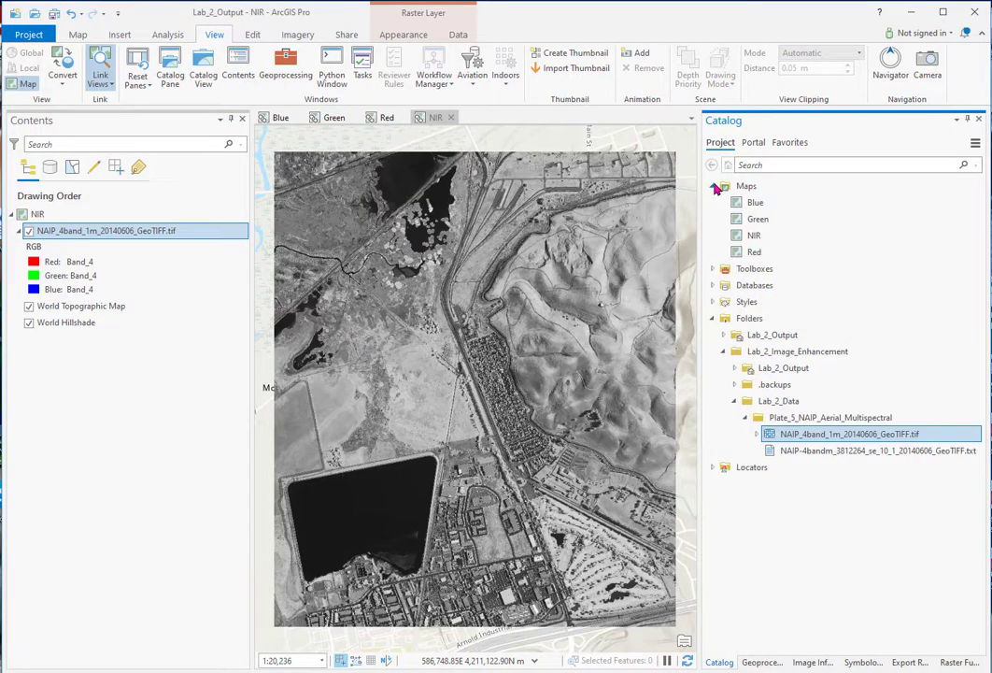
# Step: Close the NIR, Red, Green and Blue map views
pyautogui.click(451, 118)
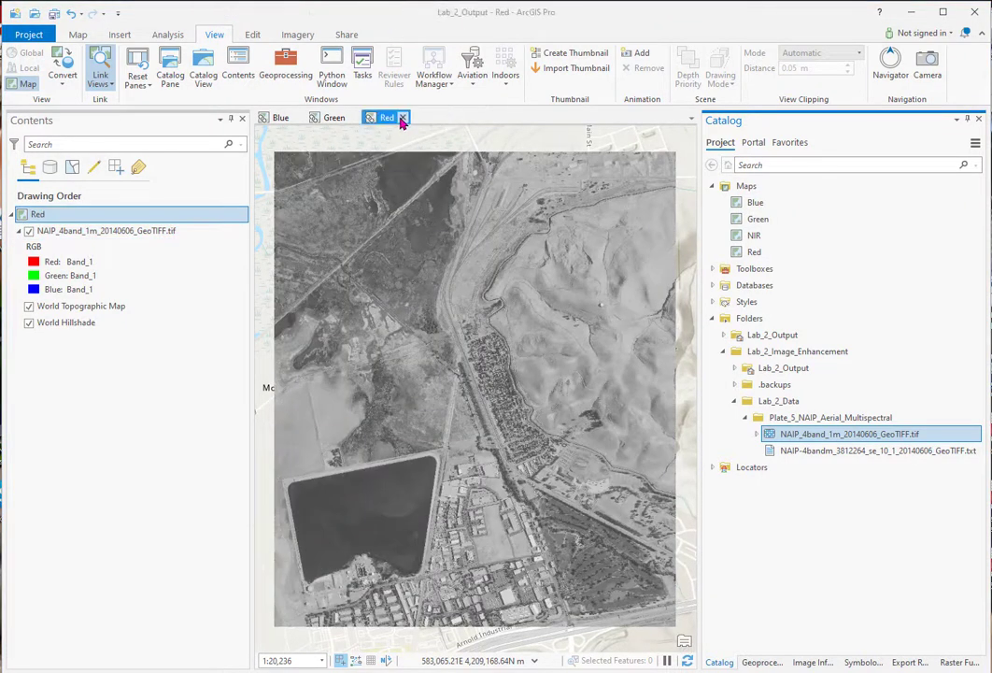
pyautogui.click(403, 118)
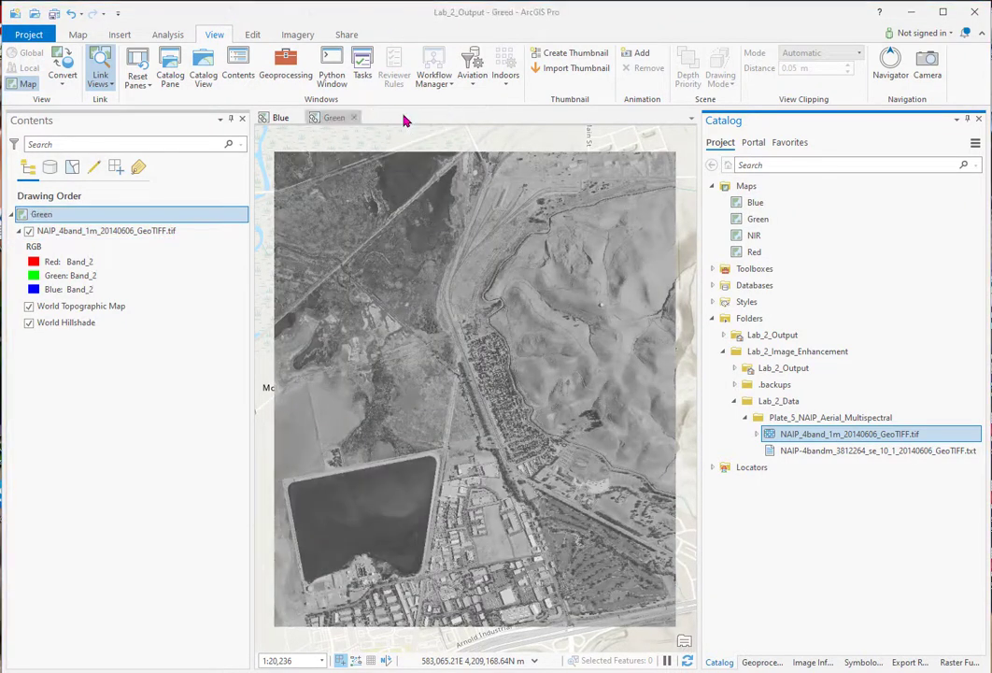
pyautogui.click(353, 118)
pyautogui.click(297, 119)
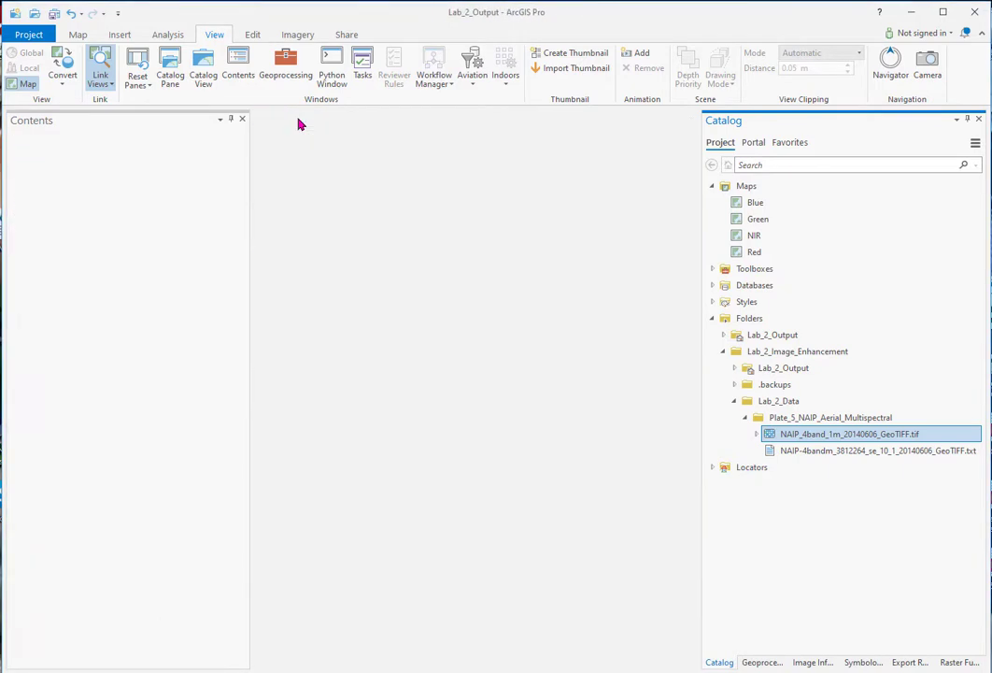
# Step: Insert a new map and add the NAIP GeoTIFF from Lab_2_Data > Plate_5_NAIP_Aerial_Multispectral
pyautogui.click(121, 35)
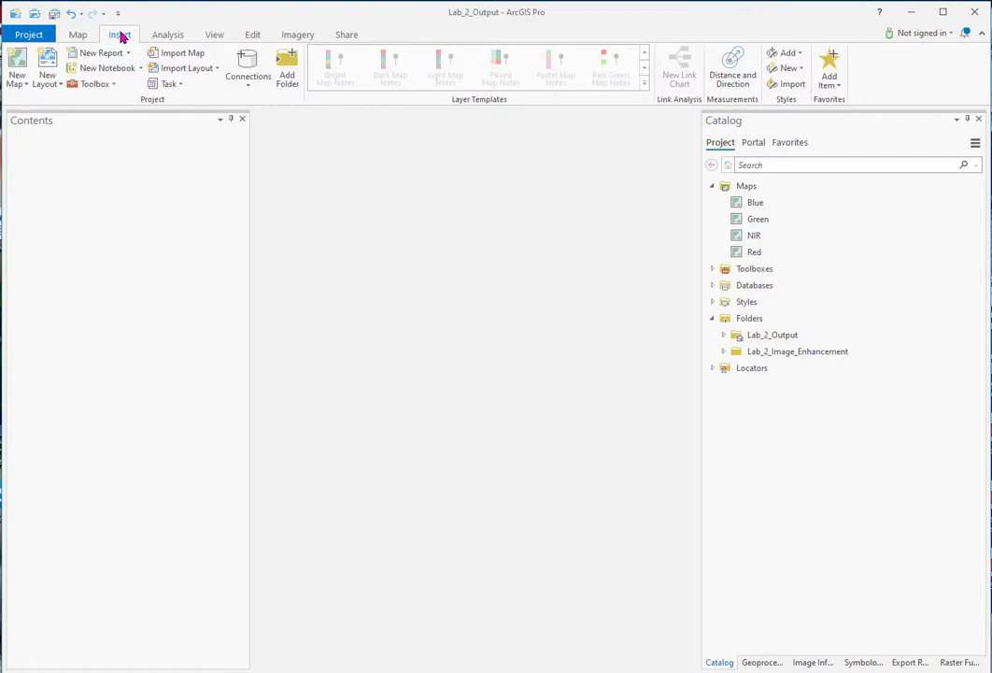
pyautogui.click(18, 72)
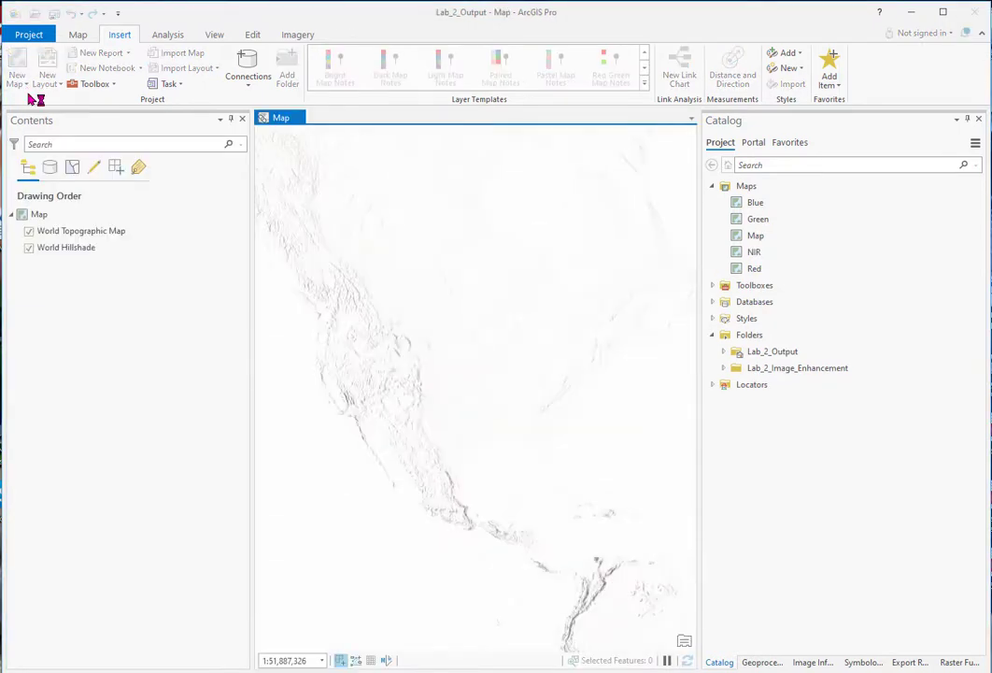
pyautogui.click(725, 369)
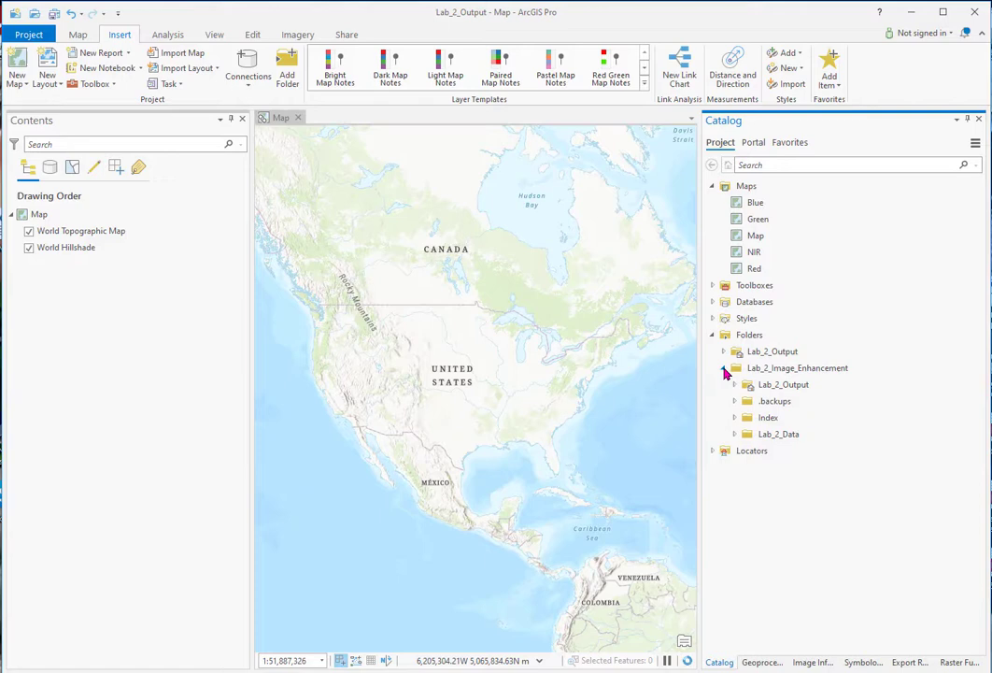
pyautogui.click(735, 435)
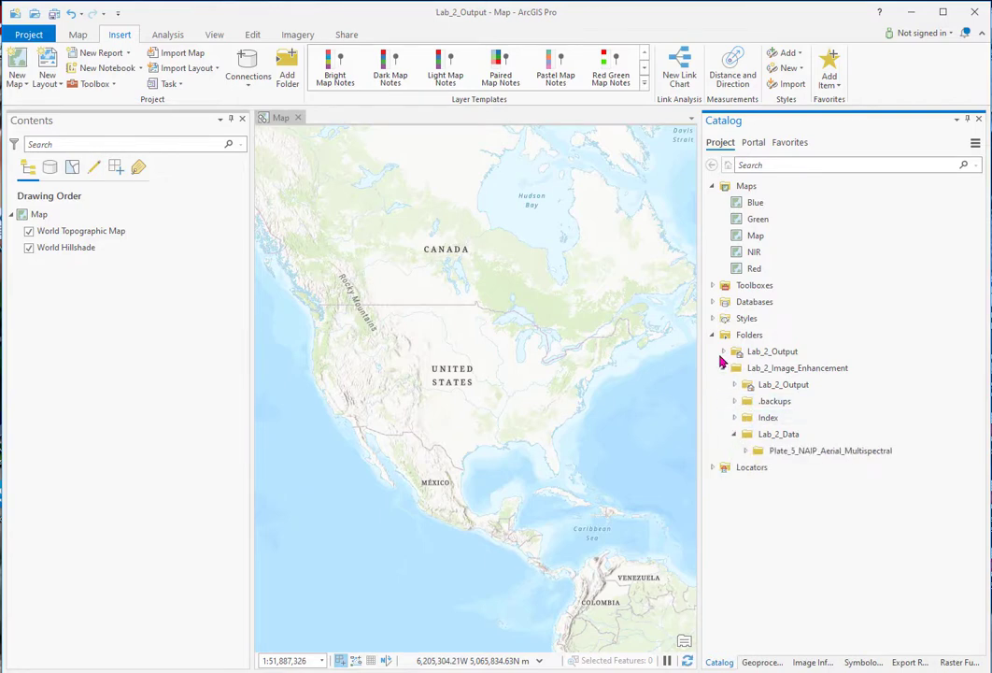
pyautogui.click(746, 451)
pyautogui.moveTo(768, 469); pyautogui.dragTo(105, 231)
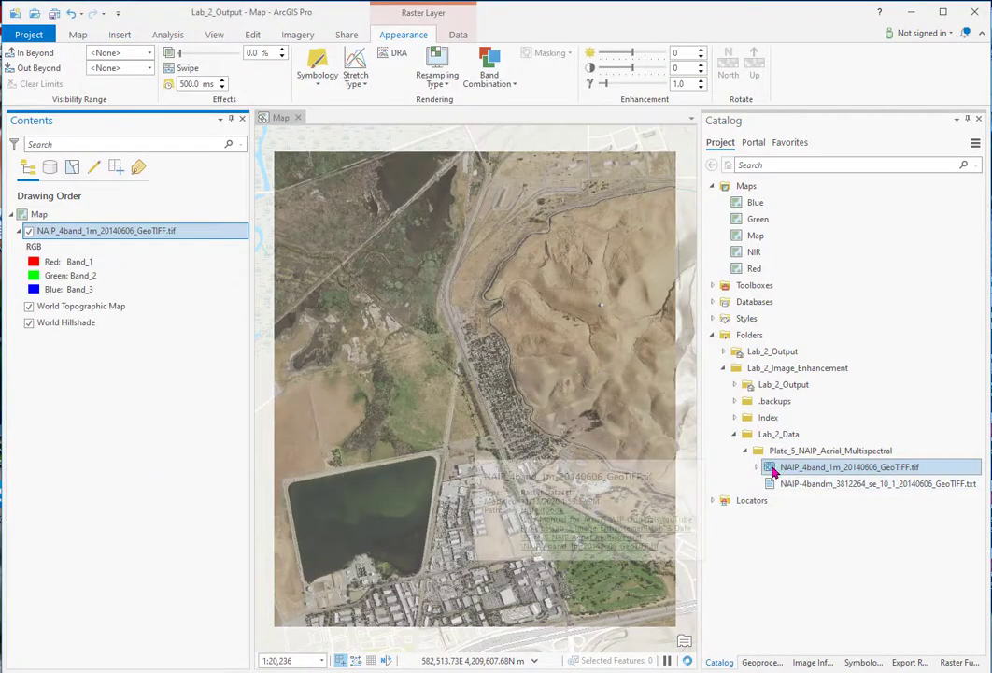
# Step: Add a second NAIP layer and apply a custom CIR_v2 combination: Band_4, Band_1, Band_2 as red, green, blue
pyautogui.moveTo(308, 260); pyautogui.dragTo(175, 226)
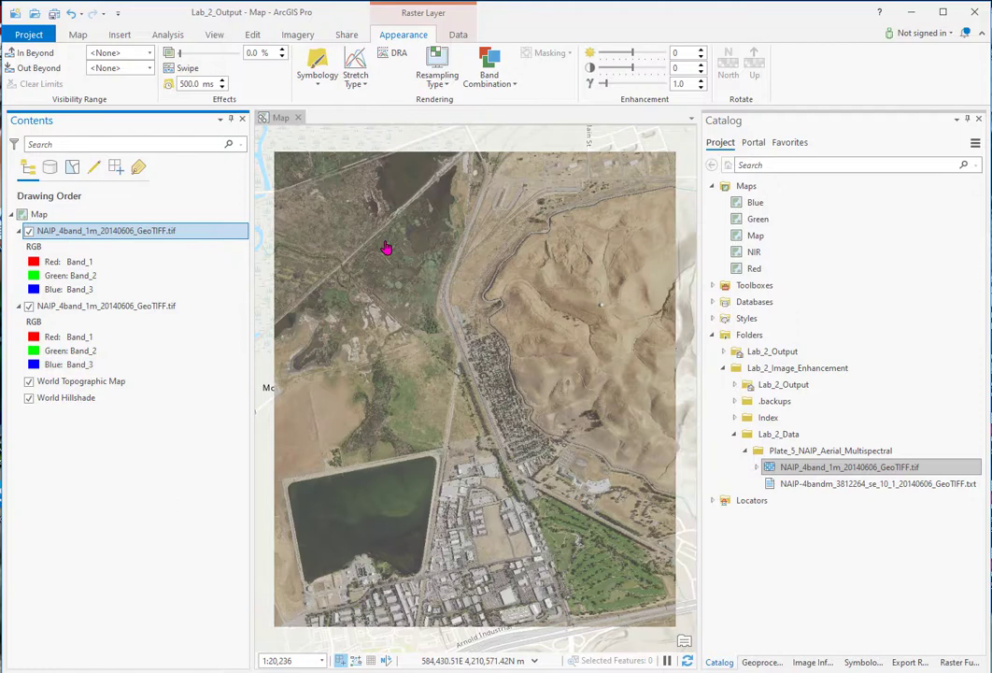
pyautogui.click(29, 230)
pyautogui.click(488, 80)
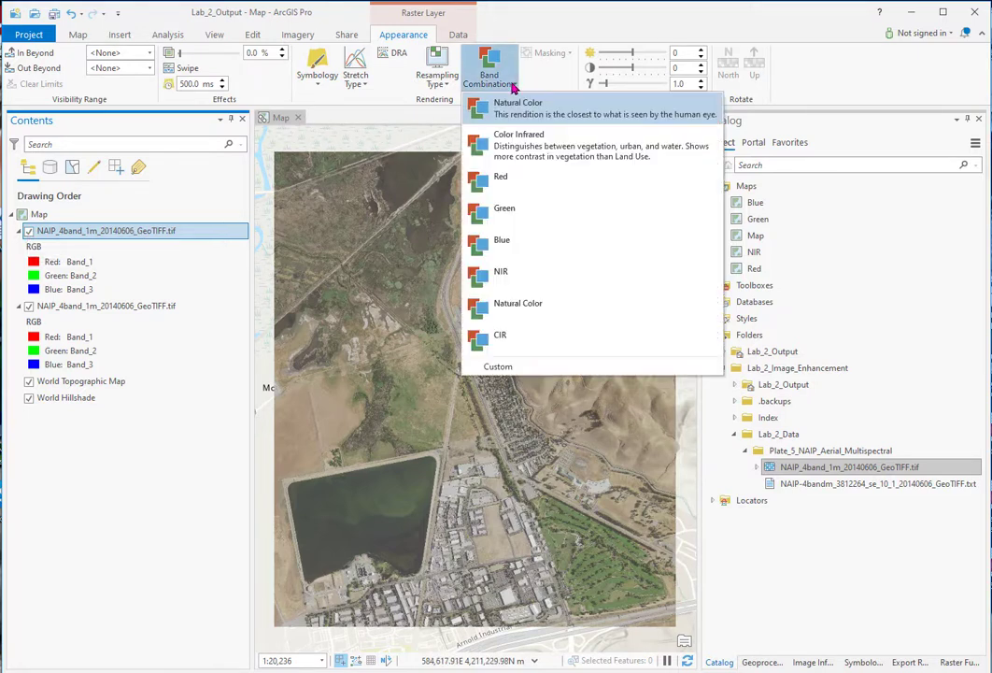
pyautogui.click(509, 366)
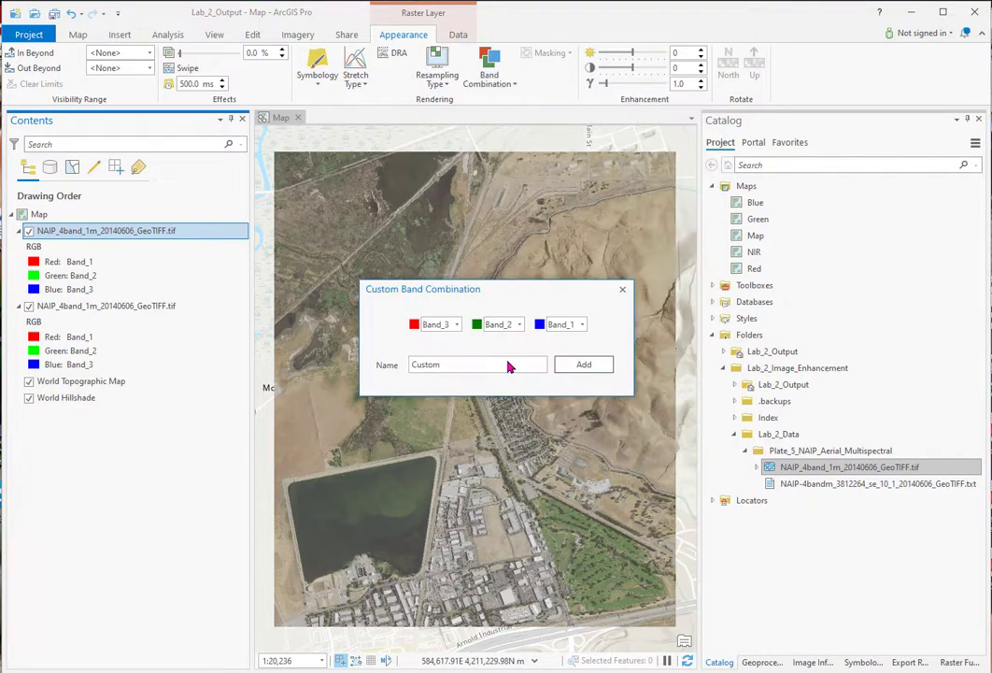
pyautogui.click(457, 326)
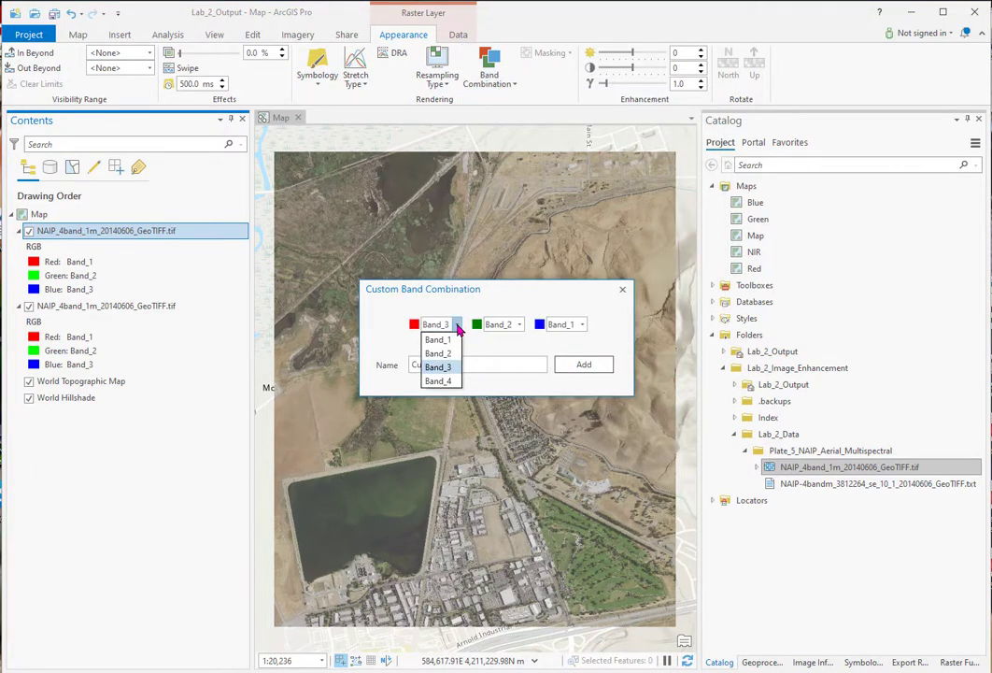
pyautogui.click(438, 381)
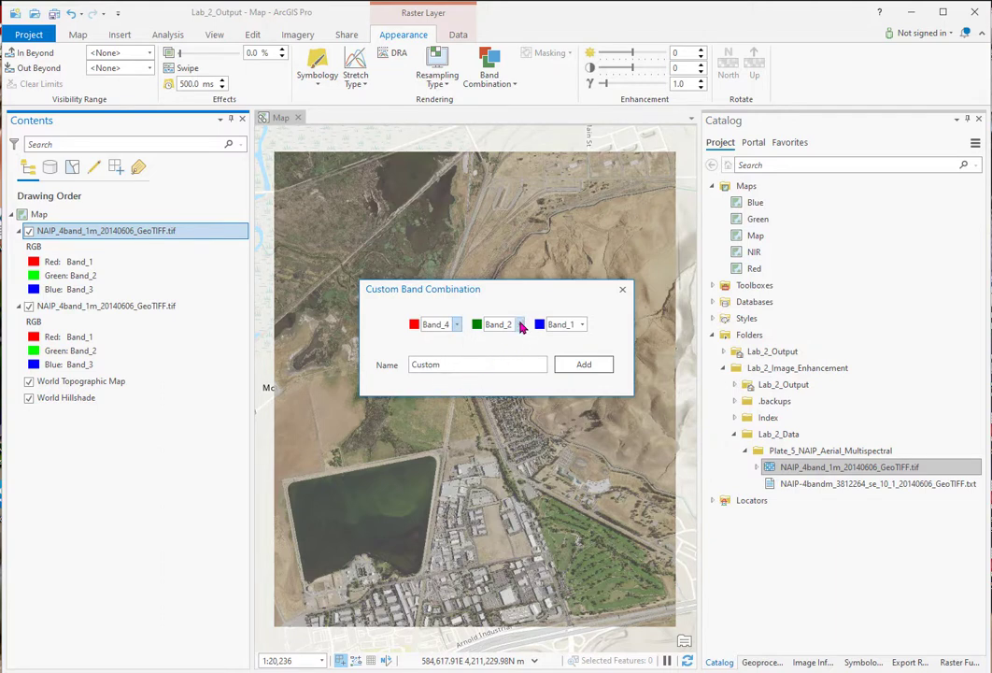
pyautogui.click(521, 325)
pyautogui.click(500, 348)
pyautogui.click(583, 325)
pyautogui.click(562, 354)
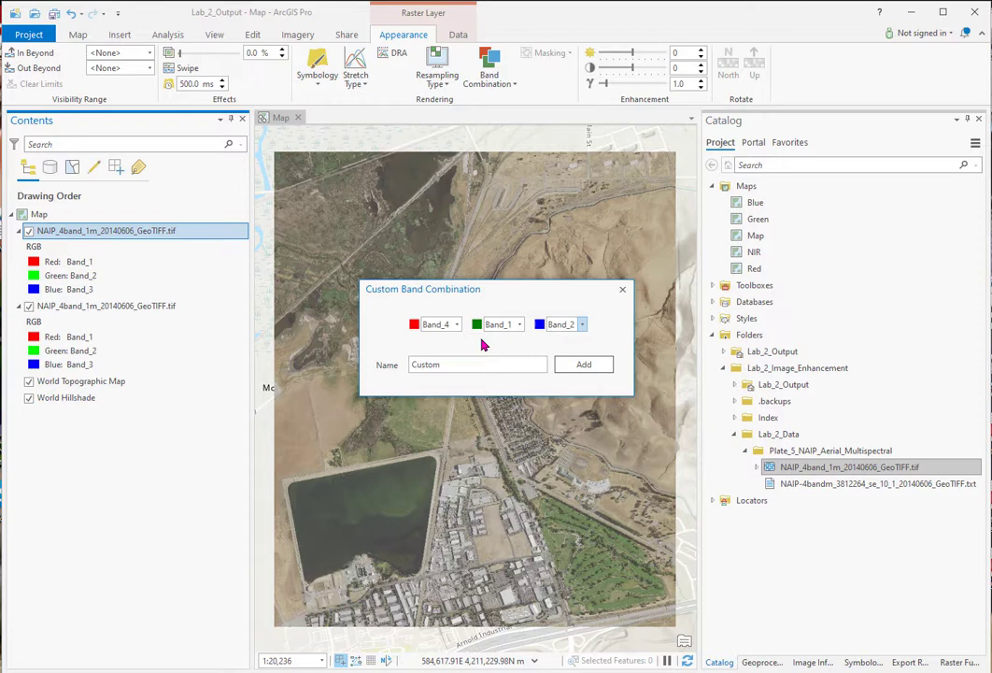
pyautogui.moveTo(448, 358); pyautogui.dragTo(404, 370)
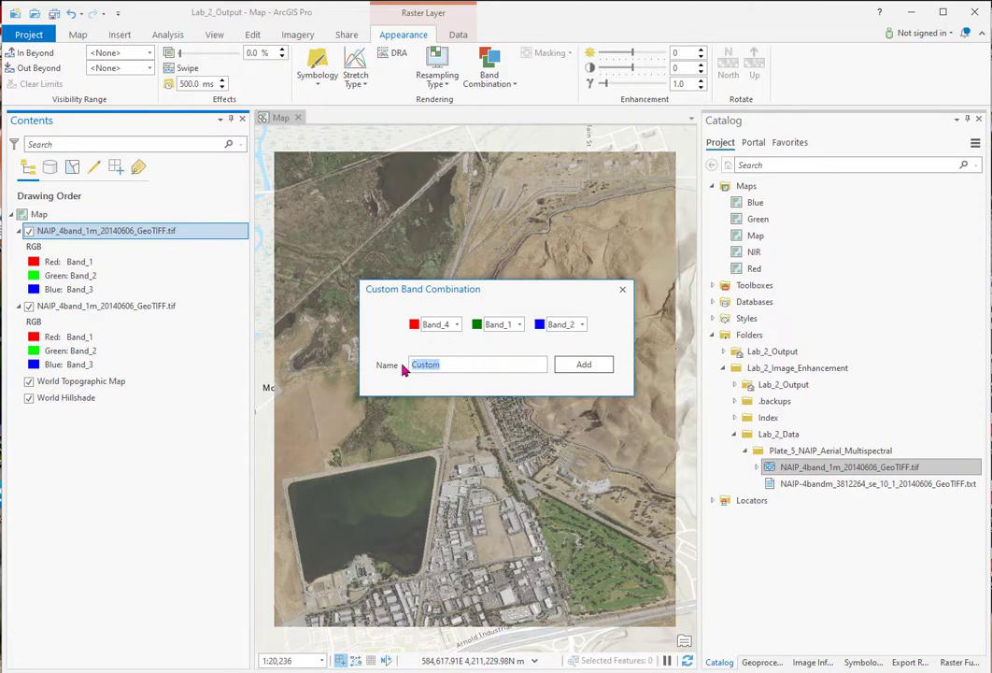
pyautogui.write('CIR_v2')
pyautogui.click(581, 366)
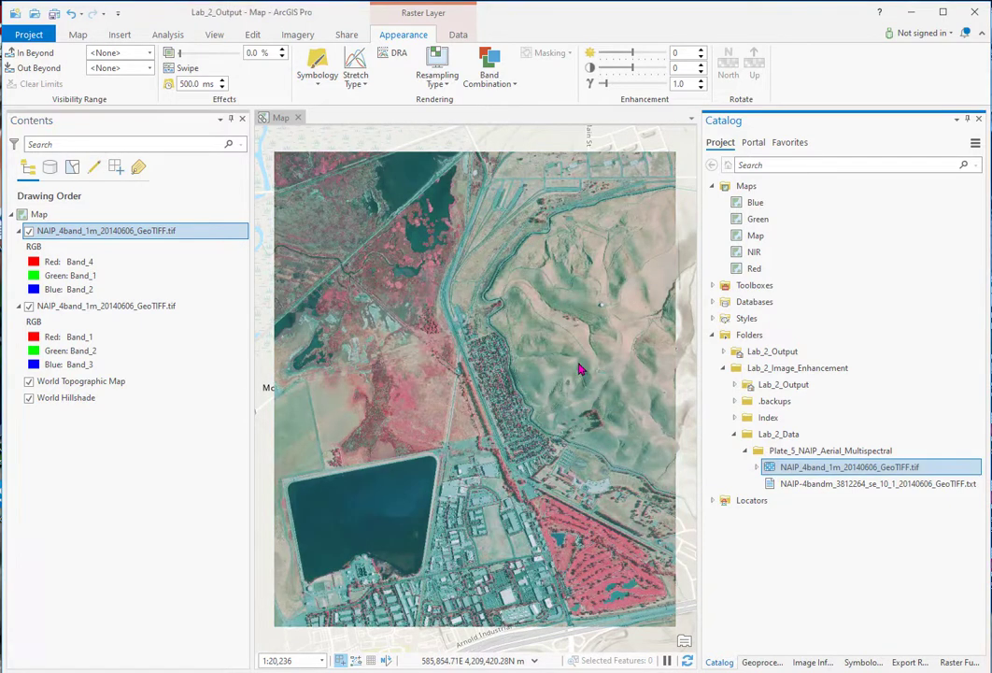
pyautogui.click(29, 231)
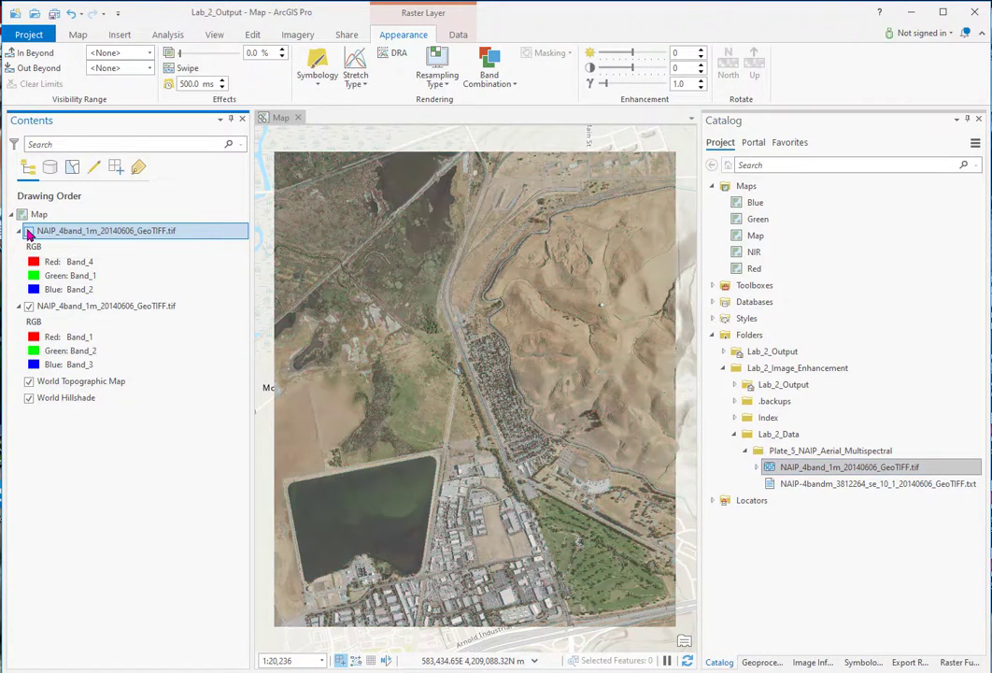
pyautogui.click(29, 231)
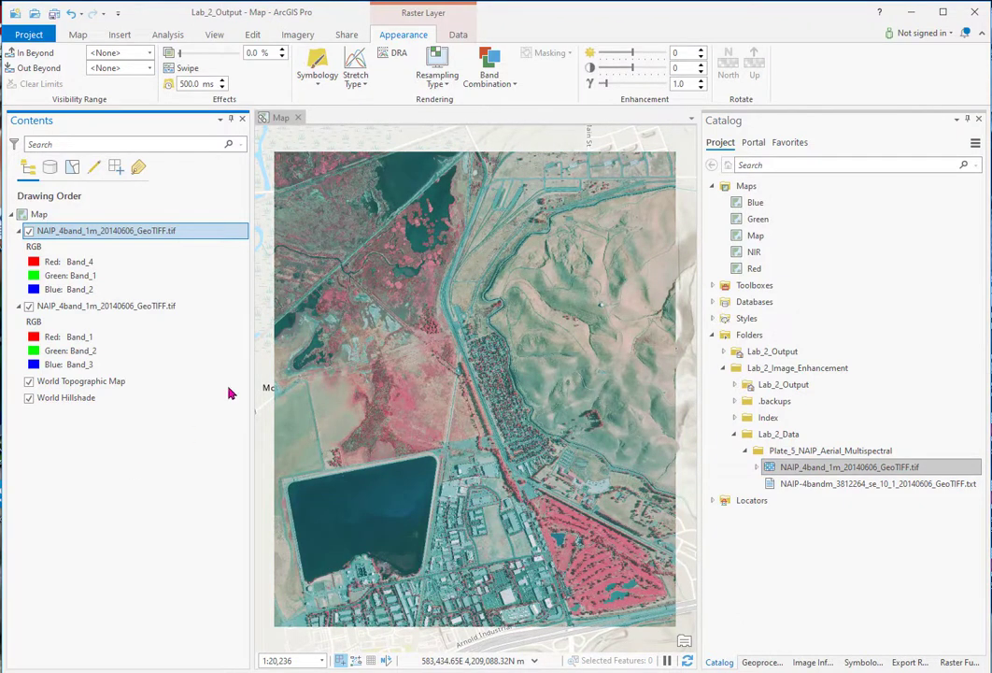
pyautogui.click(28, 231)
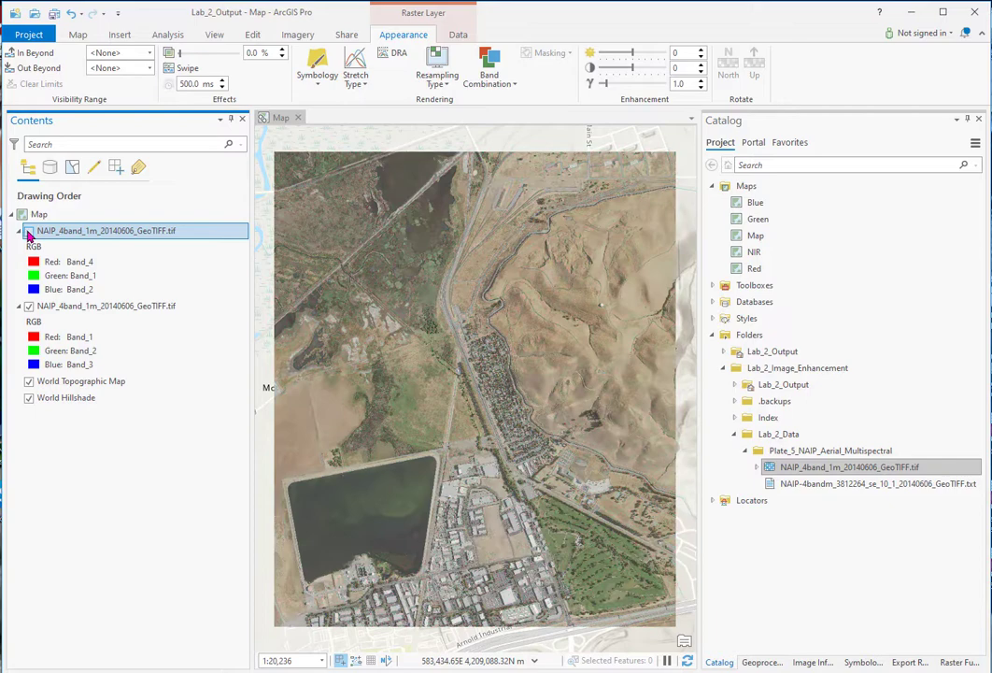
pyautogui.click(29, 232)
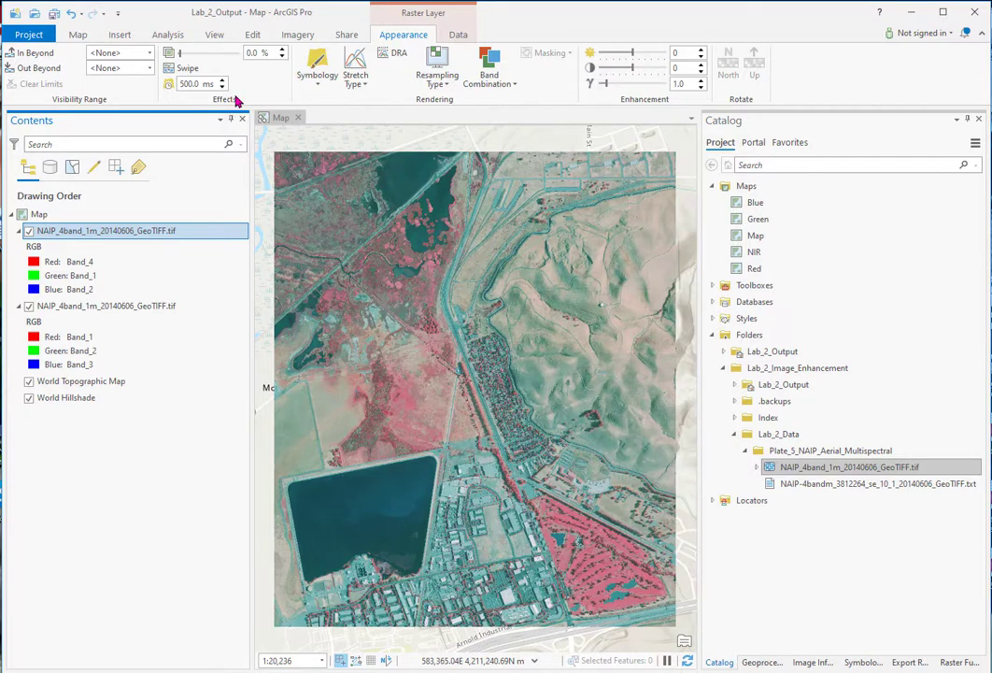
# Step: Turn on Swipe, zoom in on the golf course, and swipe the infrared layer to reveal natural colour
pyautogui.click(184, 71)
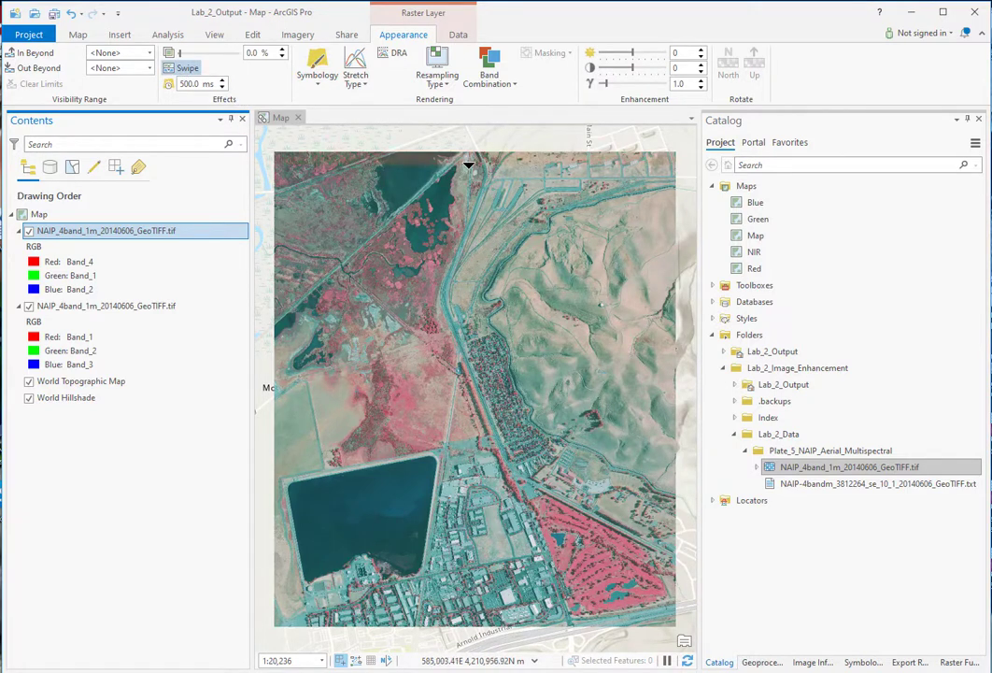
pyautogui.moveTo(470, 166); pyautogui.dragTo(536, 226)
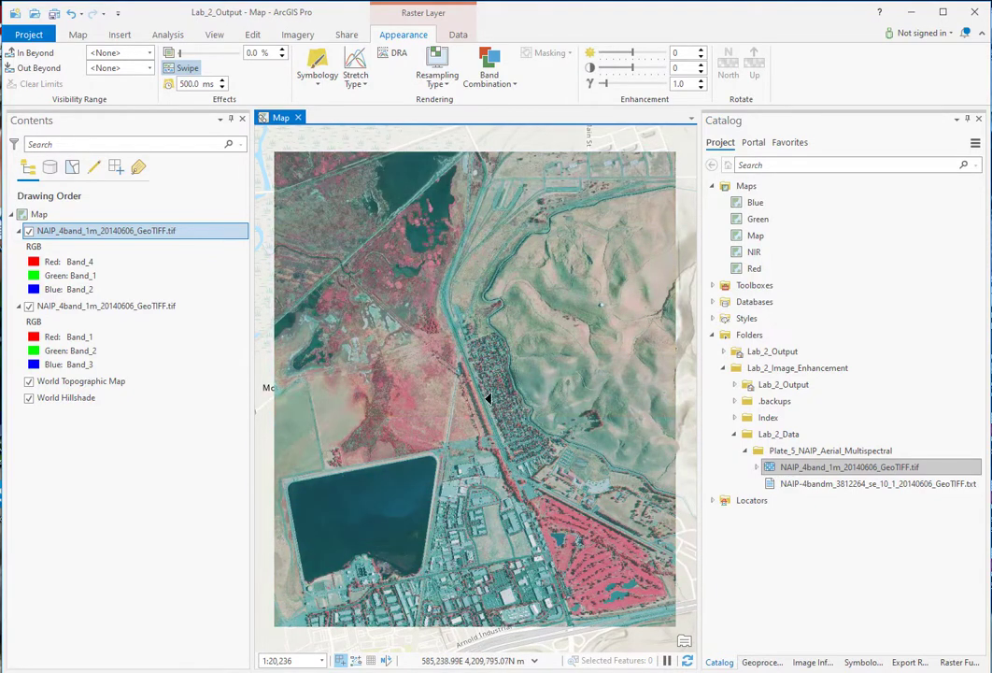
pyautogui.scroll(4, 605, 569)
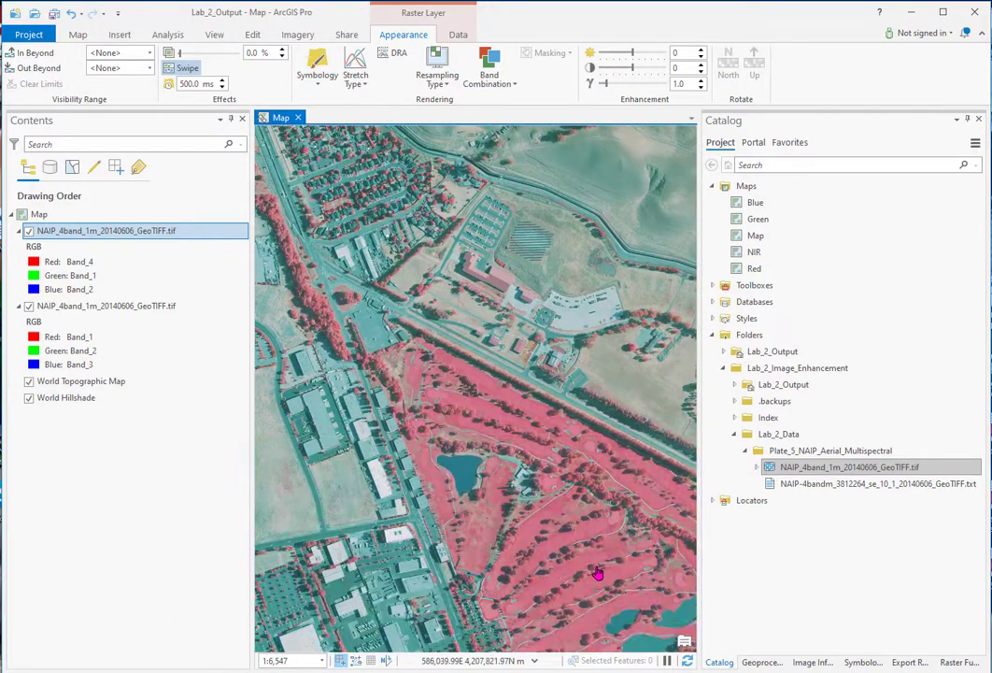
pyautogui.moveTo(598, 573); pyautogui.dragTo(520, 423)
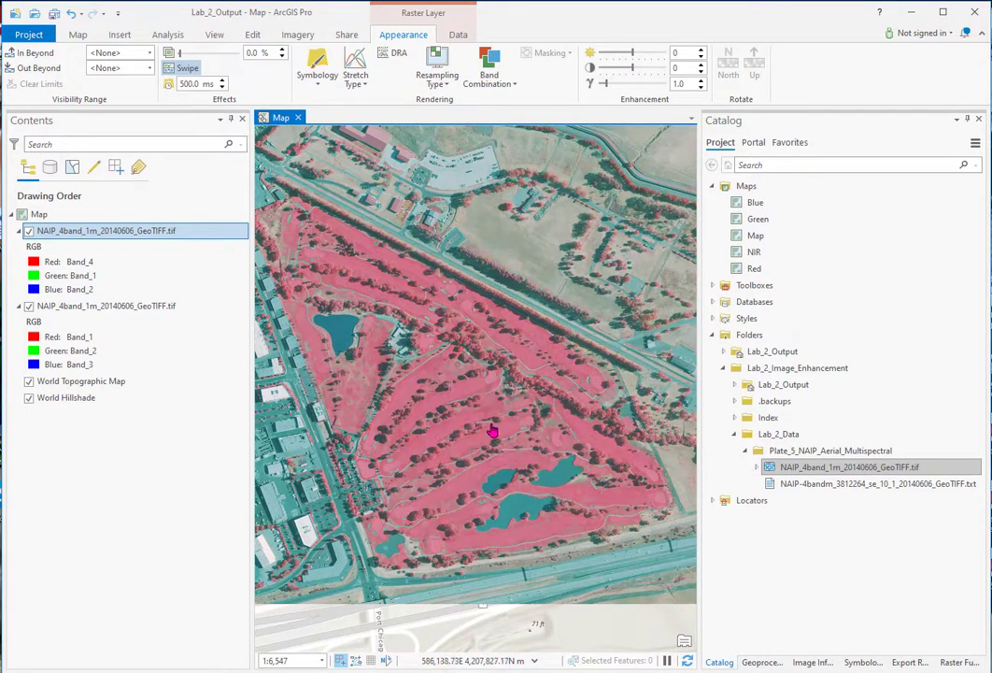
pyautogui.moveTo(438, 412)
pyautogui.mouseDown()
pyautogui.moveTo(480, 418)
pyautogui.moveTo(444, 419)
pyautogui.mouseUp()
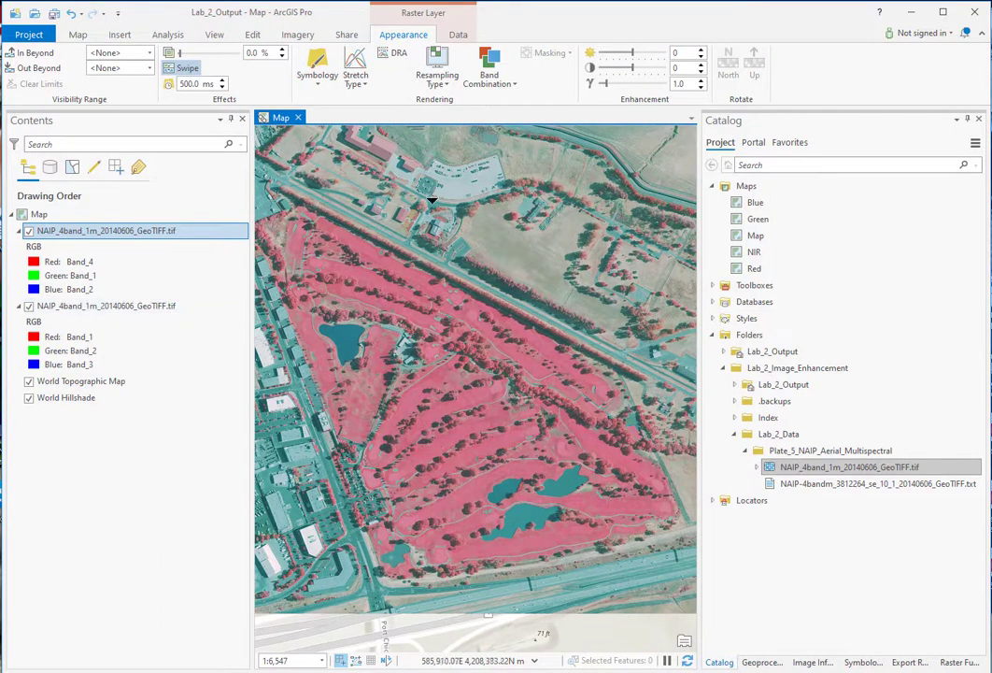
pyautogui.moveTo(358, 165); pyautogui.dragTo(510, 130)
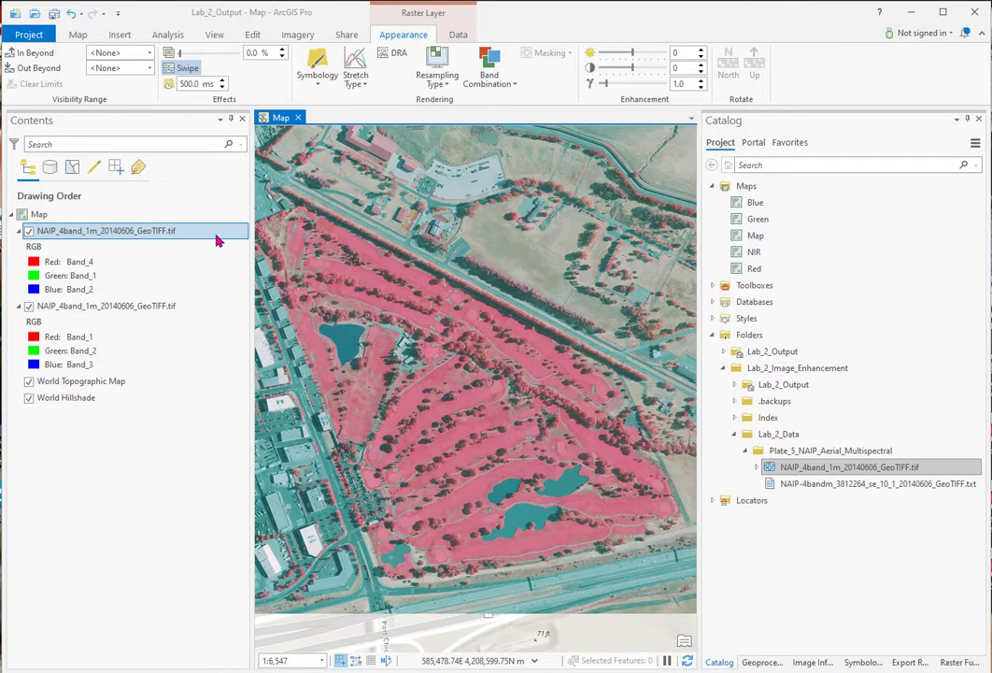
# Step: Try None and Percent Clip stretches on the infrared layer and hide the natural-colour NAIP layer
pyautogui.click(366, 84)
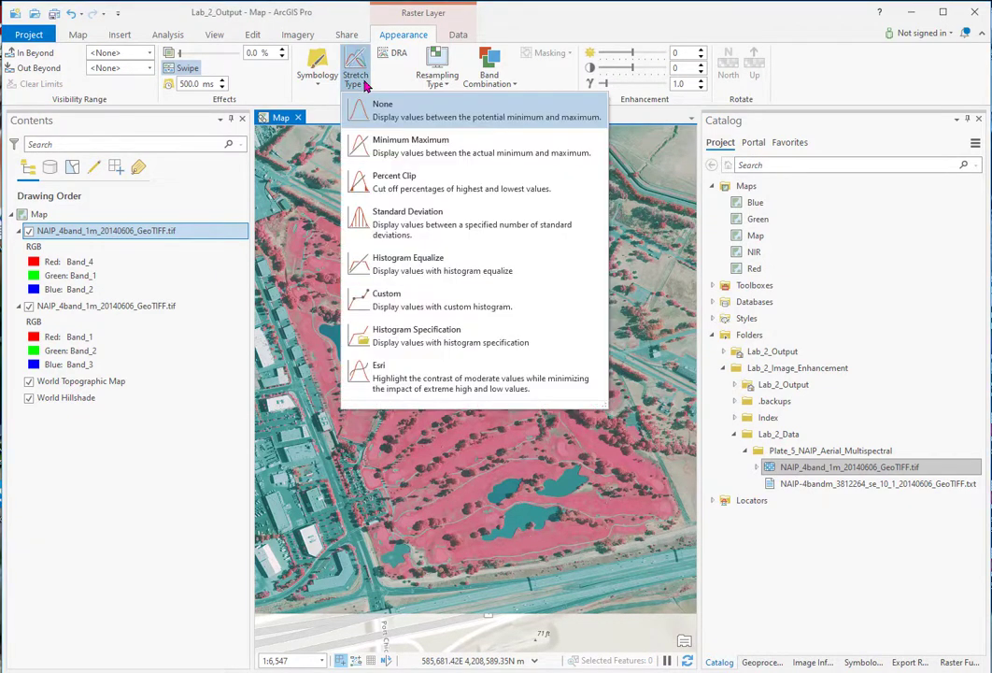
pyautogui.click(380, 106)
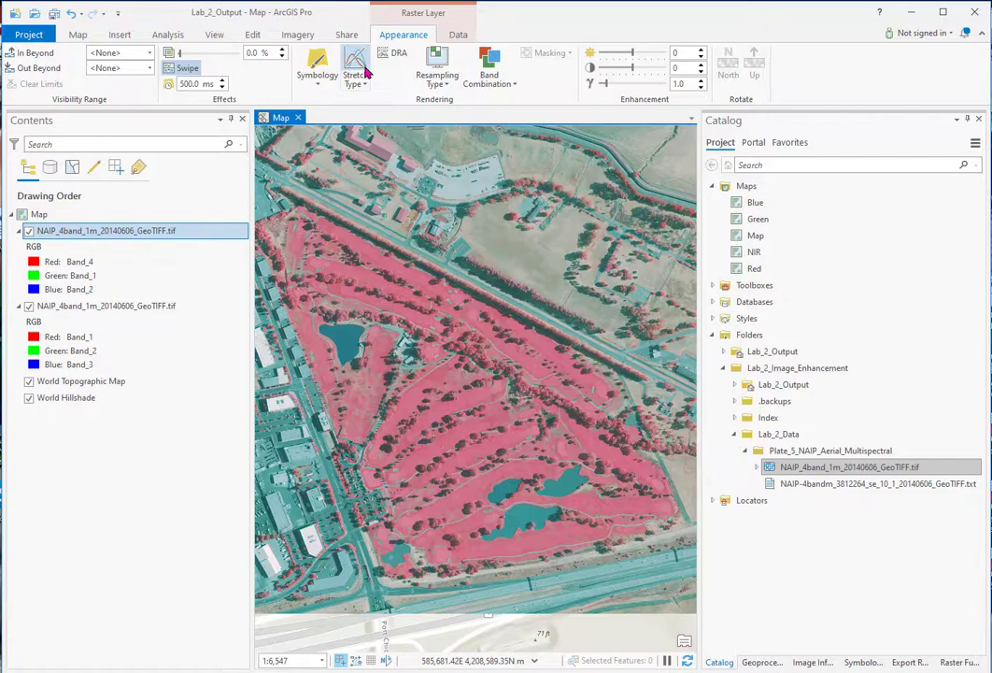
pyautogui.click(363, 82)
pyautogui.click(383, 187)
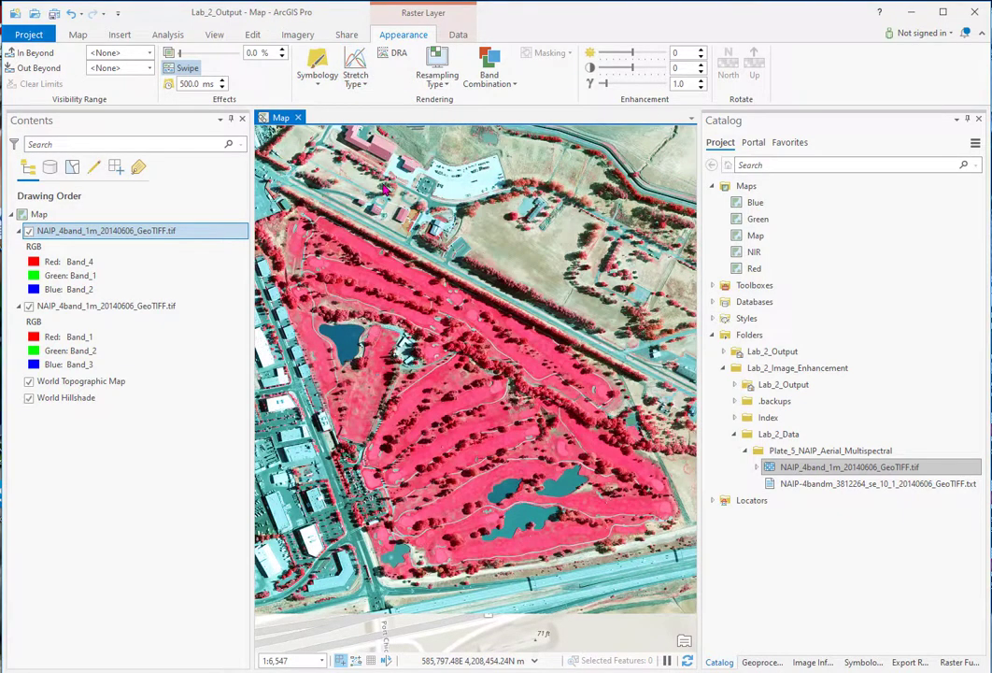
pyautogui.click(29, 306)
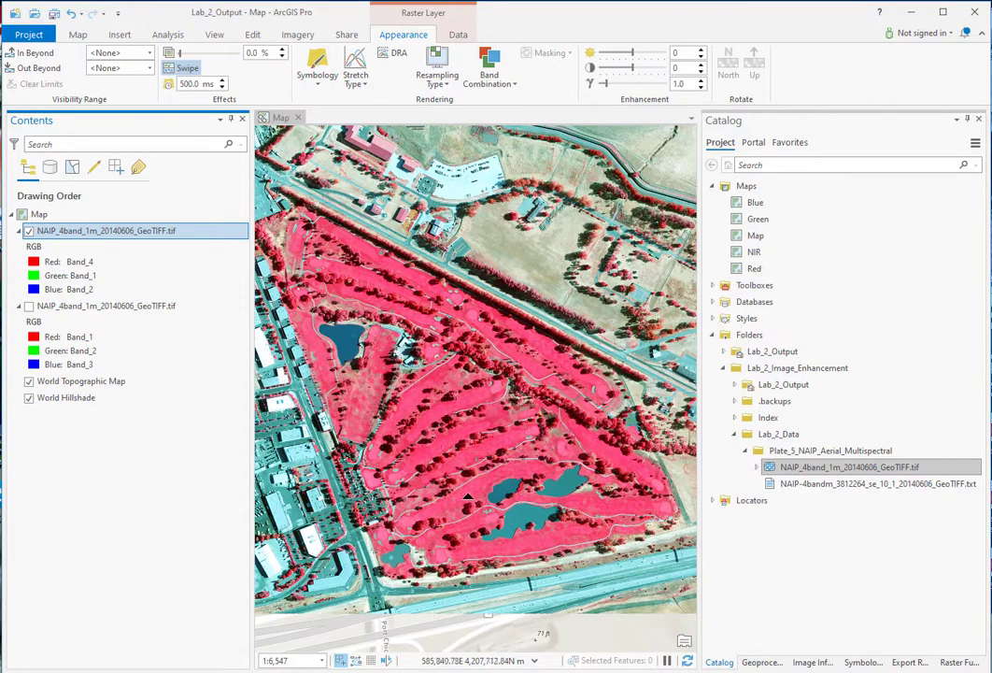
pyautogui.scroll(5, 397, 332)
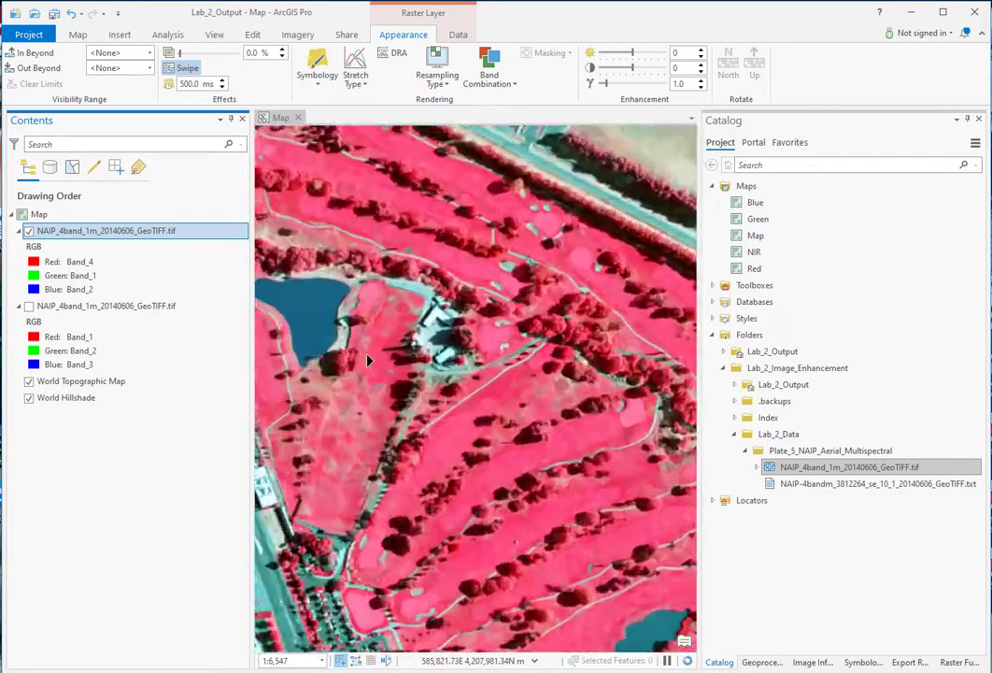
# Step: Compare None, Percent Clip, Standard Deviation, Histogram Equalize and Custom stretches, settling on Percent Clip
pyautogui.click(358, 81)
pyautogui.click(383, 114)
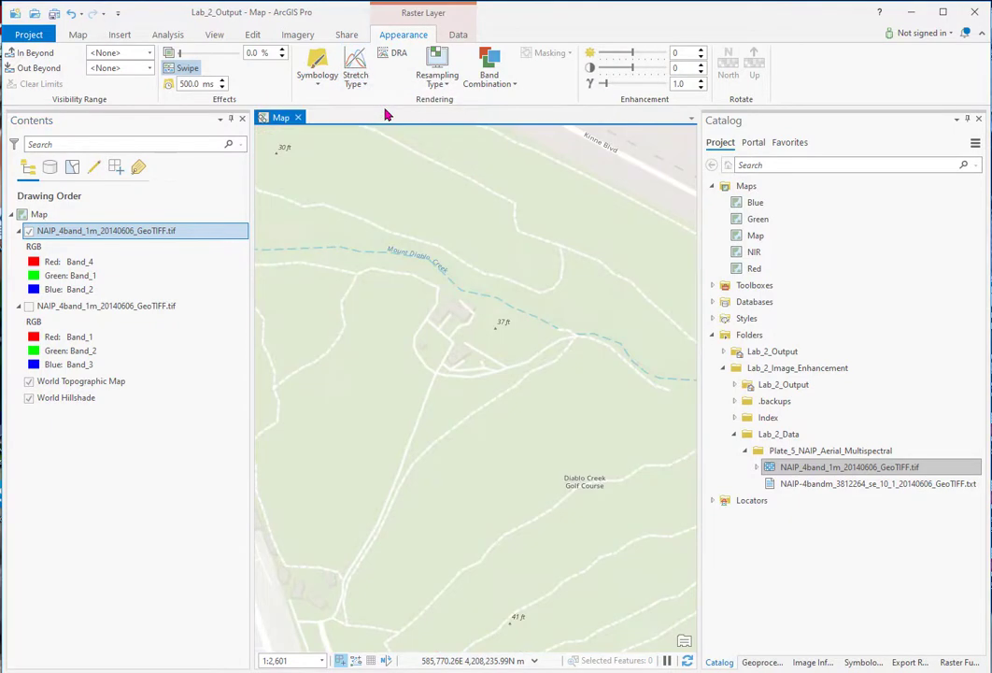
pyautogui.click(356, 75)
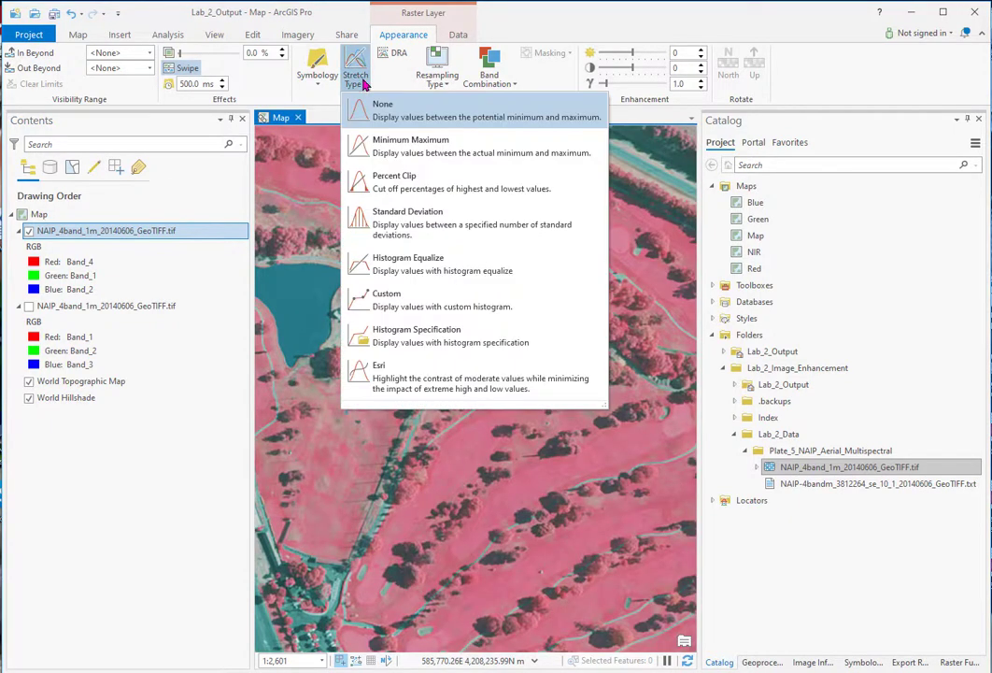
pyautogui.click(387, 177)
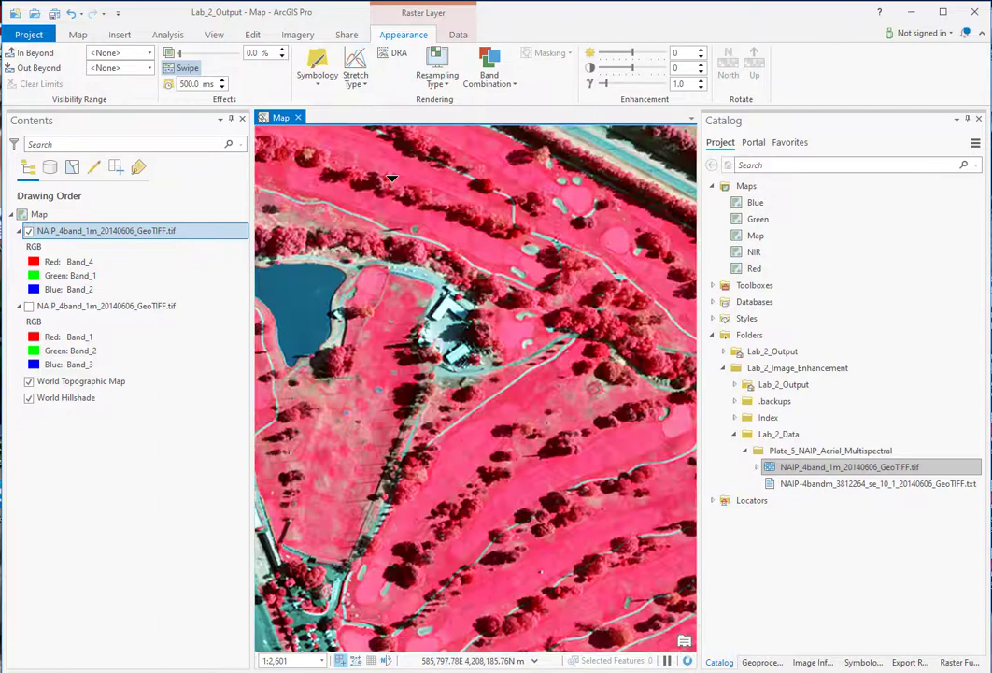
pyautogui.click(362, 83)
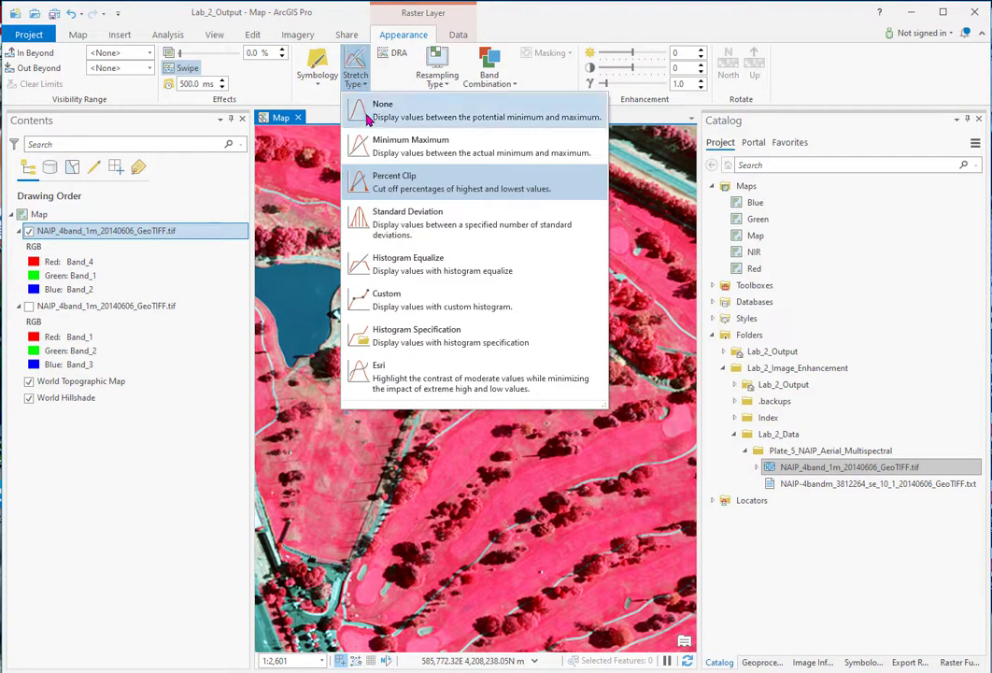
pyautogui.click(395, 221)
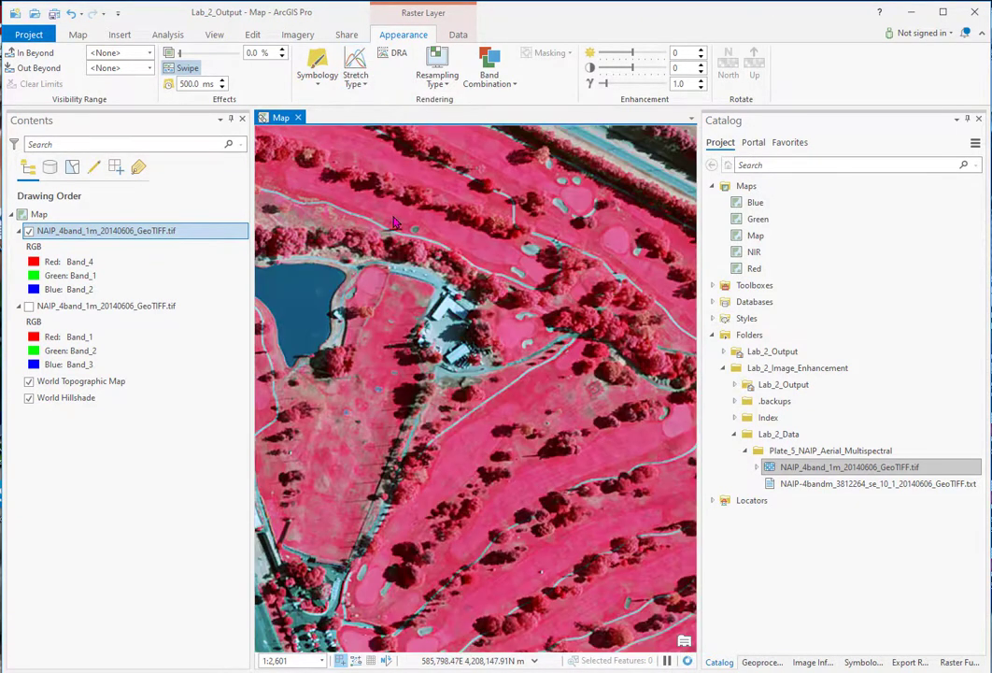
pyautogui.click(360, 84)
pyautogui.click(397, 269)
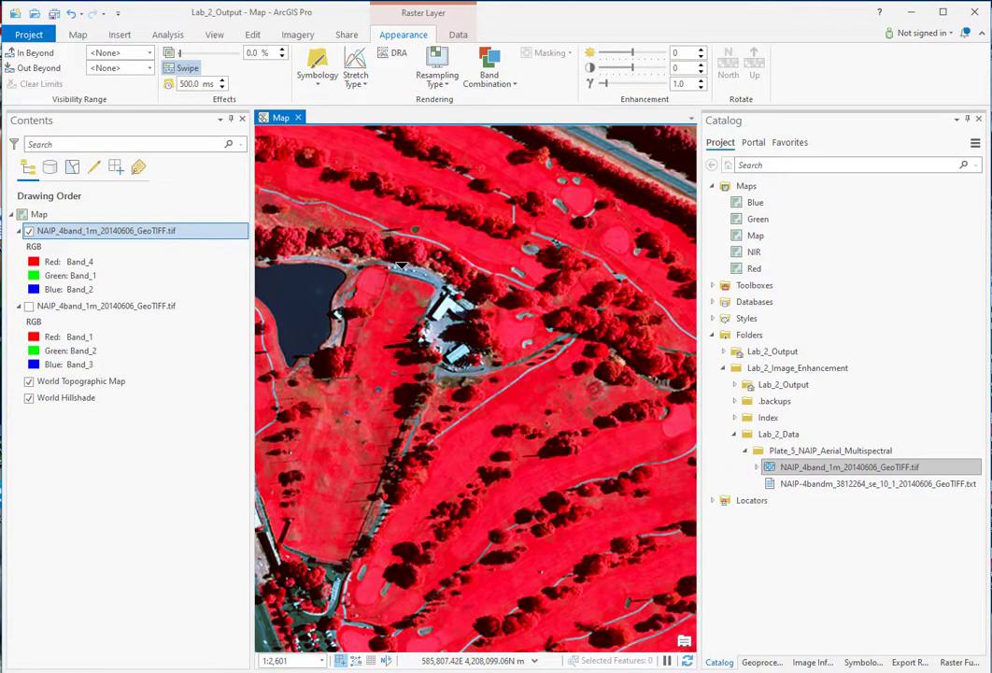
pyautogui.click(359, 88)
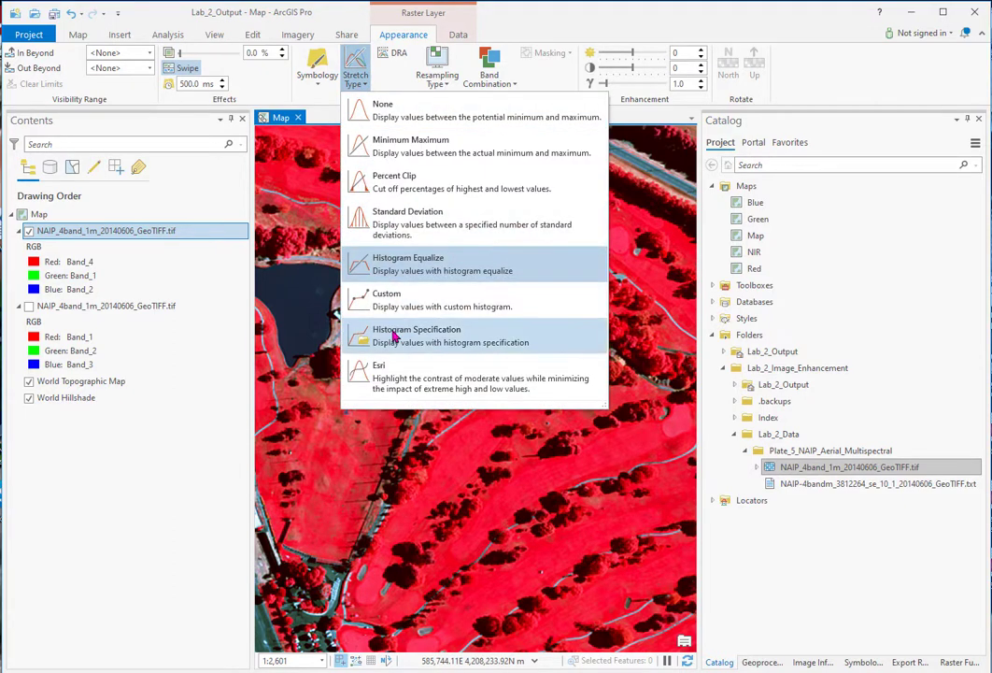
pyautogui.click(385, 297)
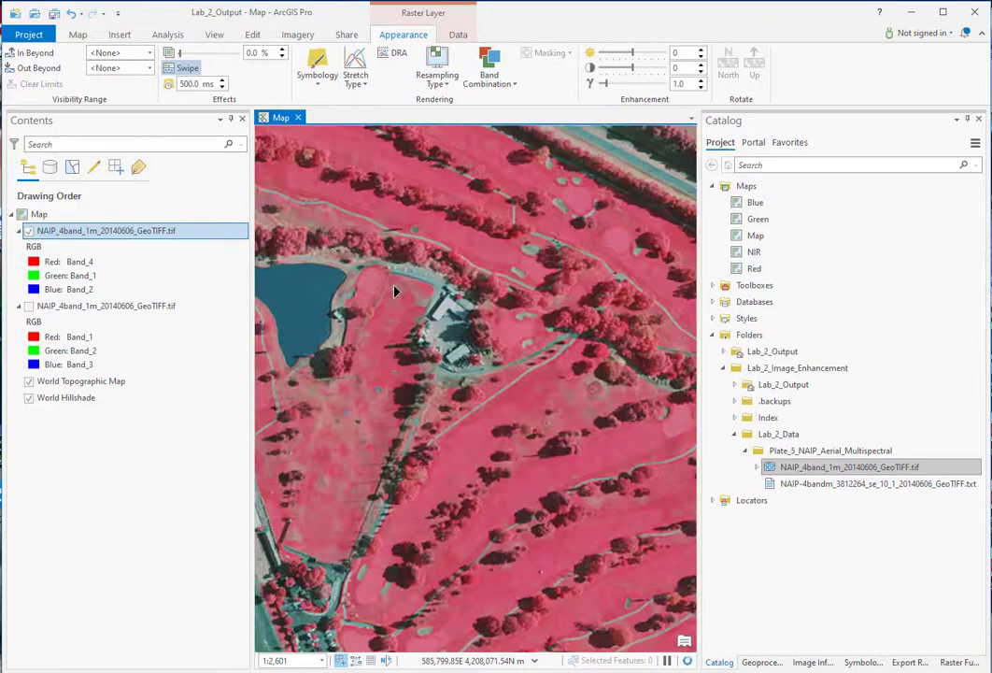
pyautogui.click(356, 78)
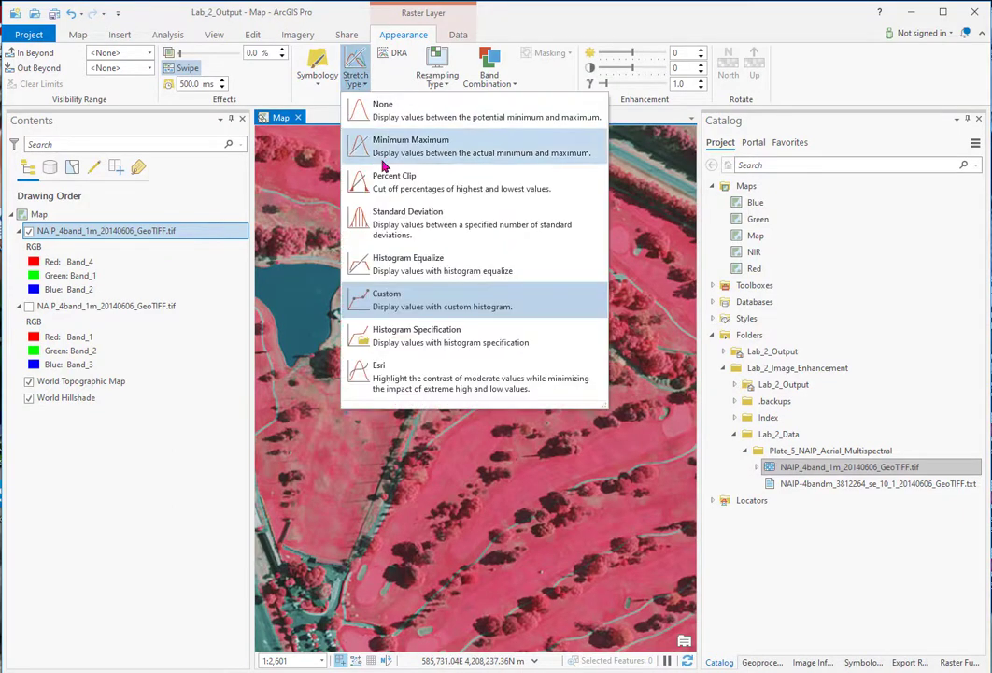
pyautogui.click(390, 182)
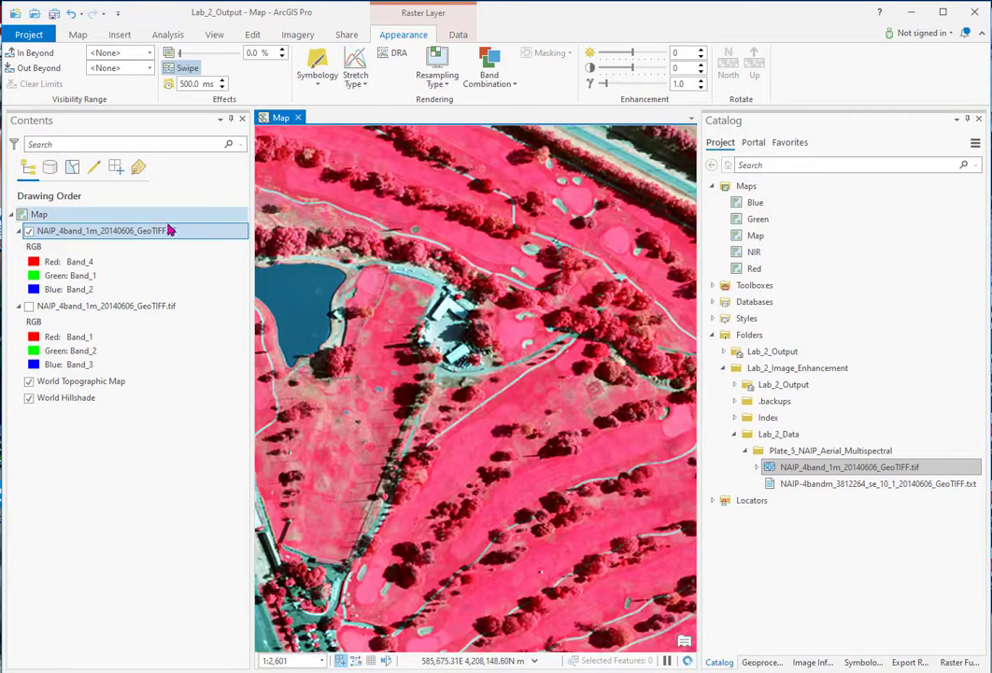
# Step: Zoom to the top NAIP layer's full extent and try adjusting the Layer Gamma slider
pyautogui.rightClick(101, 236)
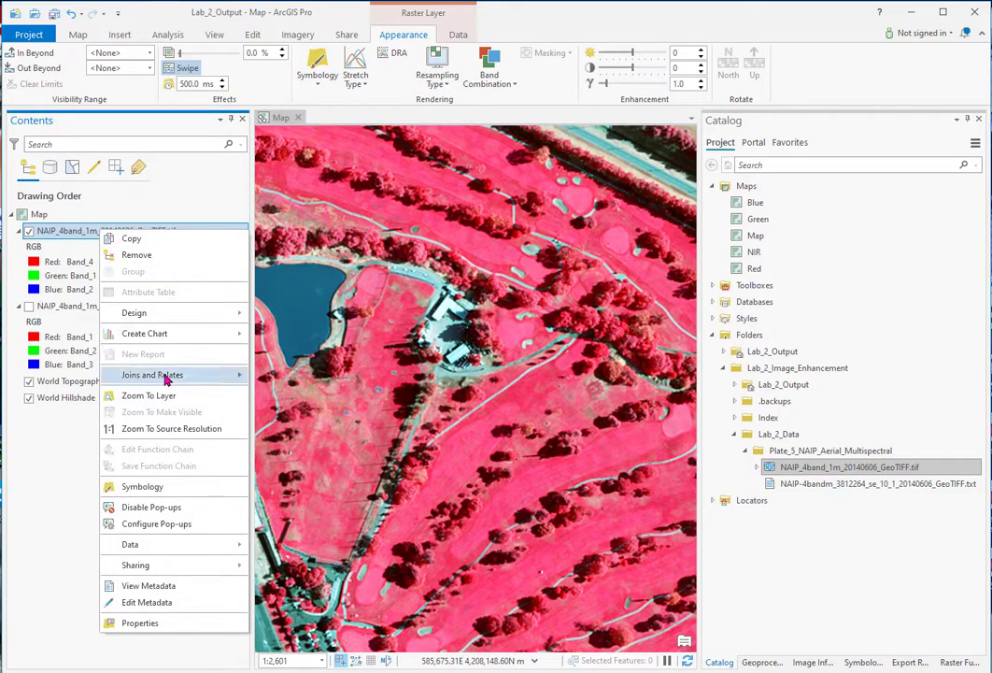
pyautogui.click(171, 402)
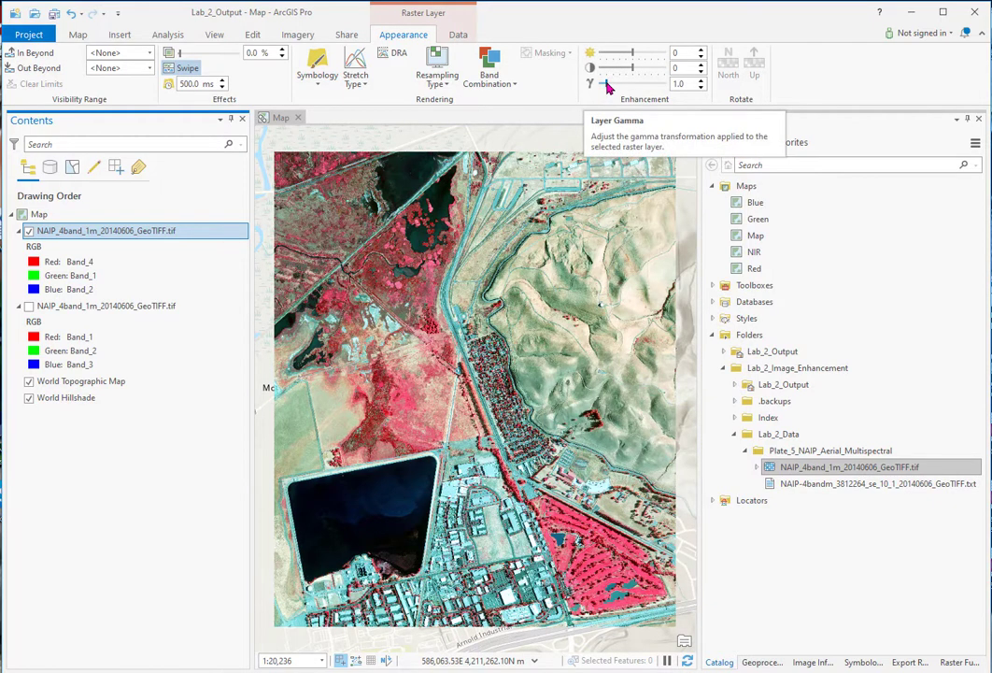
pyautogui.moveTo(607, 85)
pyautogui.mouseDown()
pyautogui.moveTo(619, 92)
pyautogui.moveTo(593, 84)
pyautogui.moveTo(622, 94)
pyautogui.moveTo(608, 93)
pyautogui.mouseUp()
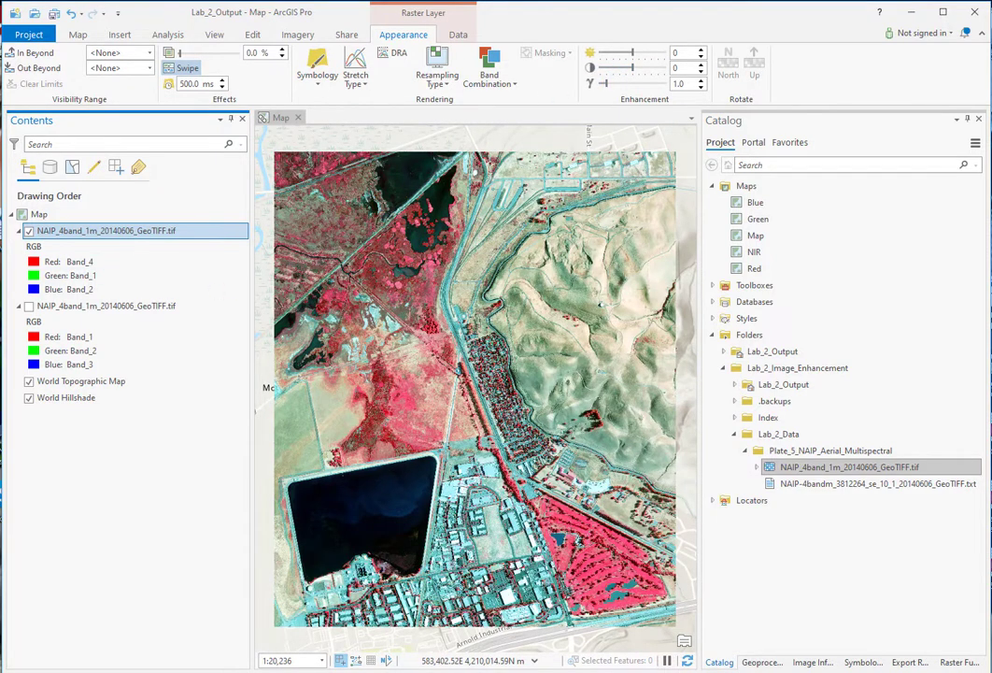
# Step: Open the top NAIP layer's Symbology pane and set Stretch type to Percent Clip (Min 2, Max 2)
pyautogui.click(356, 74)
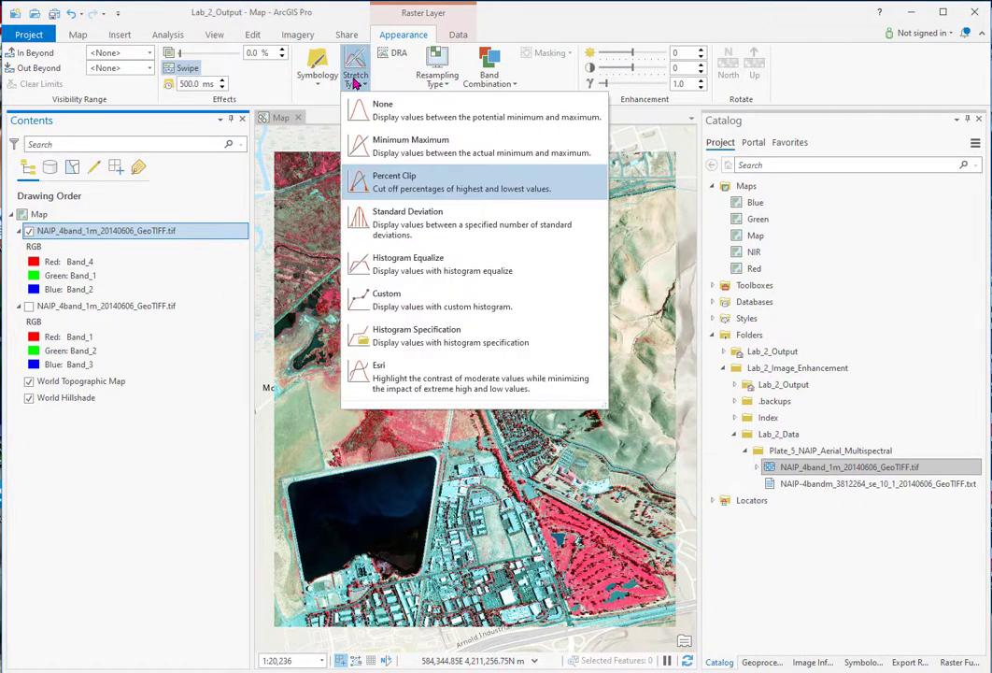
pyautogui.click(372, 108)
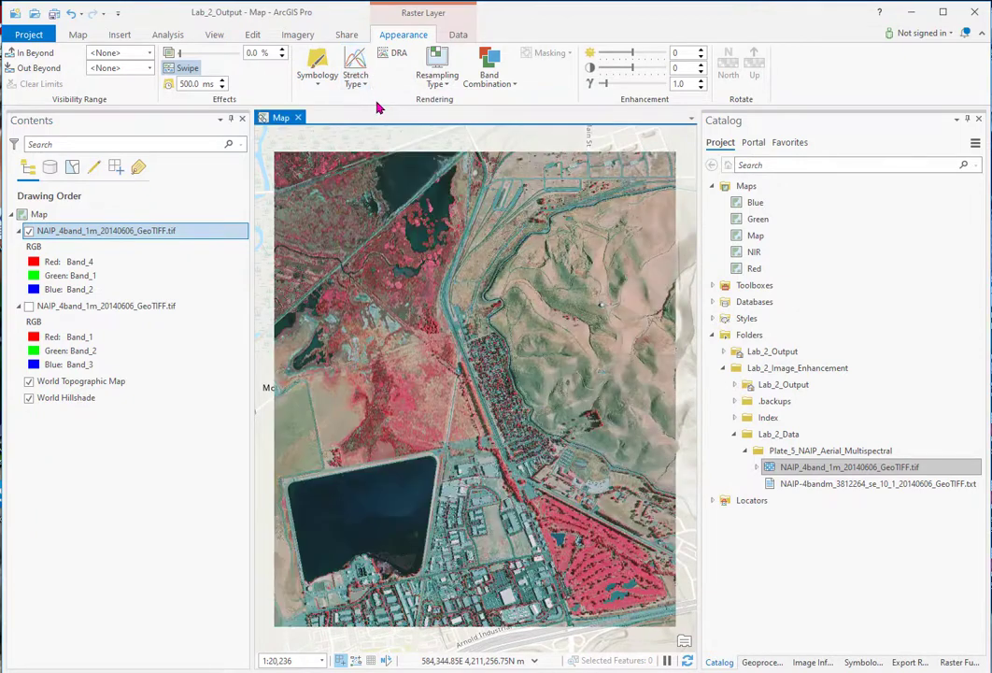
pyautogui.rightClick(127, 231)
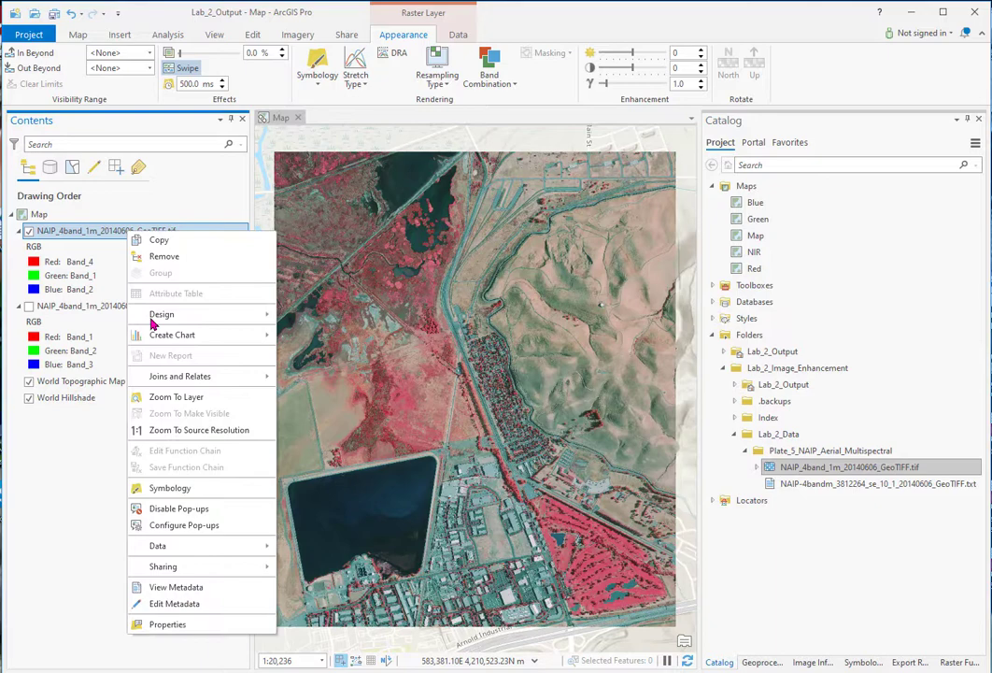
pyautogui.click(170, 488)
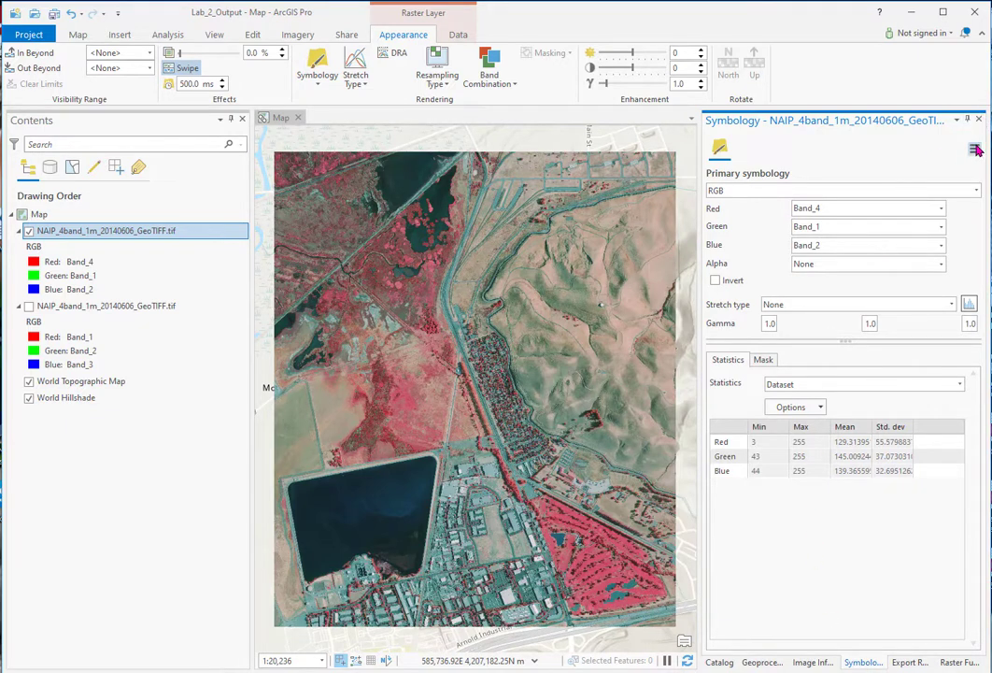
pyautogui.click(956, 120)
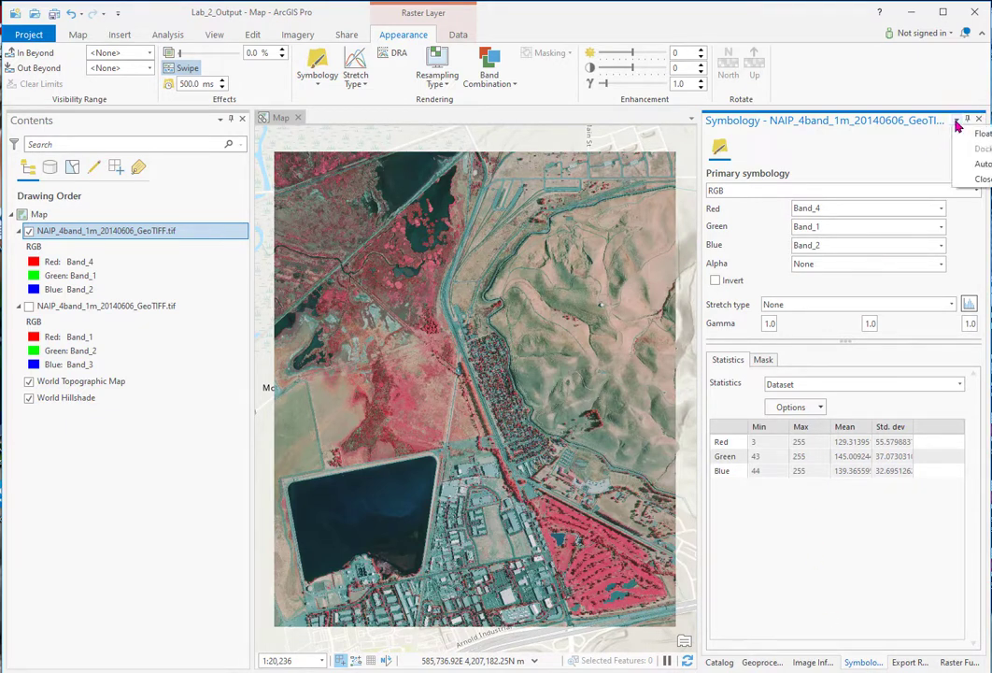
pyautogui.click(904, 167)
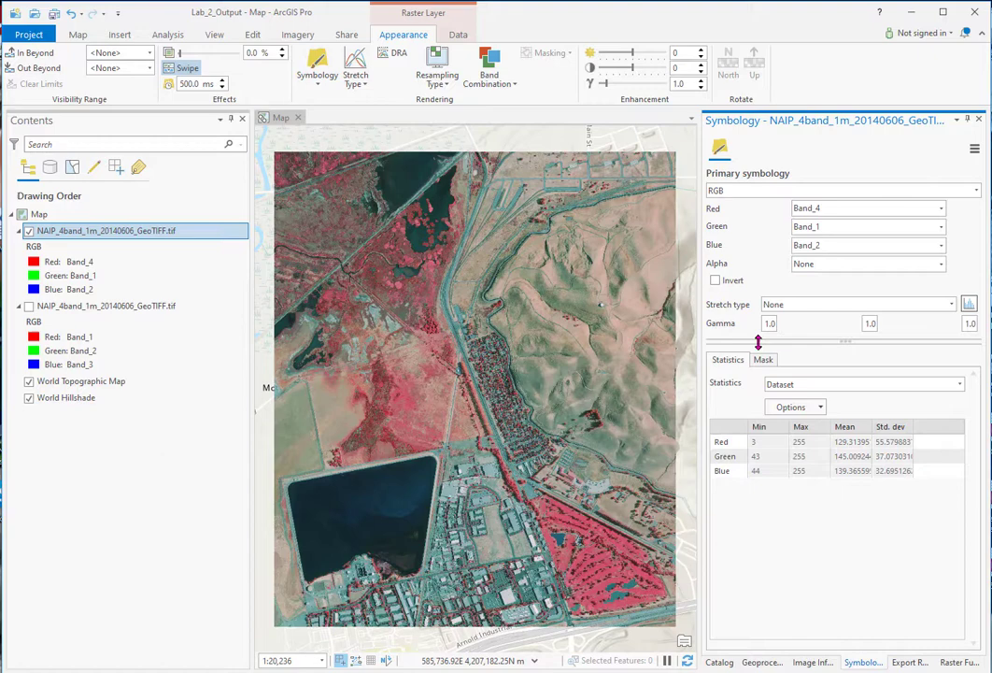
pyautogui.click(951, 305)
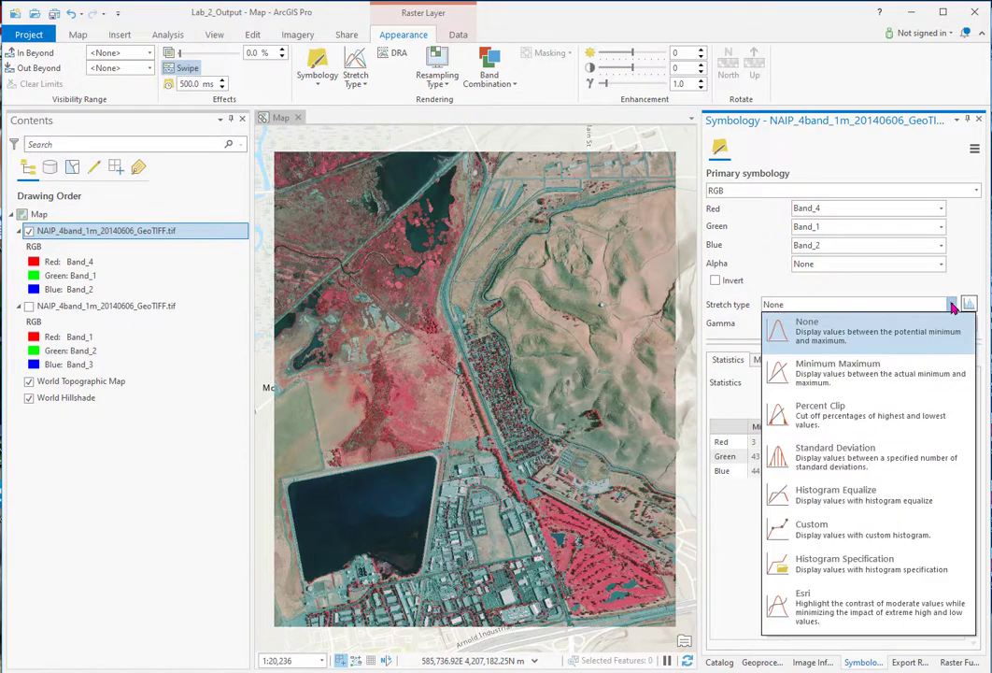
pyautogui.click(860, 411)
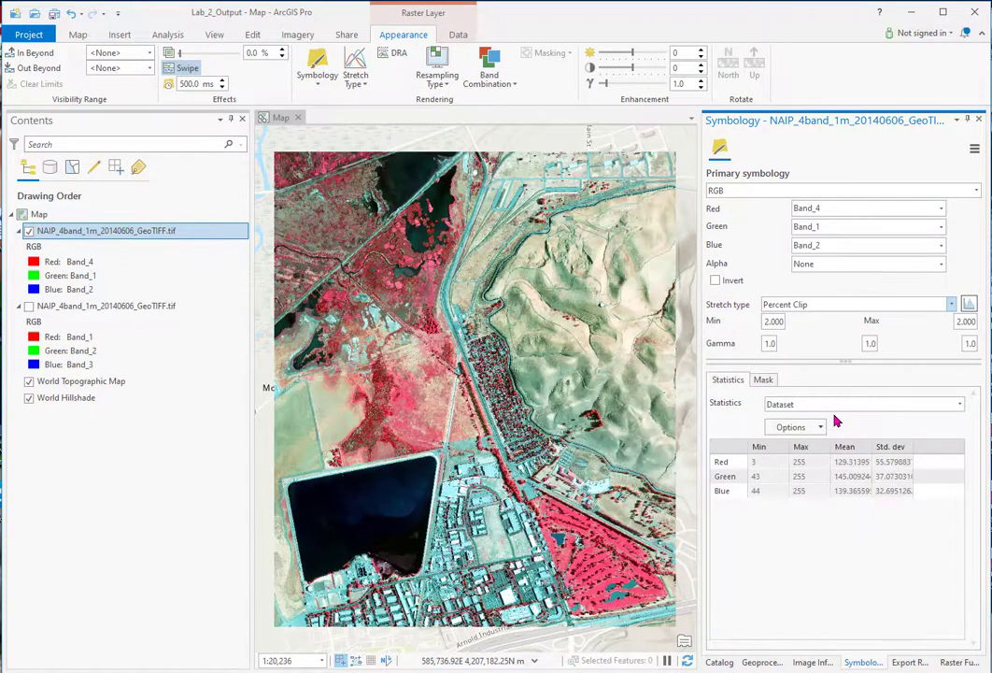
# Step: Set red stretch to 48–185 and green to 100–176 in the histograms, trying then resetting blue
pyautogui.click(968, 308)
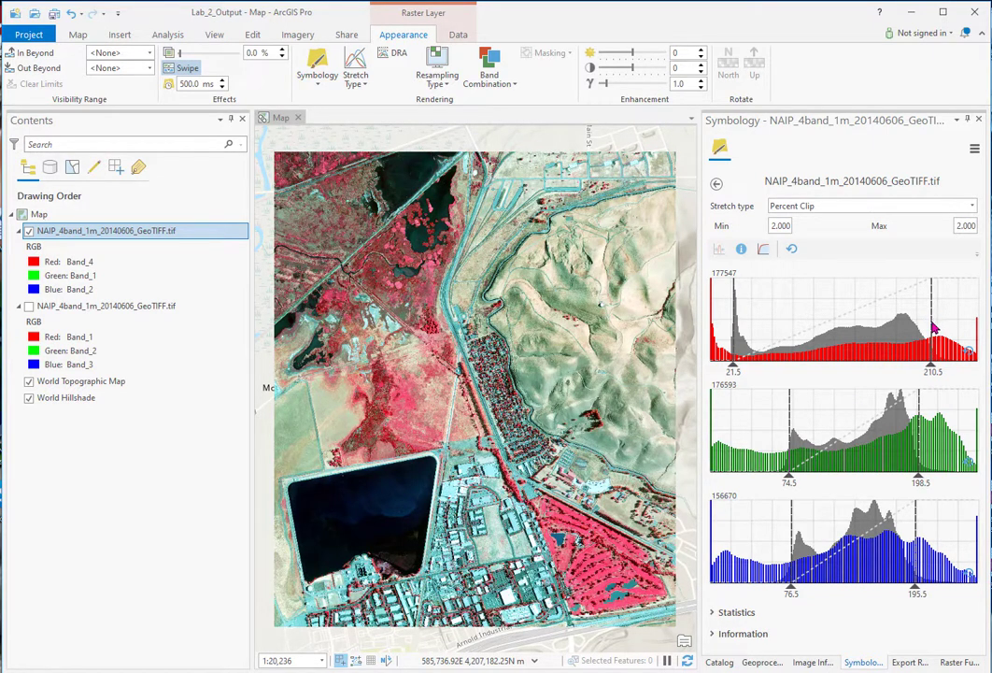
pyautogui.moveTo(934, 327); pyautogui.dragTo(904, 323)
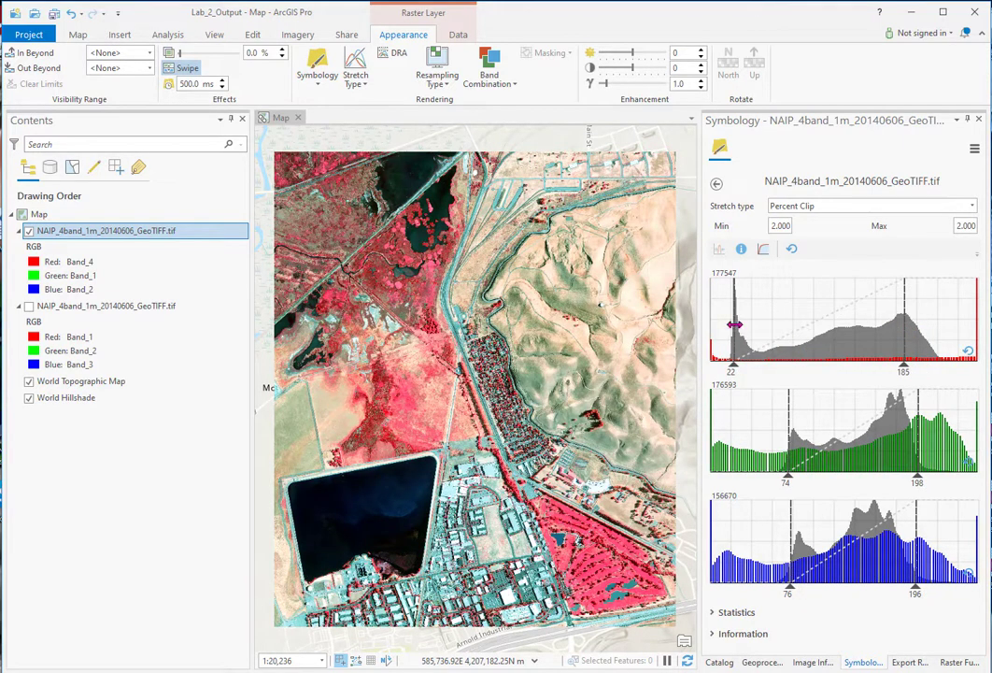
pyautogui.moveTo(734, 324); pyautogui.dragTo(759, 328)
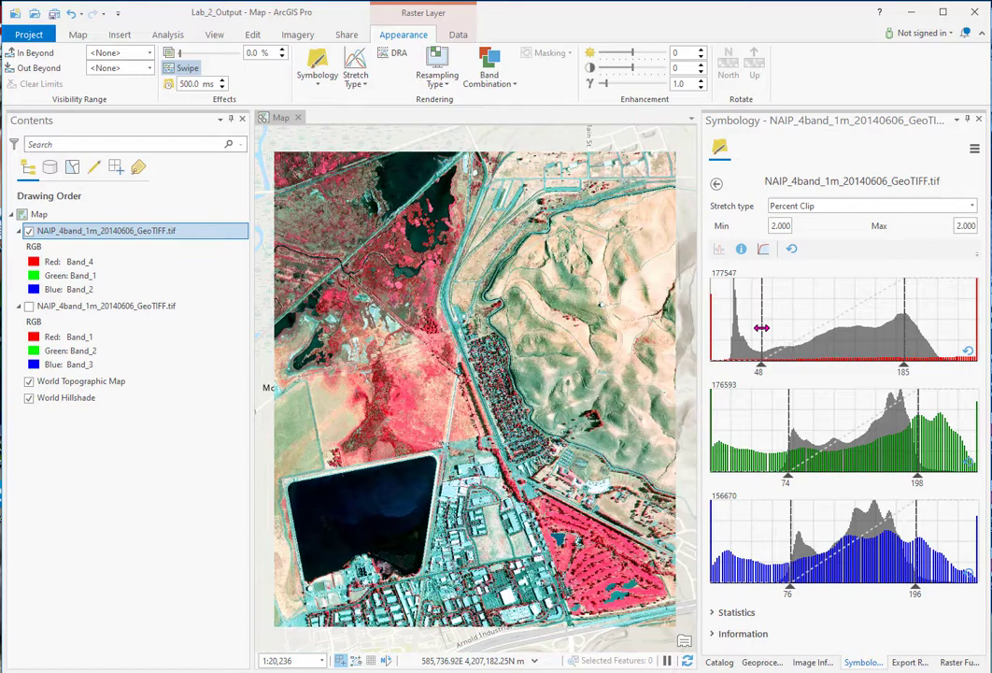
pyautogui.click(920, 450)
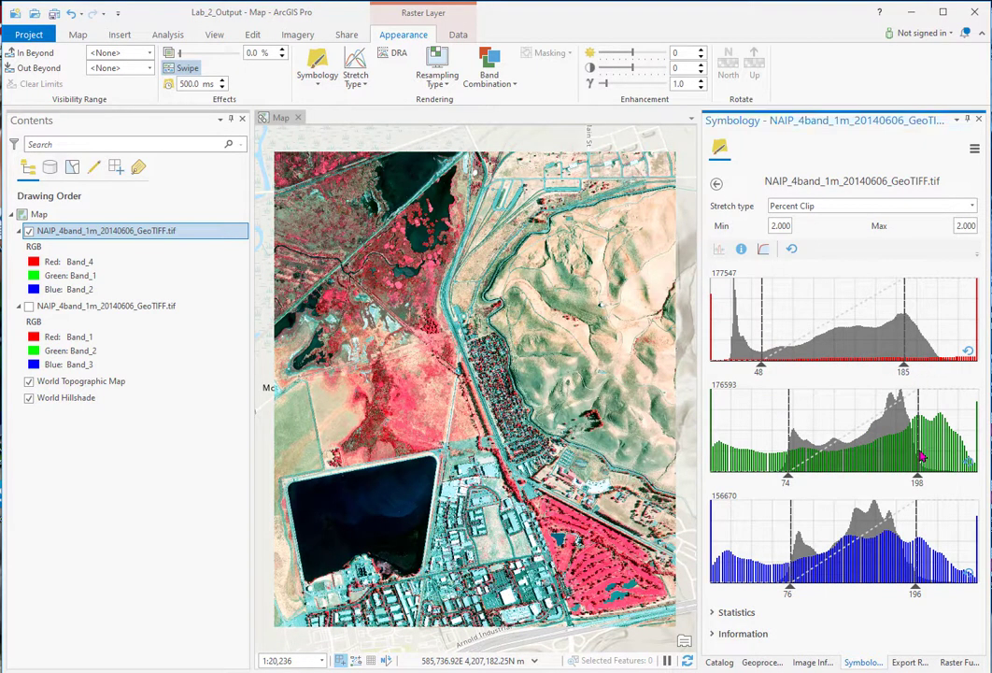
pyautogui.moveTo(920, 450); pyautogui.dragTo(895, 448)
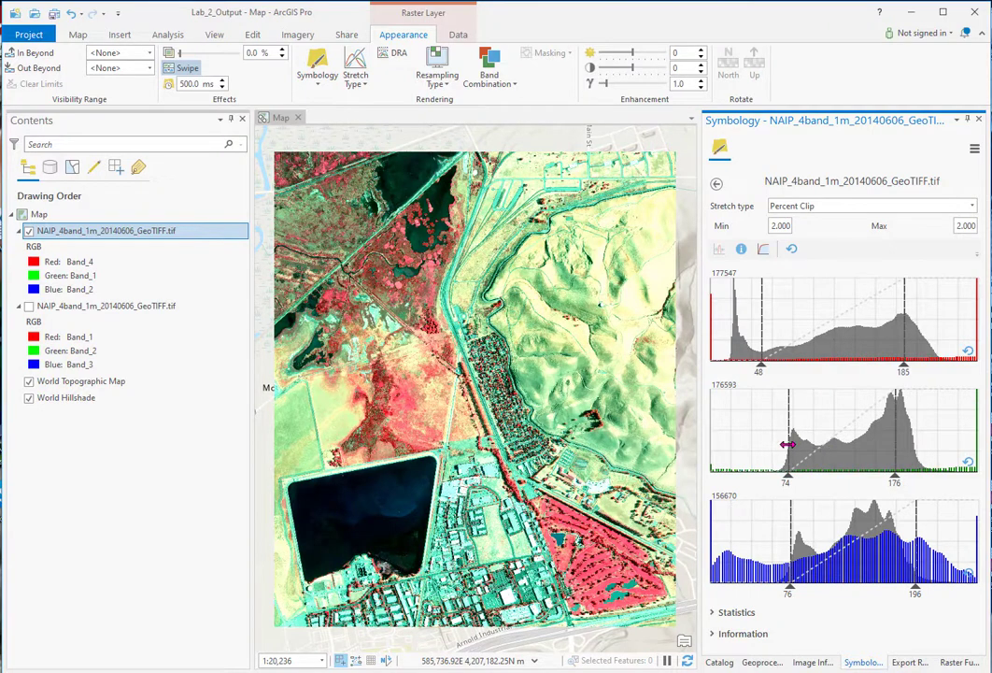
pyautogui.moveTo(788, 443); pyautogui.dragTo(814, 443)
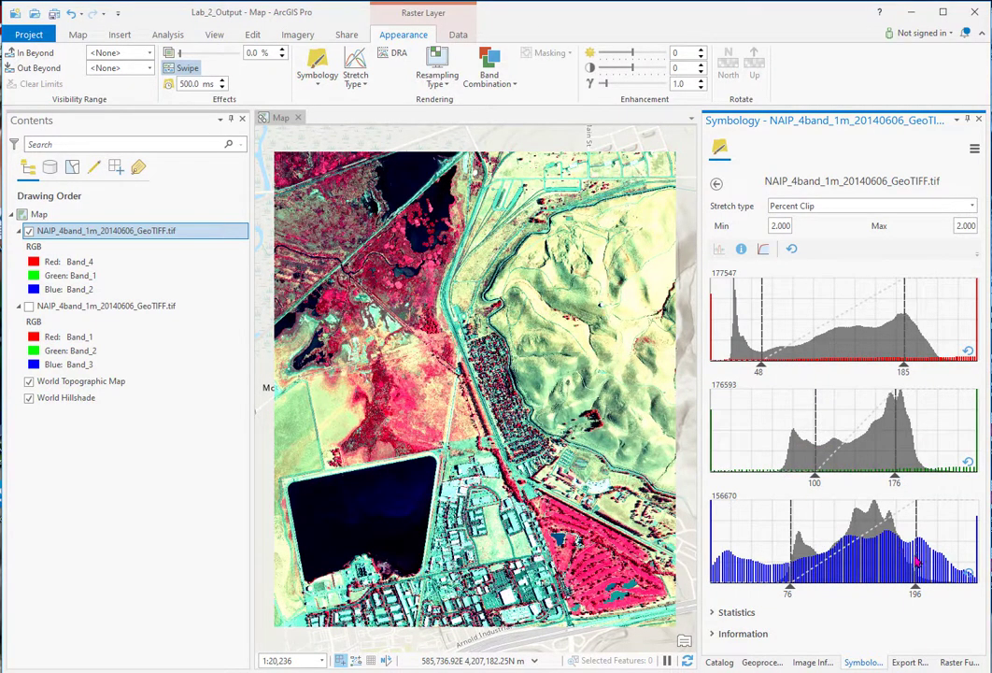
pyautogui.moveTo(917, 554); pyautogui.dragTo(884, 552)
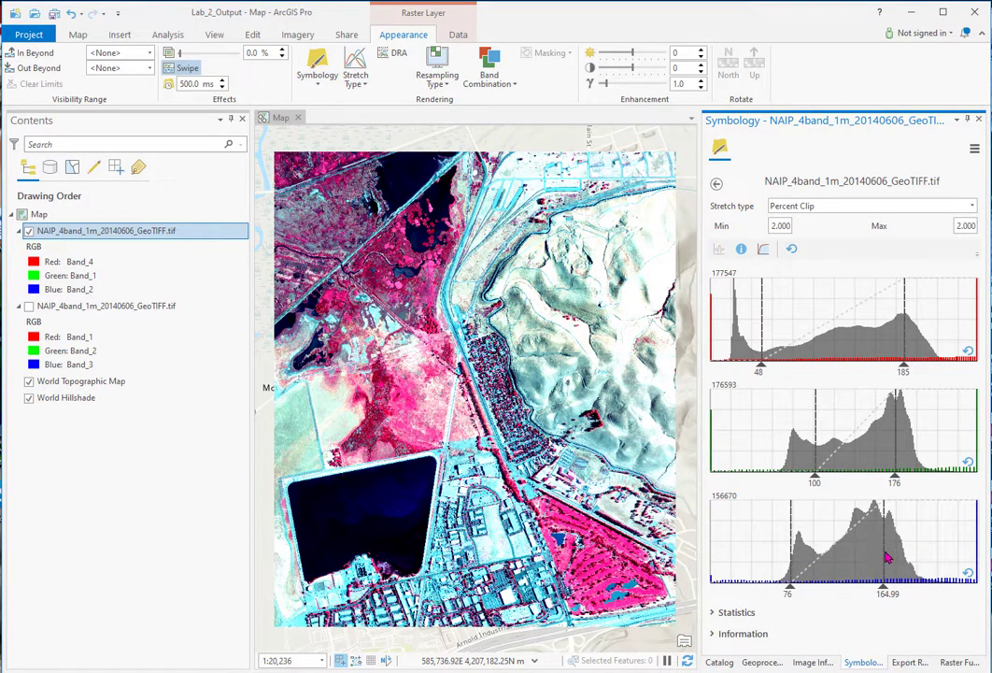
pyautogui.click(968, 573)
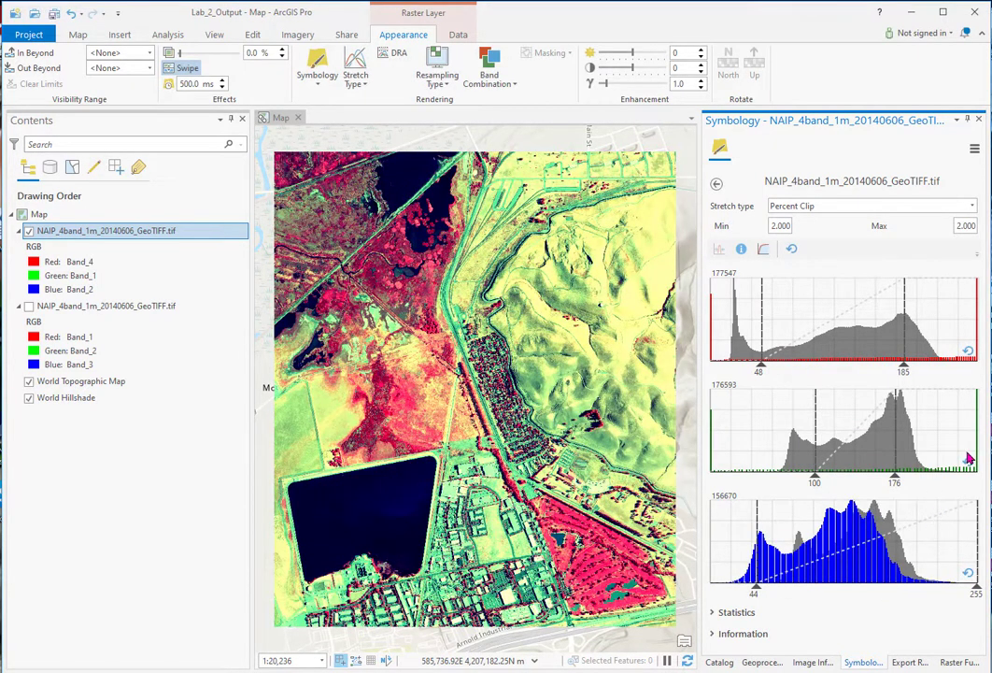
pyautogui.click(717, 185)
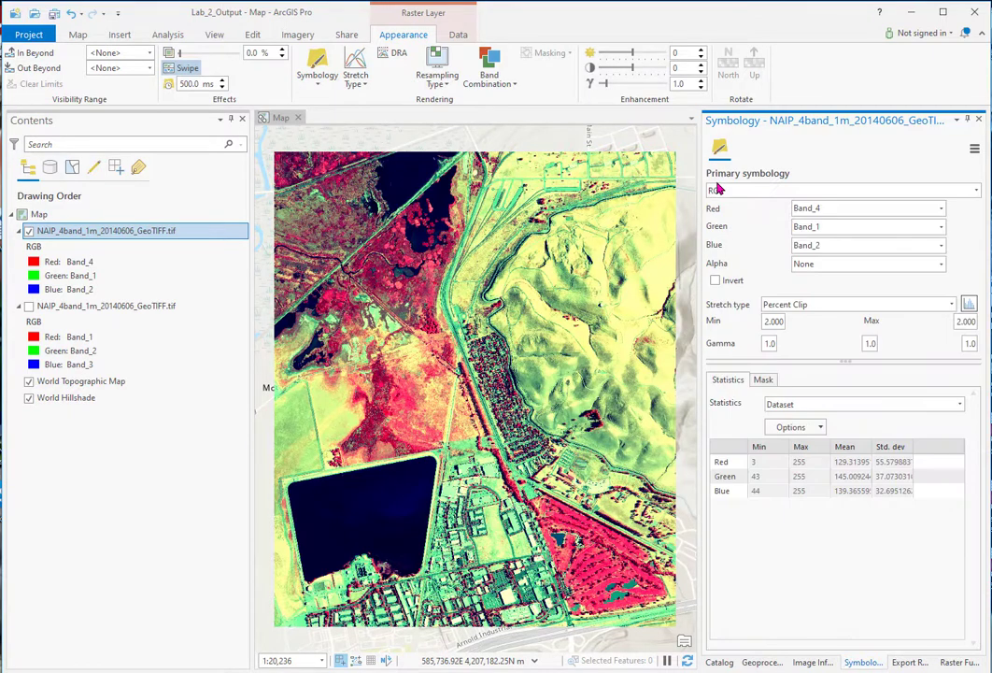
# Step: Clear the stretch, switch symbology to Stretch and back to RGB, and reapply Percent Clip
pyautogui.click(951, 305)
pyautogui.click(853, 325)
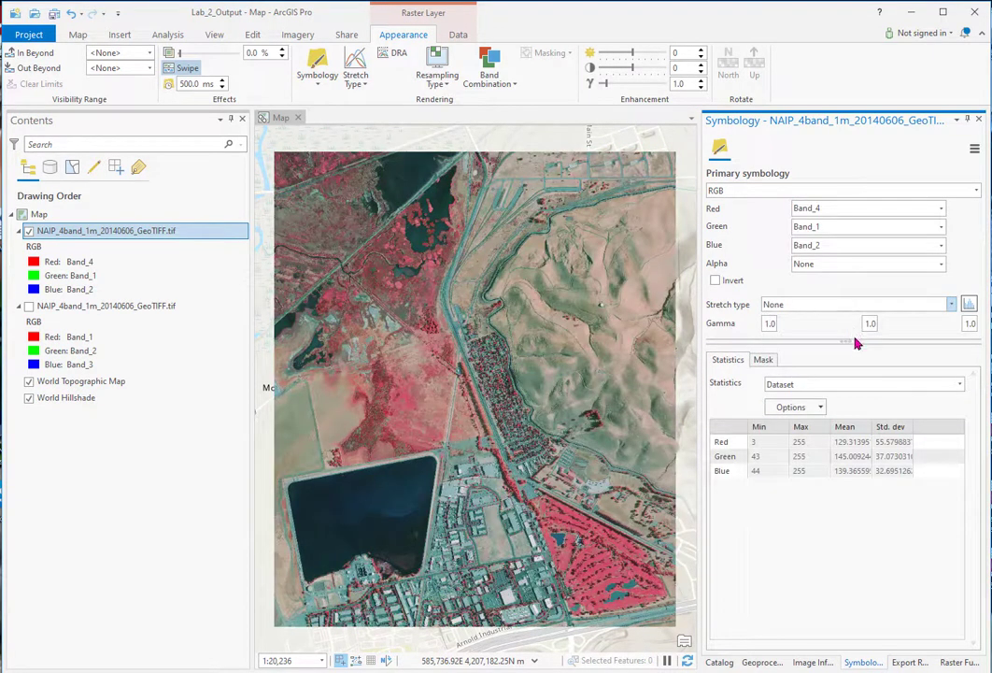
pyautogui.click(976, 190)
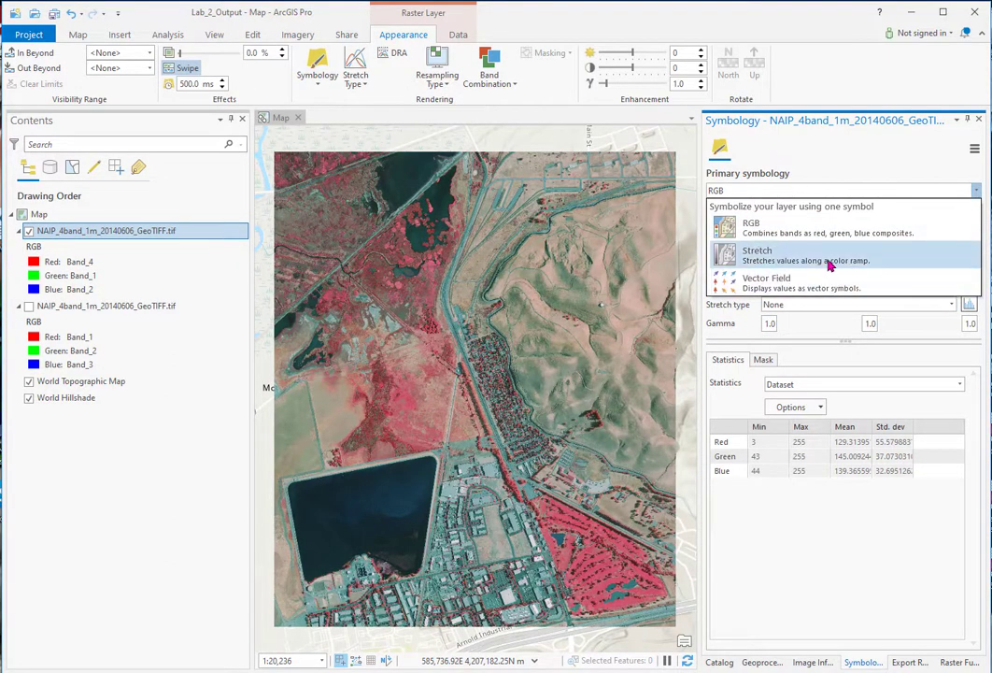
pyautogui.click(764, 255)
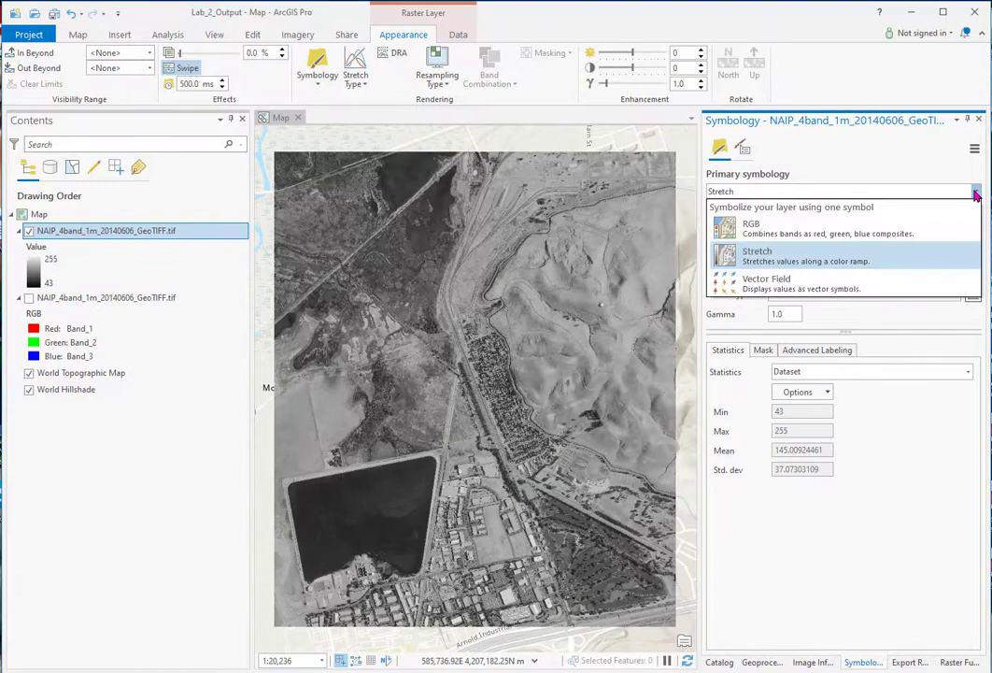
pyautogui.click(768, 229)
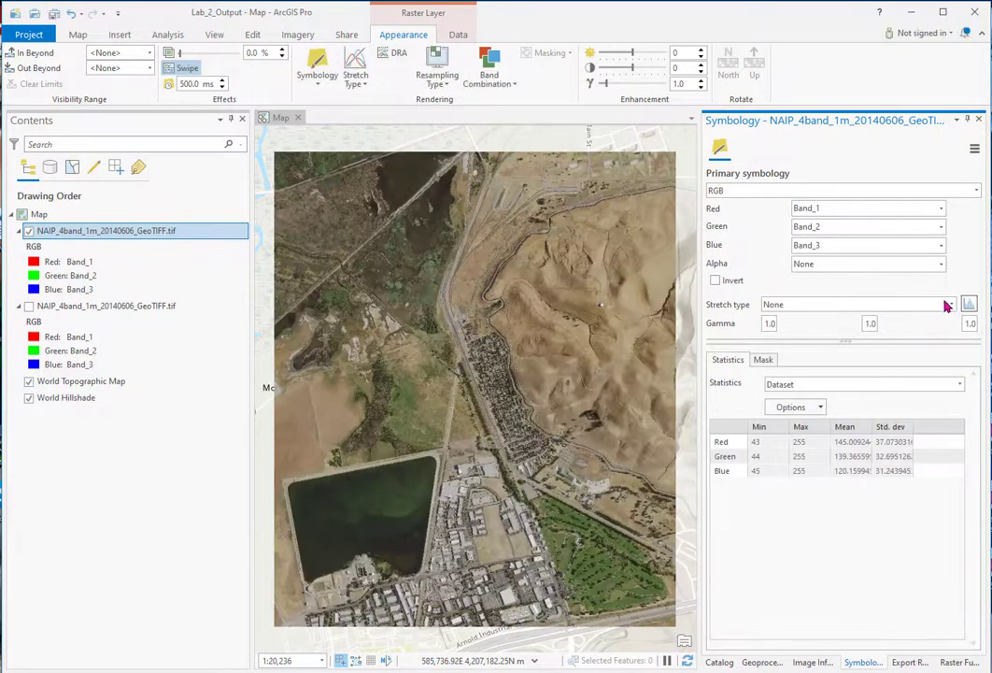
pyautogui.click(948, 305)
pyautogui.click(846, 417)
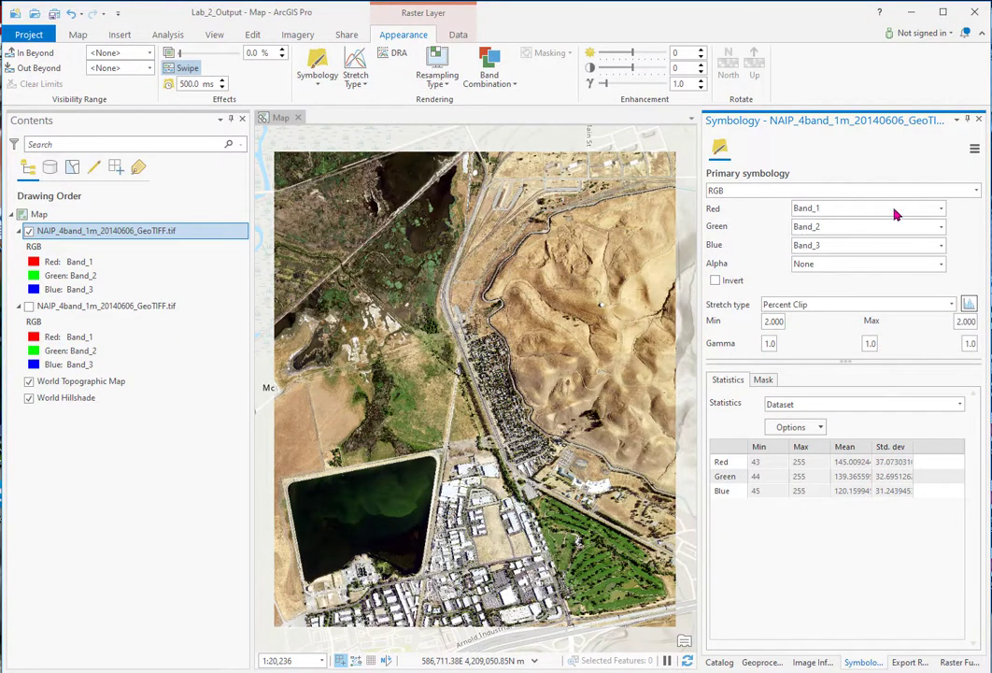
# Step: Assign Band_4, Band_1 and Band_2 to the red, green and blue channels
pyautogui.click(940, 208)
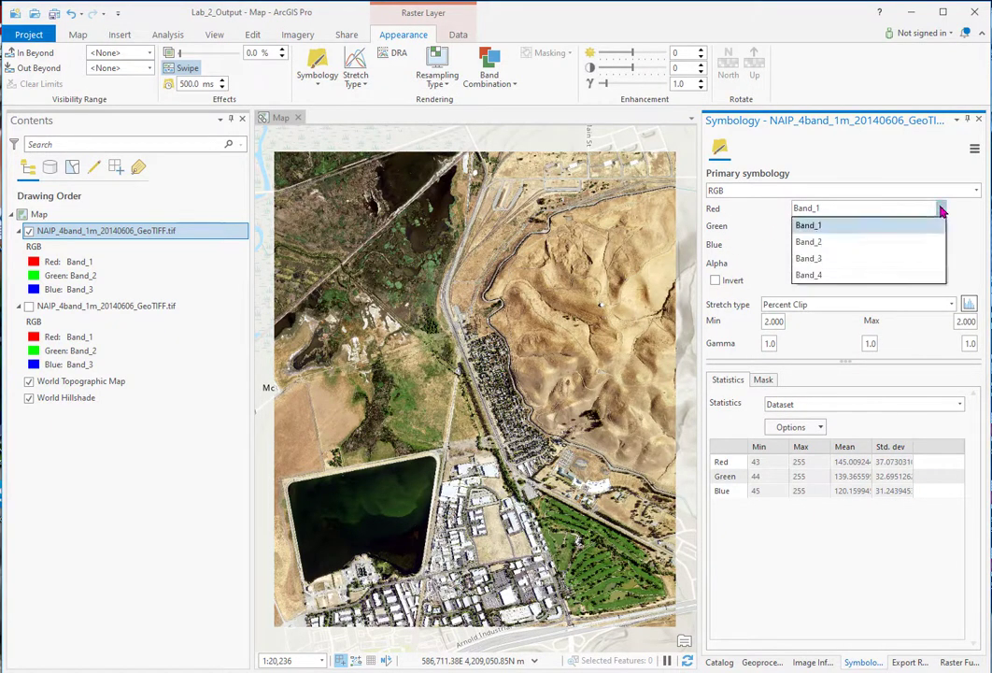
pyautogui.click(848, 276)
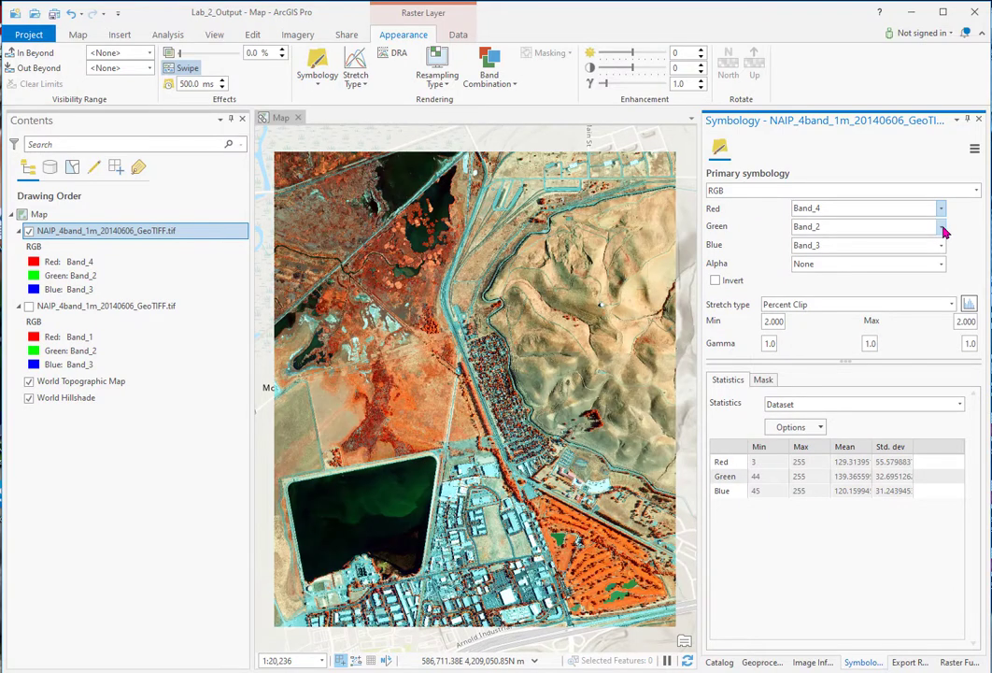
pyautogui.click(941, 227)
pyautogui.click(866, 245)
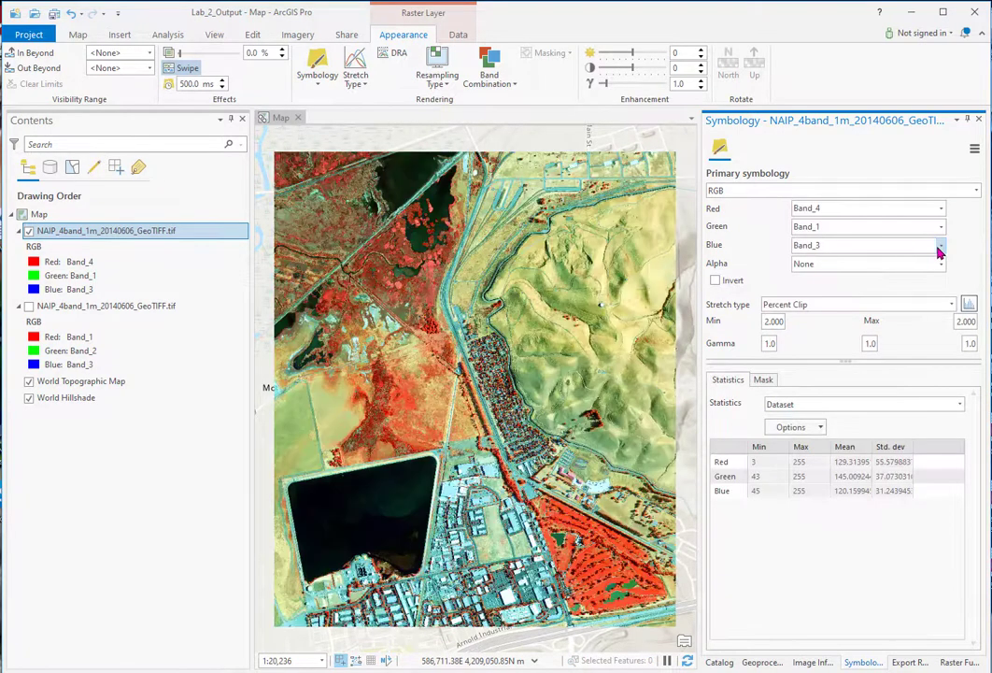
pyautogui.click(940, 245)
pyautogui.click(841, 281)
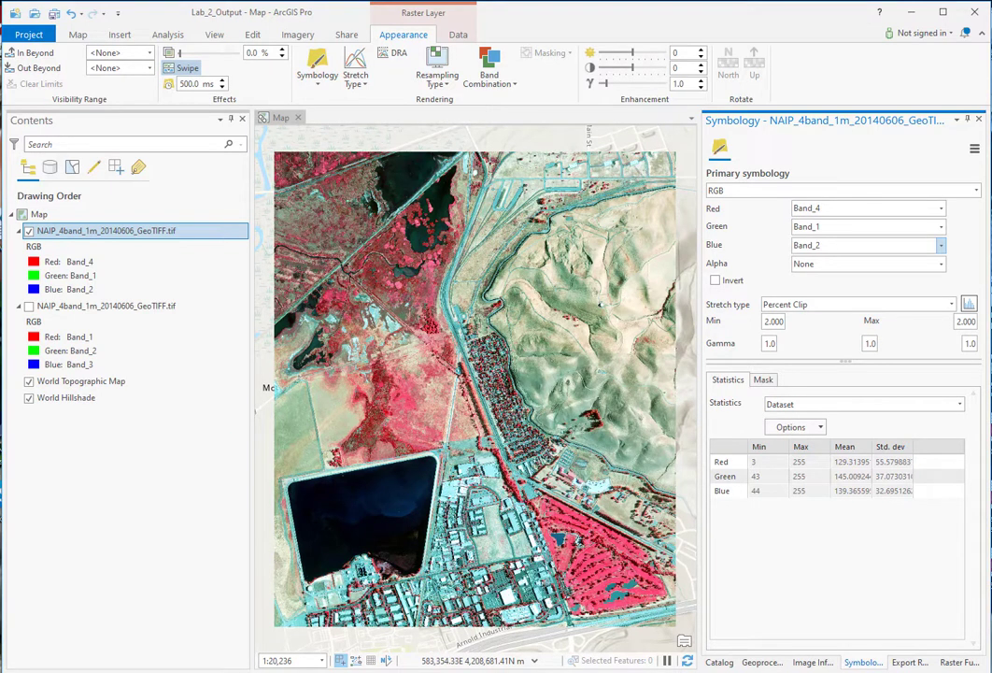
# Step: Export the NAIP layer as TIFF raster CIR_2.tif with Use Renderer checked
pyautogui.rightClick(116, 234)
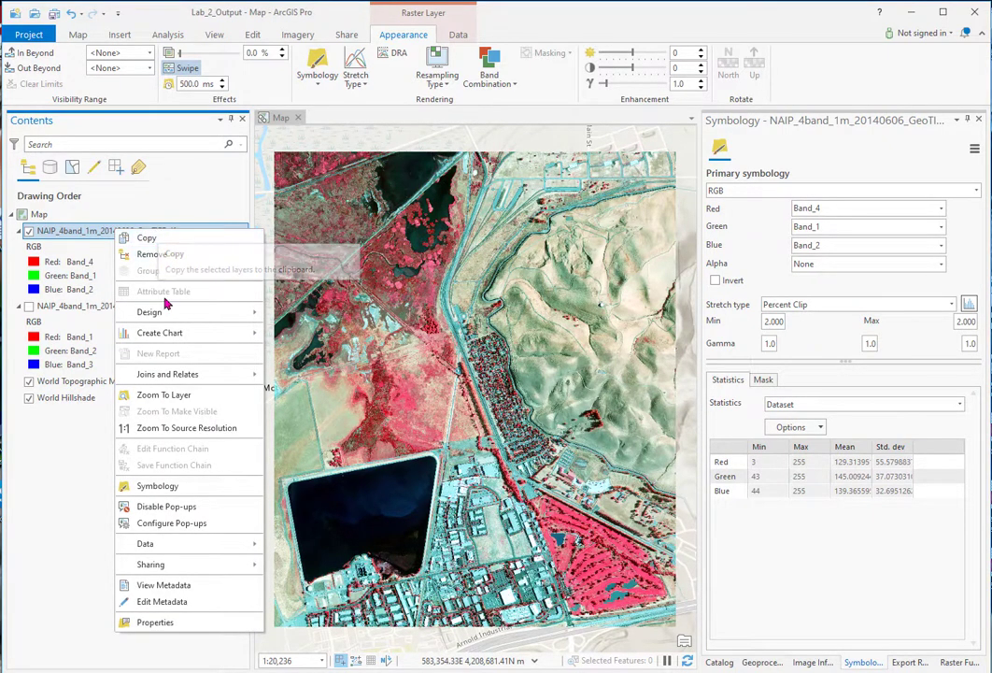
pyautogui.moveTo(147, 550)
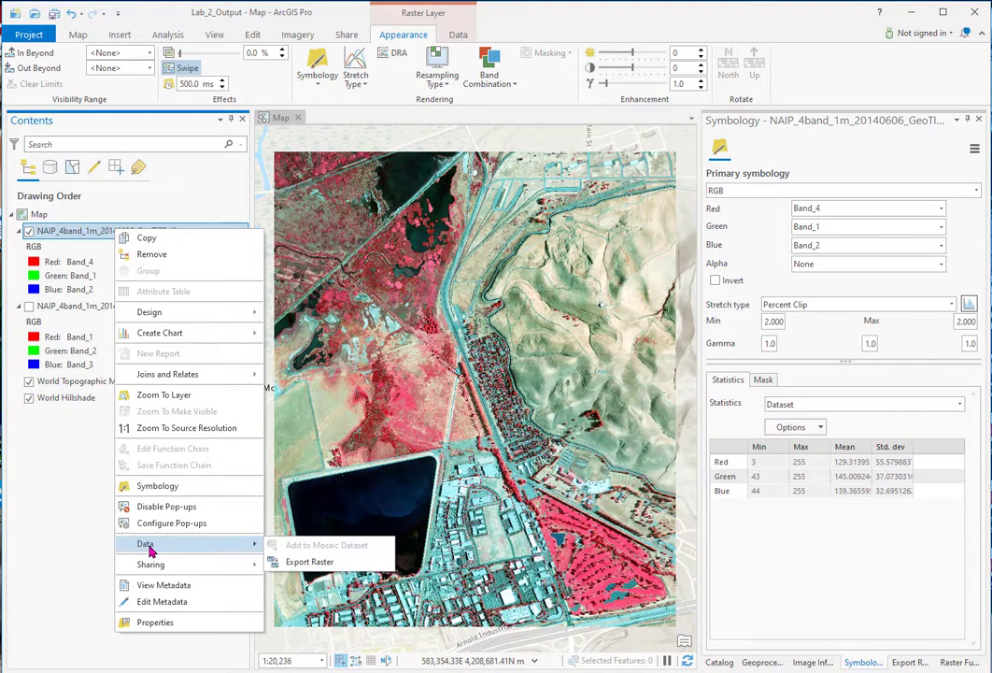
pyautogui.click(309, 562)
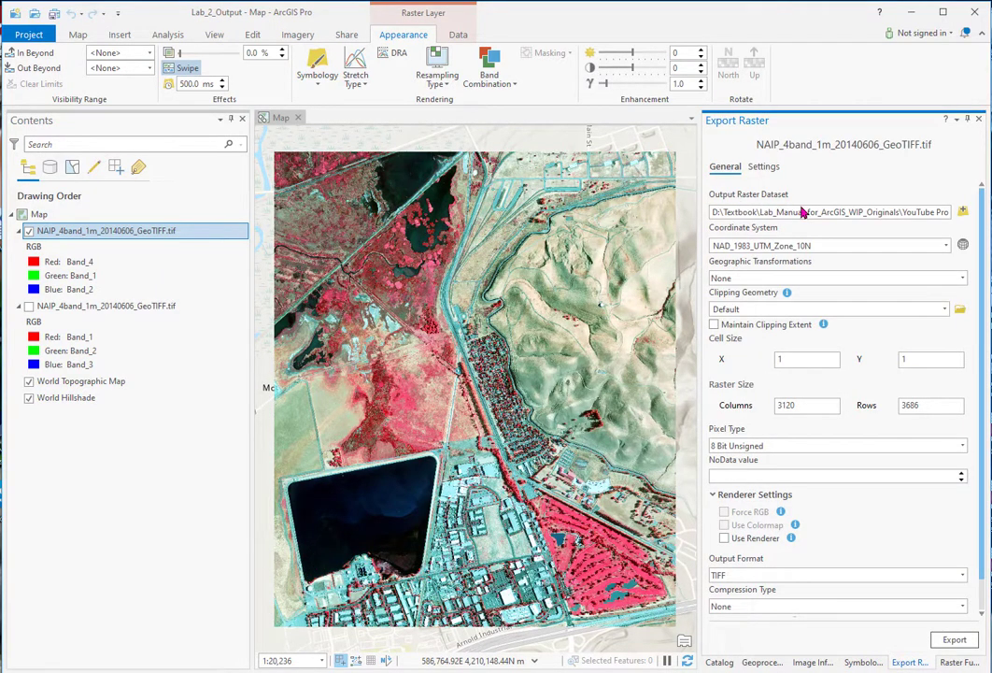
pyautogui.click(911, 211)
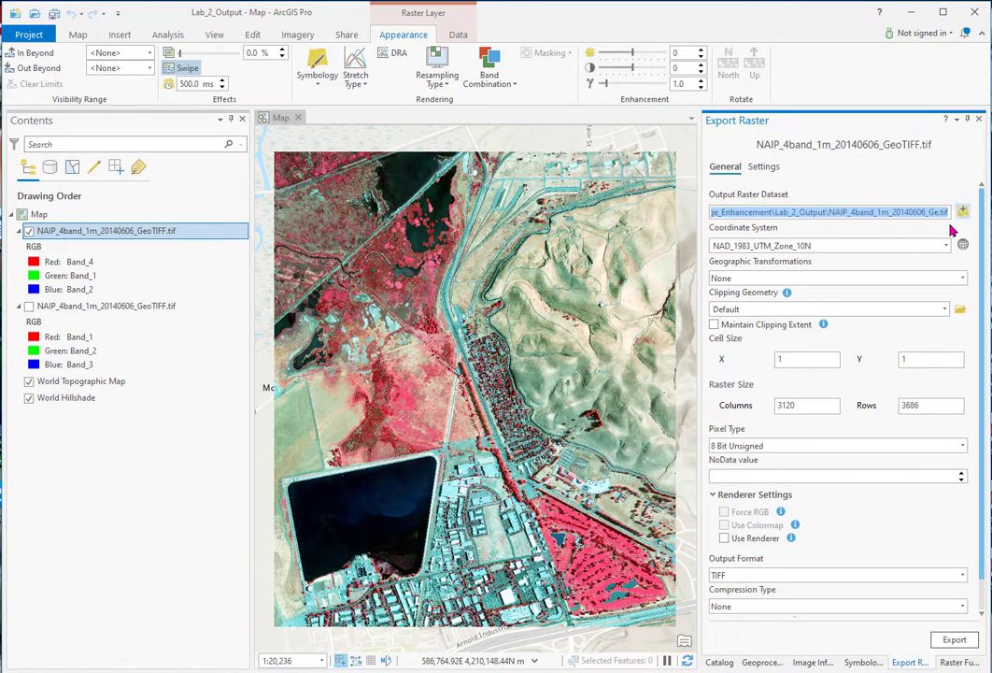
pyautogui.click(934, 213)
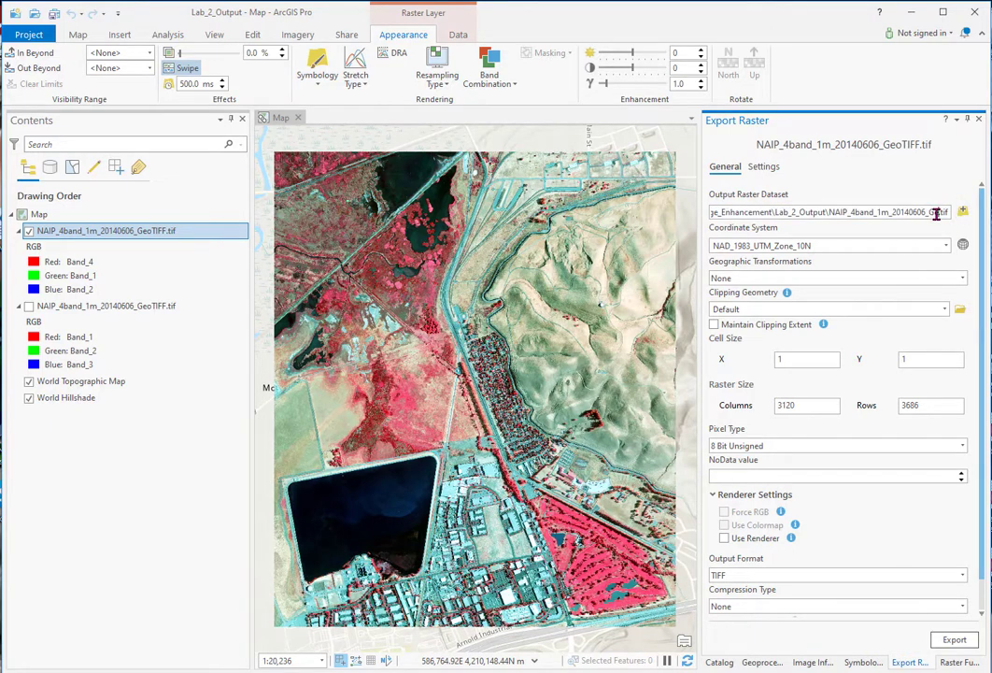
pyautogui.moveTo(939, 213); pyautogui.dragTo(831, 223)
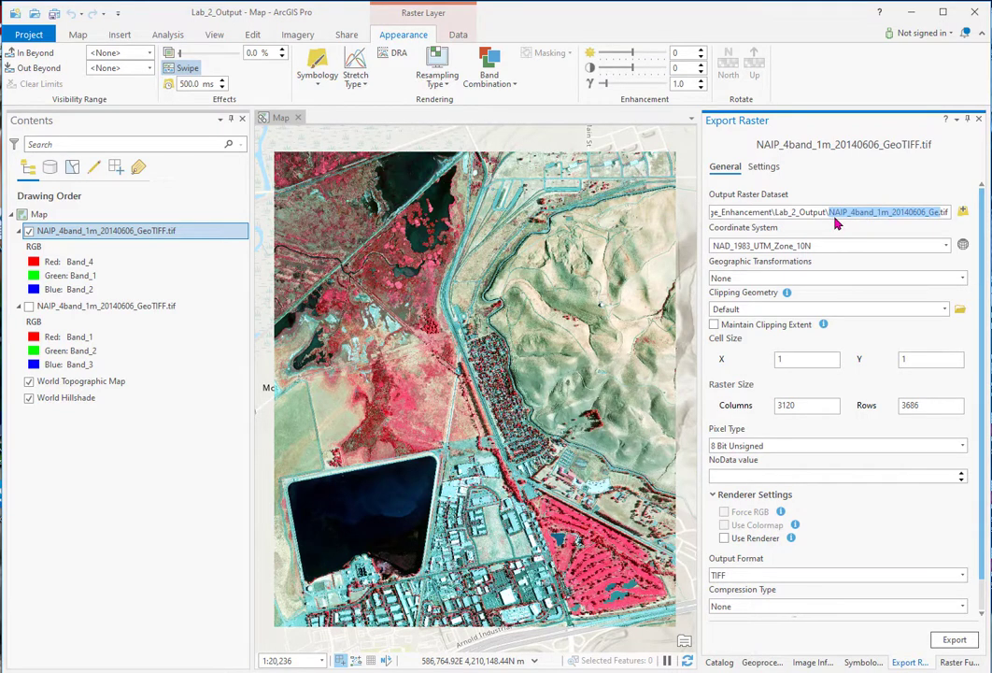
pyautogui.write('CIR')
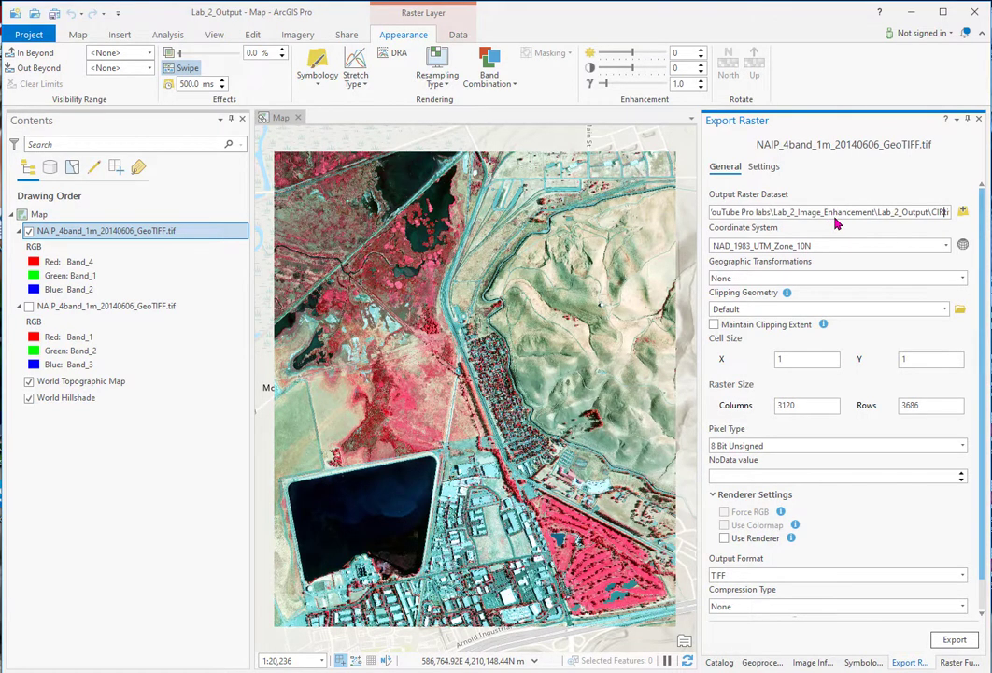
pyautogui.write('_c')
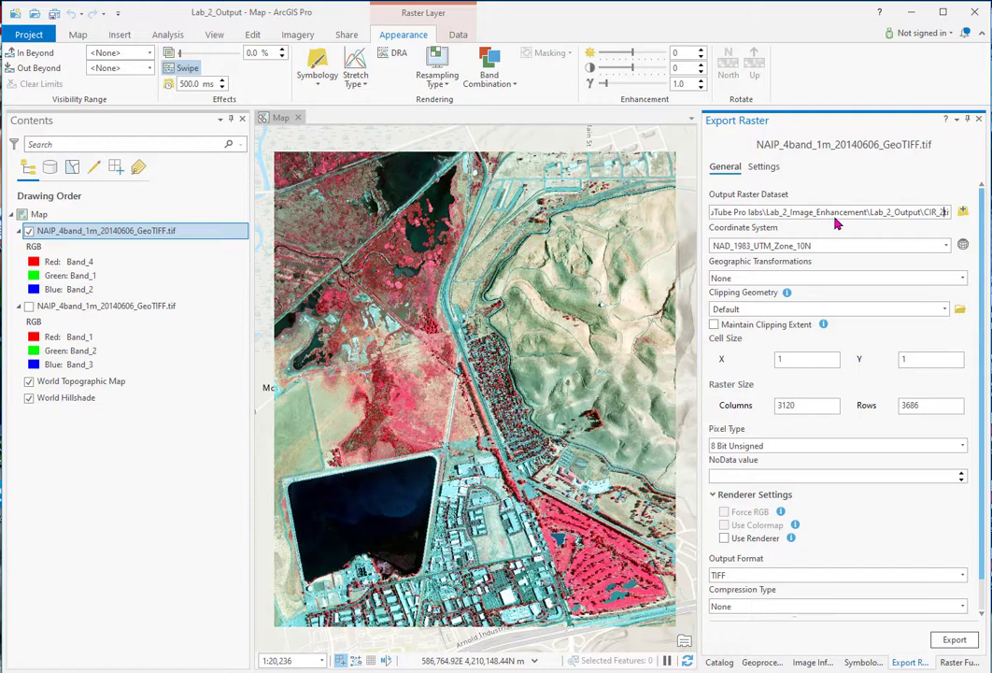
pyautogui.write('0')
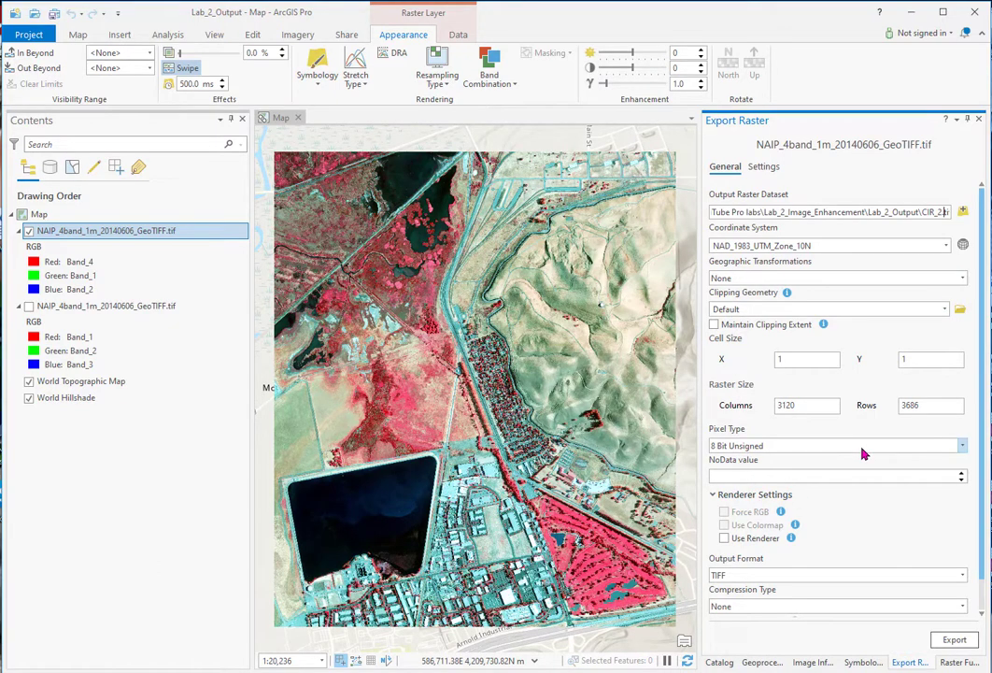
pyautogui.scroll(-1, 863, 452)
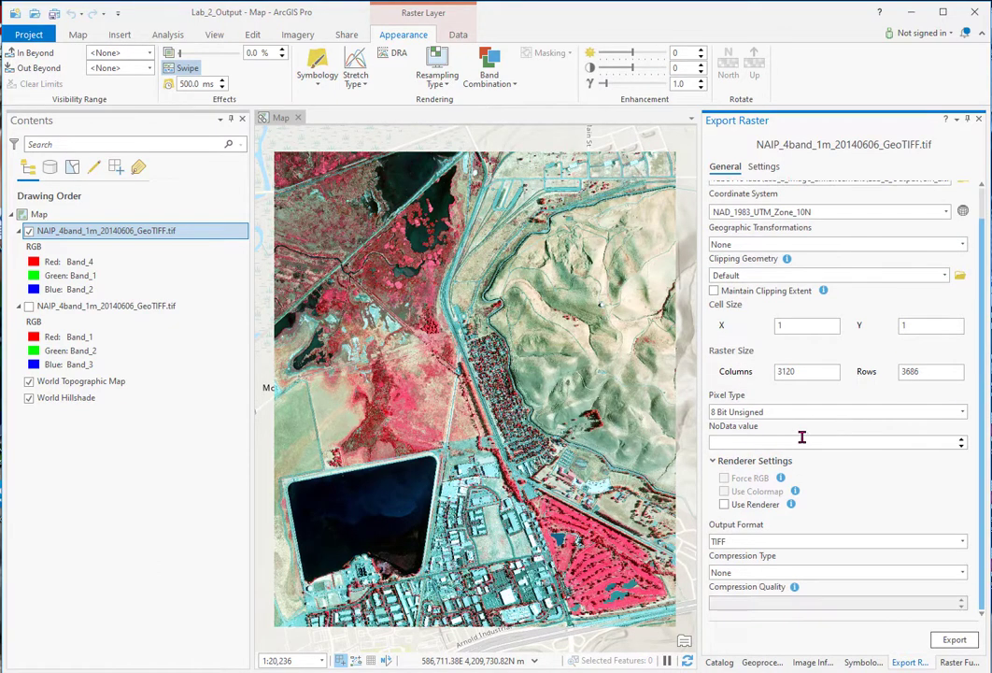
pyautogui.click(724, 505)
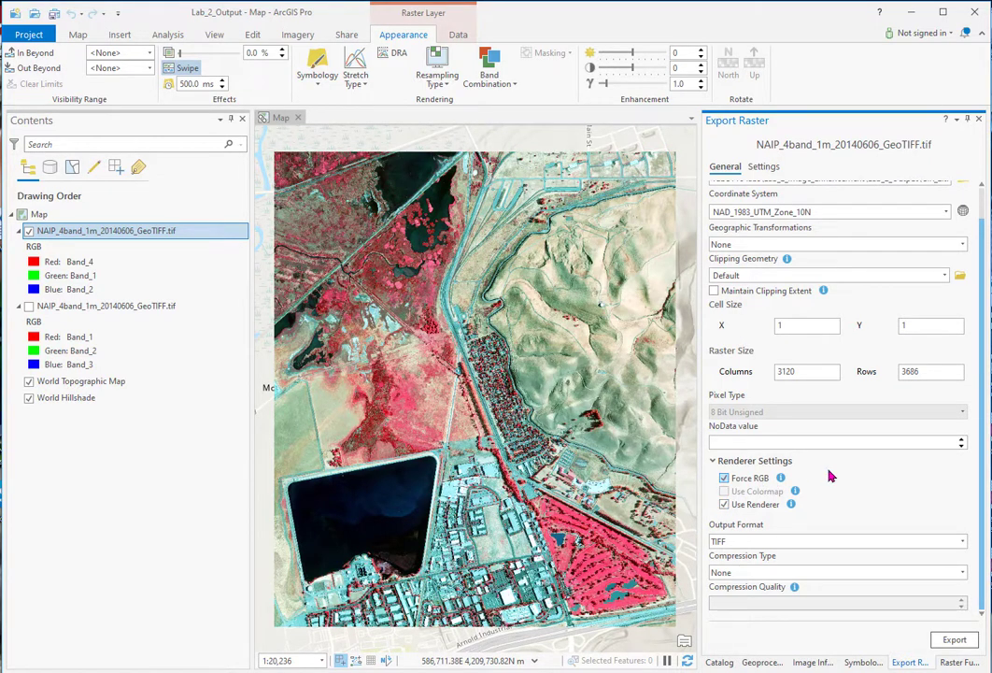
pyautogui.click(953, 641)
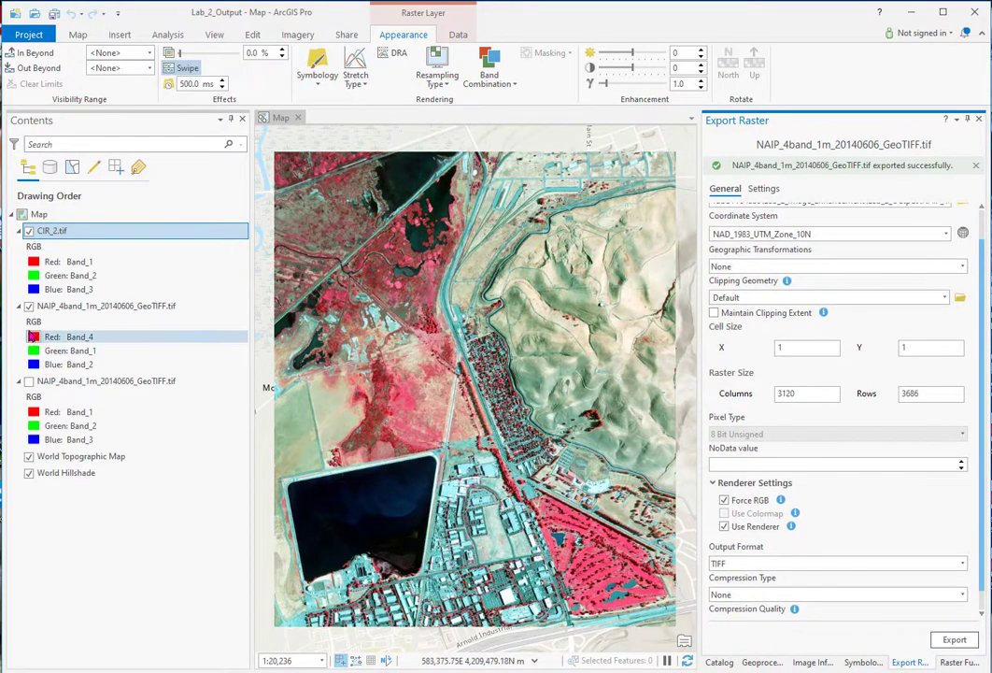
# Step: Hide the original NAIP Band_4/1/2 layer so CIR_2.tif displays
pyautogui.click(29, 305)
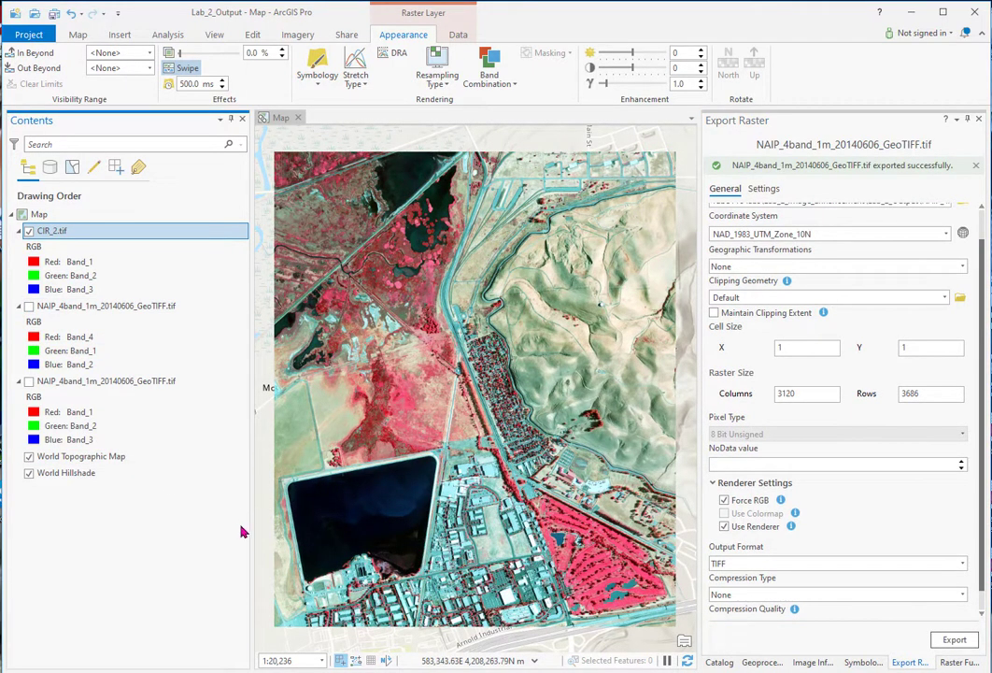
pyautogui.scroll(3, 411, 440)
pyautogui.scroll(-5, 412, 440)
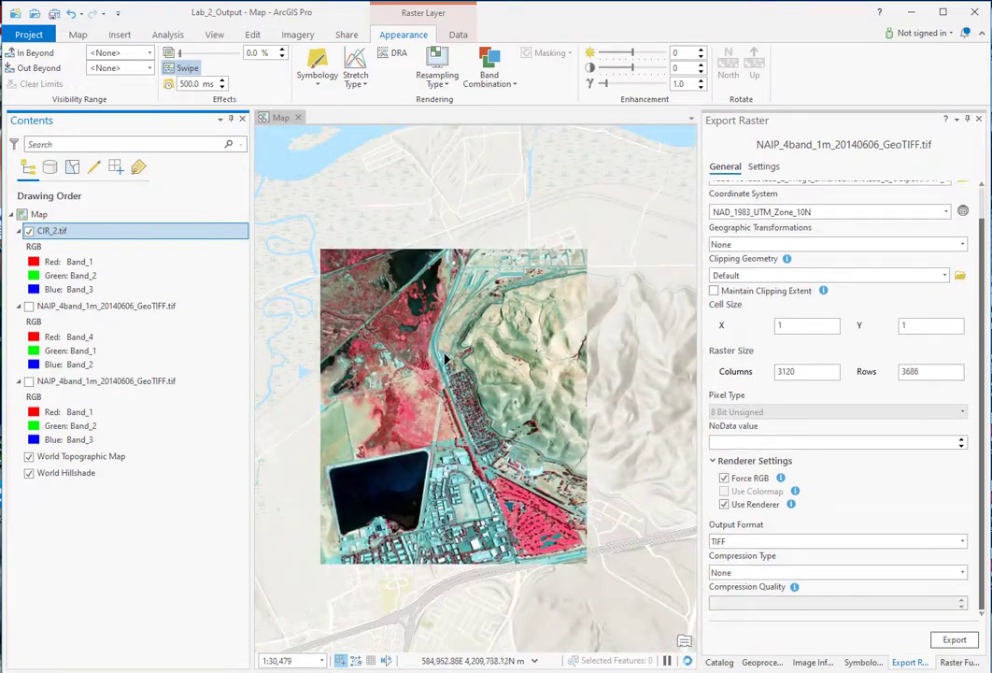
pyautogui.scroll(2, 409, 390)
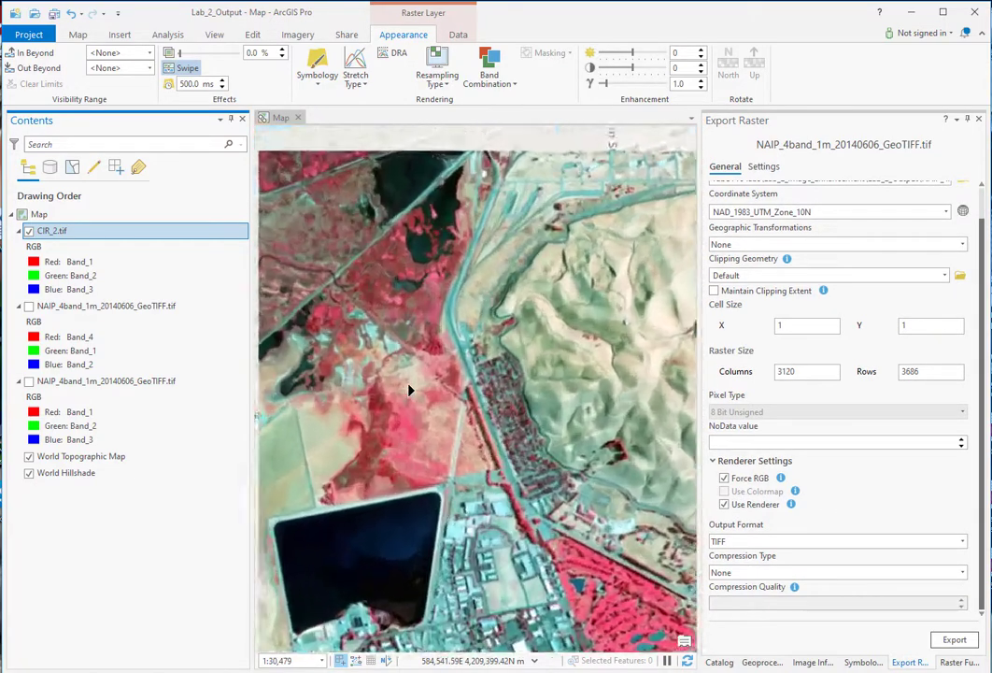
pyautogui.scroll(-1, 410, 391)
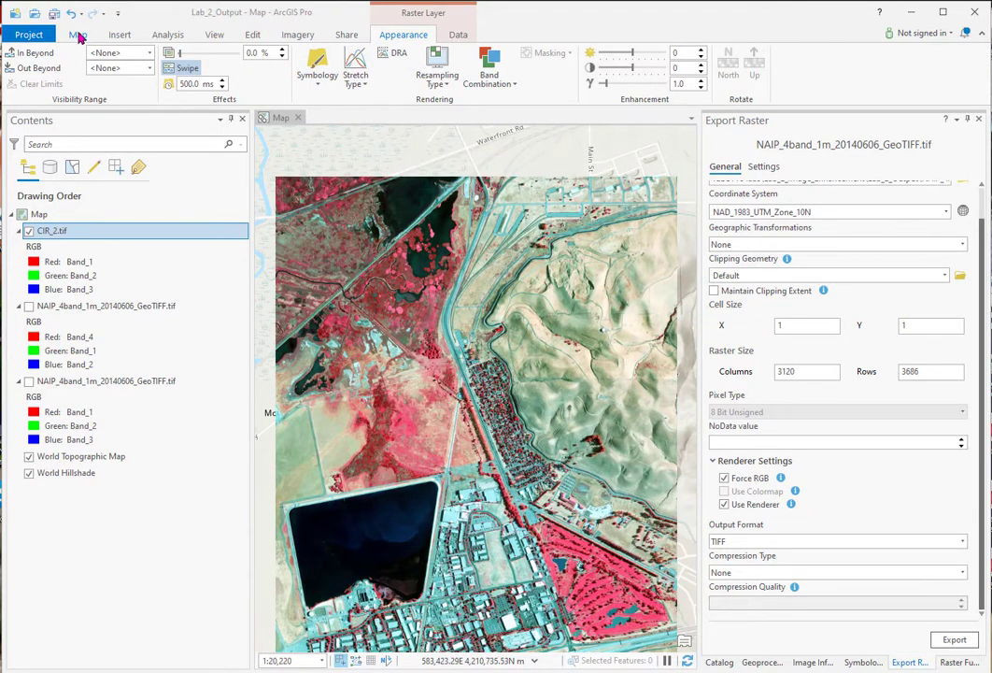
# Step: Pan the map with Explore to centre it on the image
pyautogui.click(78, 36)
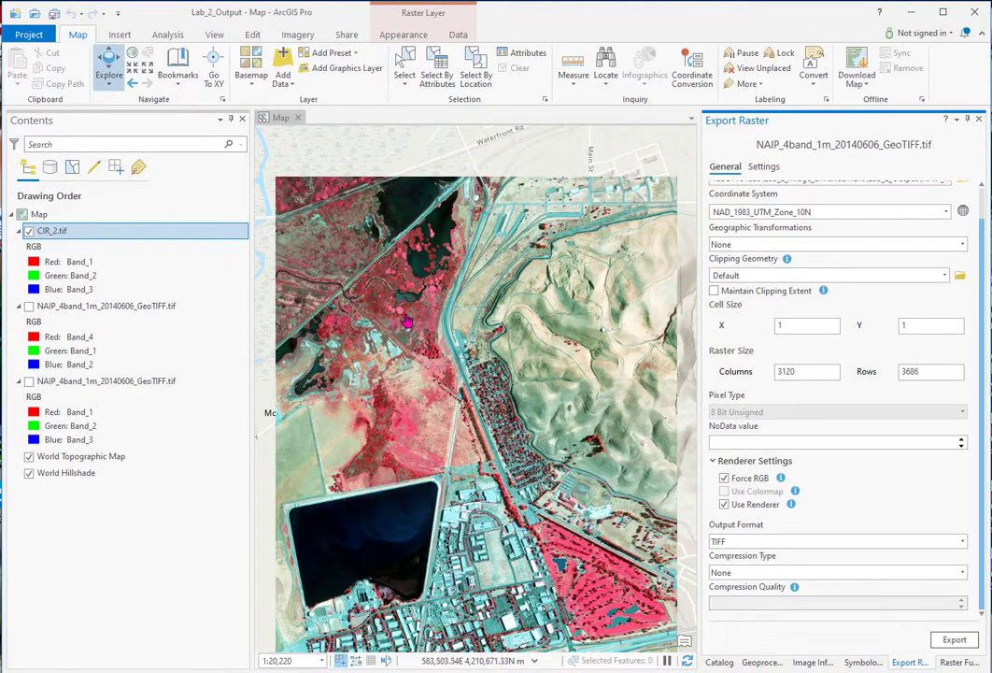
pyautogui.moveTo(492, 373)
pyautogui.mouseDown()
pyautogui.moveTo(488, 327)
pyautogui.moveTo(486, 351)
pyautogui.mouseUp()
pyautogui.click(489, 337)
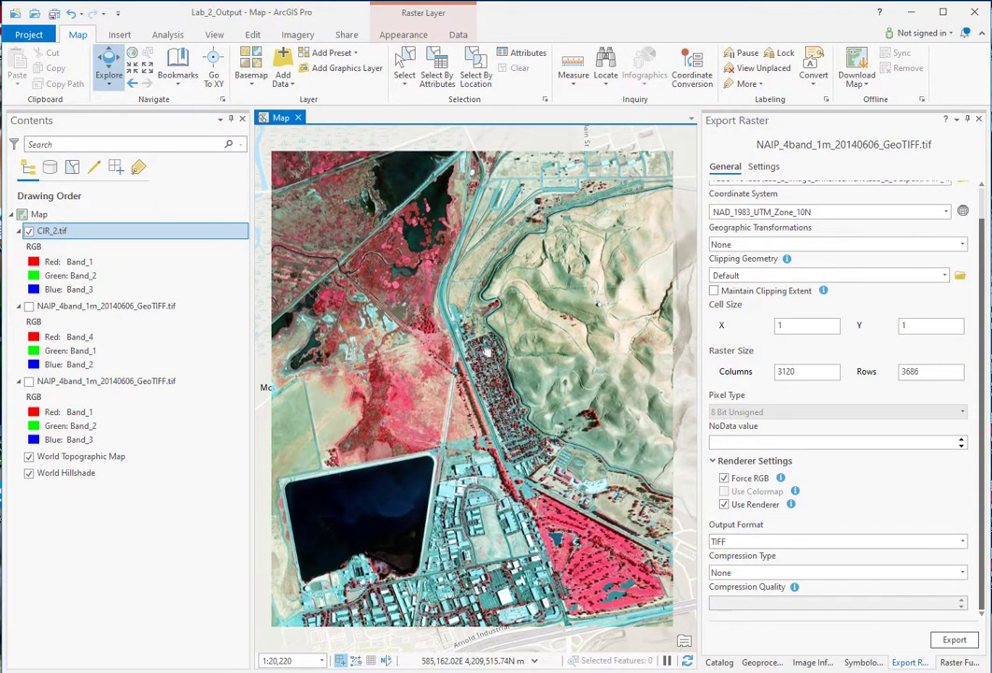
pyautogui.click(487, 357)
# Step: Create an ANSI Portrait Letter layout and pick the Map 1:20,220 for its map frame
pyautogui.click(119, 35)
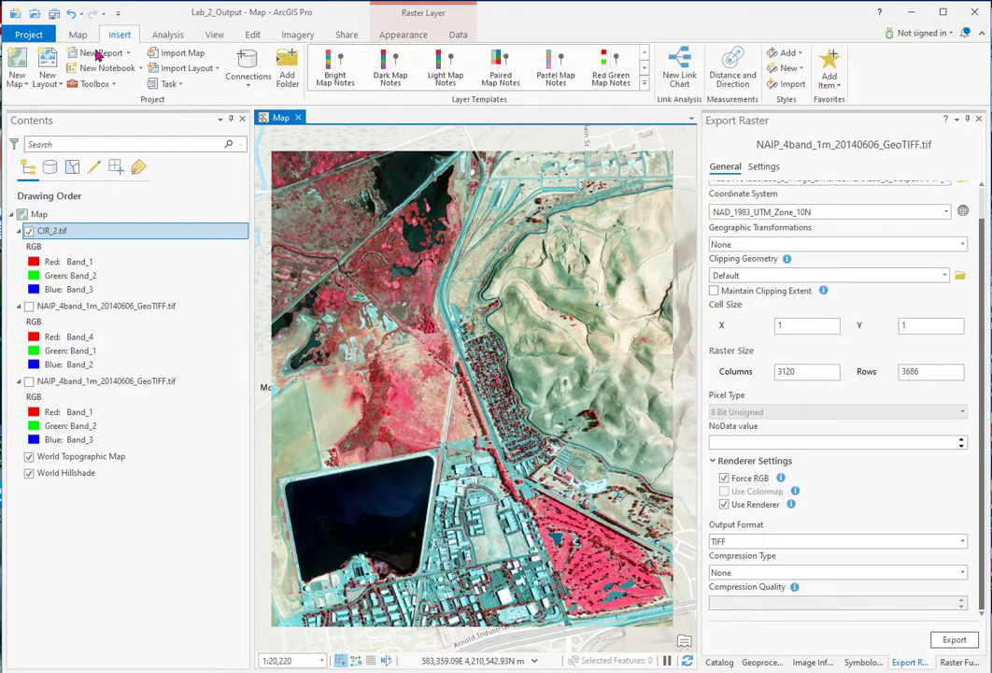
pyautogui.click(47, 79)
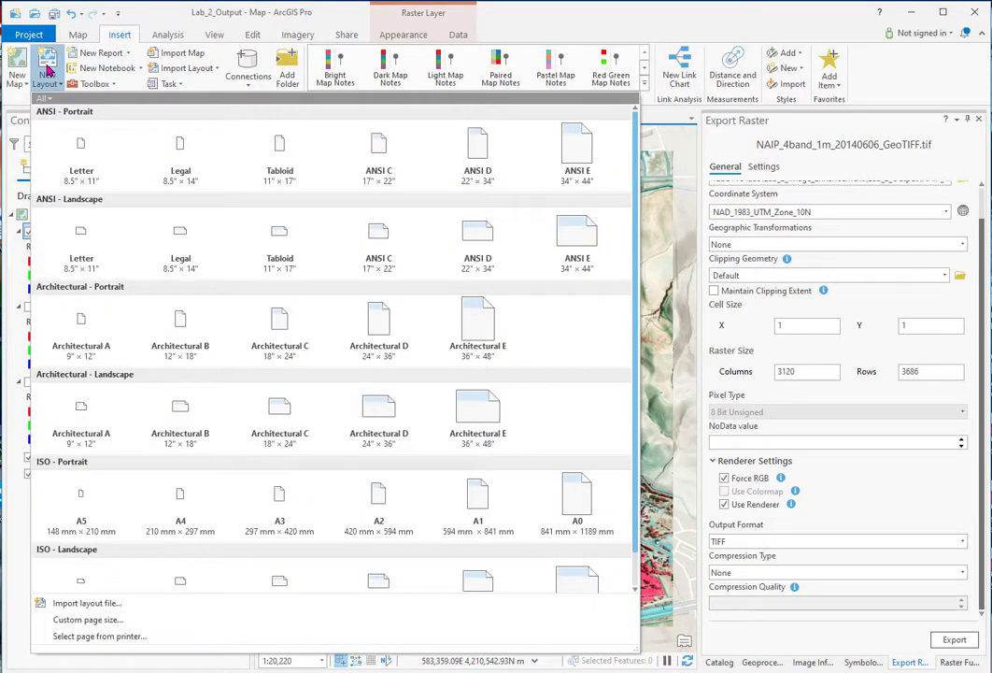
pyautogui.click(82, 150)
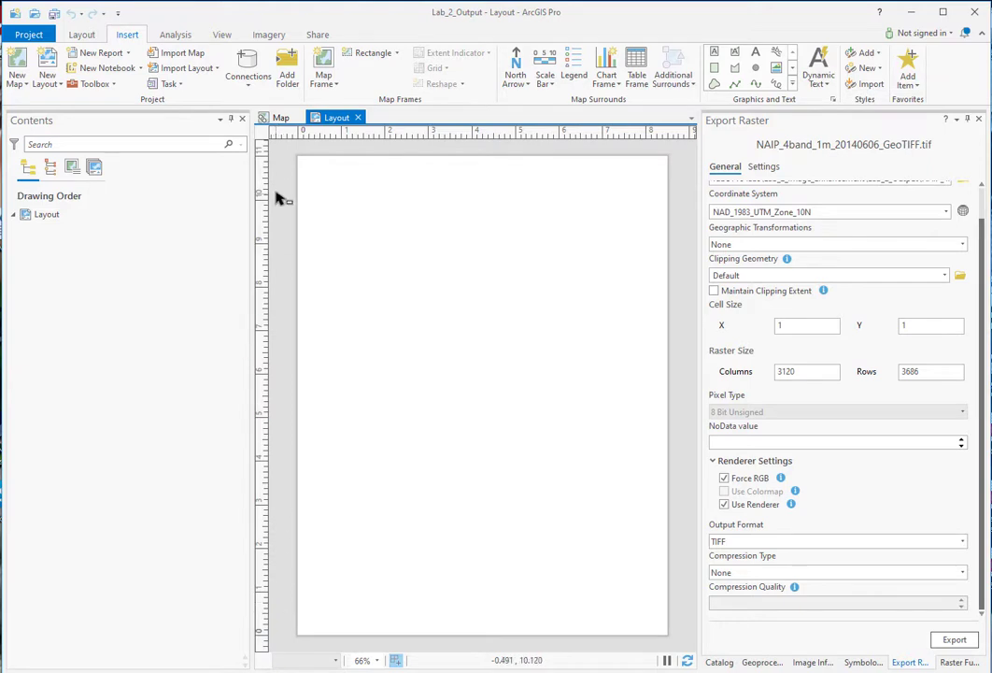
pyautogui.click(325, 83)
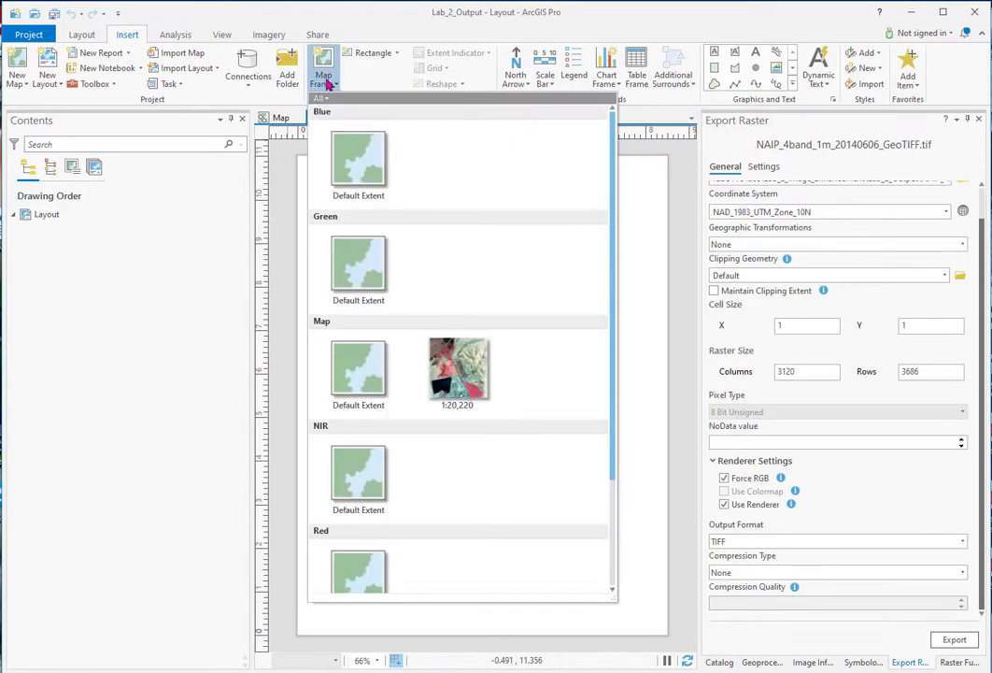
pyautogui.click(460, 376)
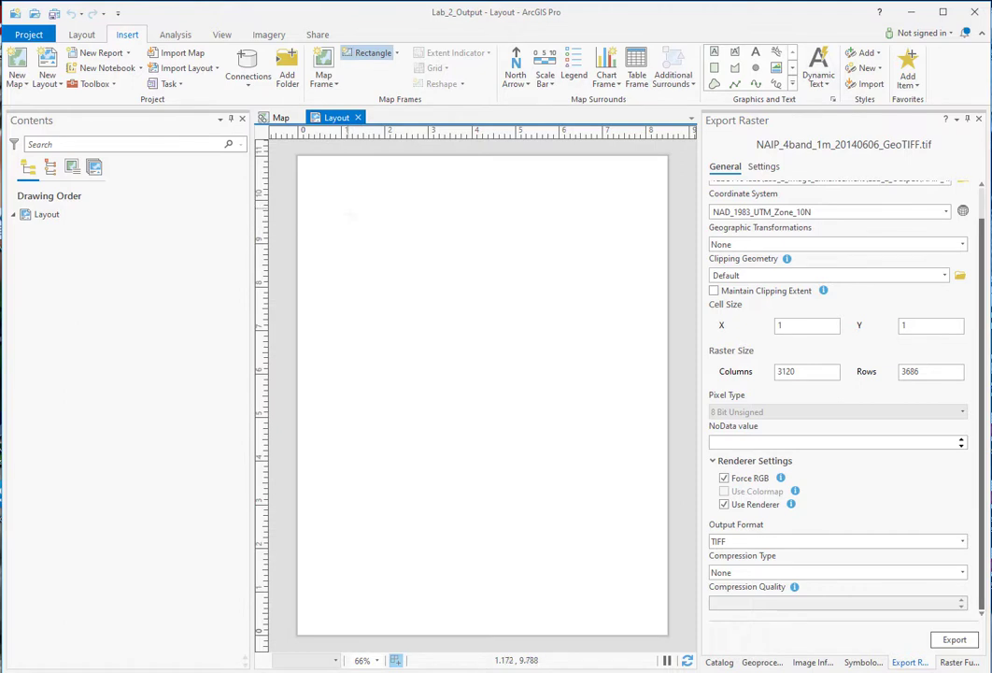
# Step: Draw the map frame across the page and hide World Topographic Map and World Hillshade
pyautogui.moveTo(351, 212); pyautogui.dragTo(629, 587)
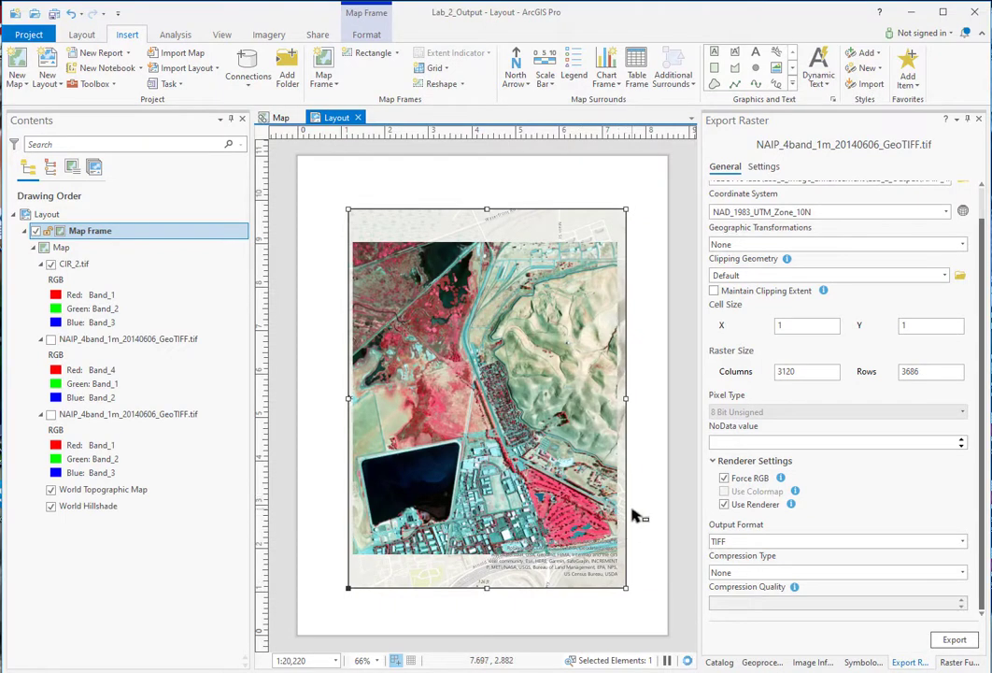
pyautogui.click(52, 489)
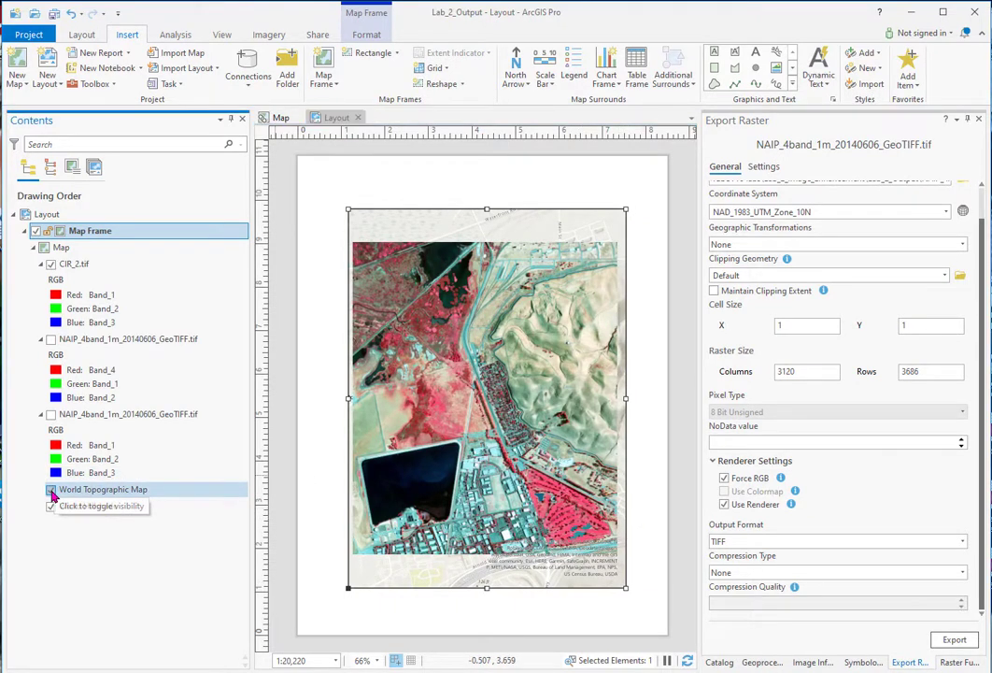
pyautogui.click(51, 505)
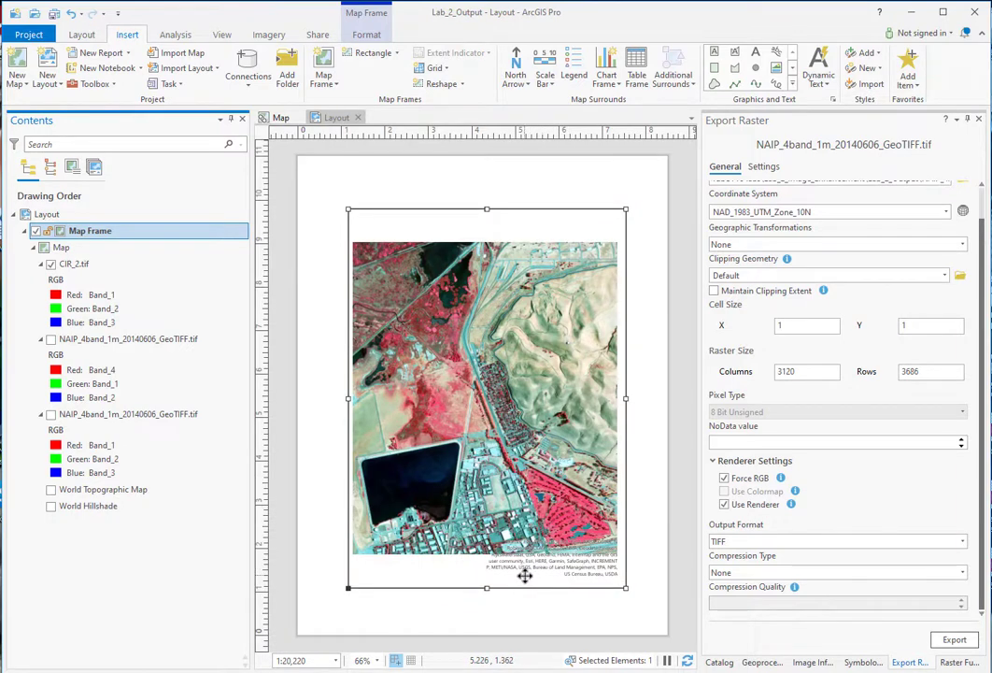
pyautogui.click(643, 535)
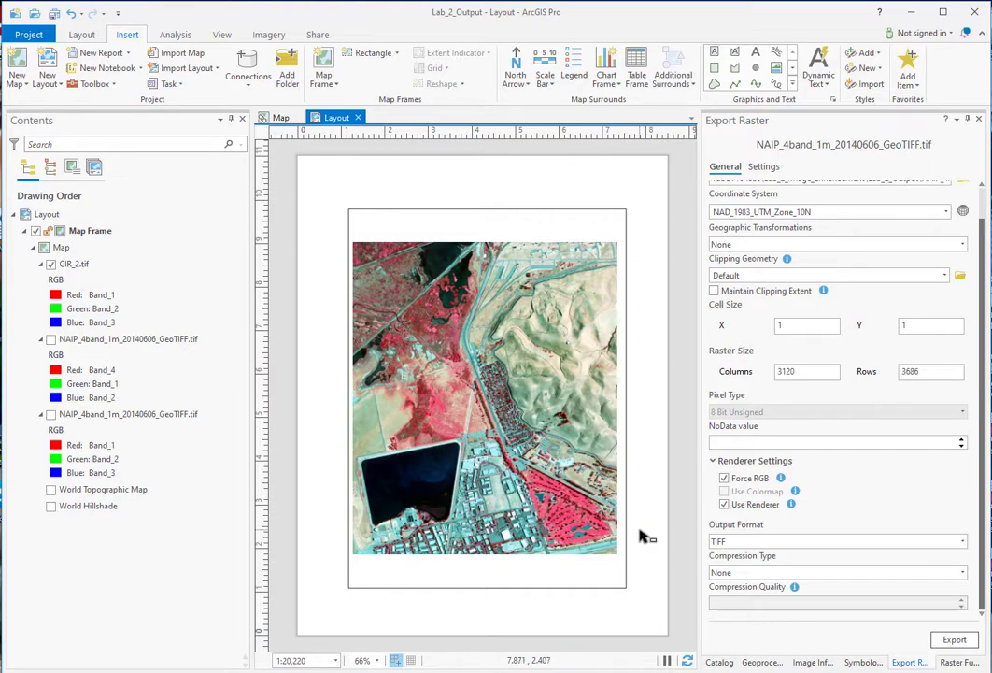
# Step: Place a north arrow left of the map and a Scale Line 1 scale bar beneath it
pyautogui.click(516, 62)
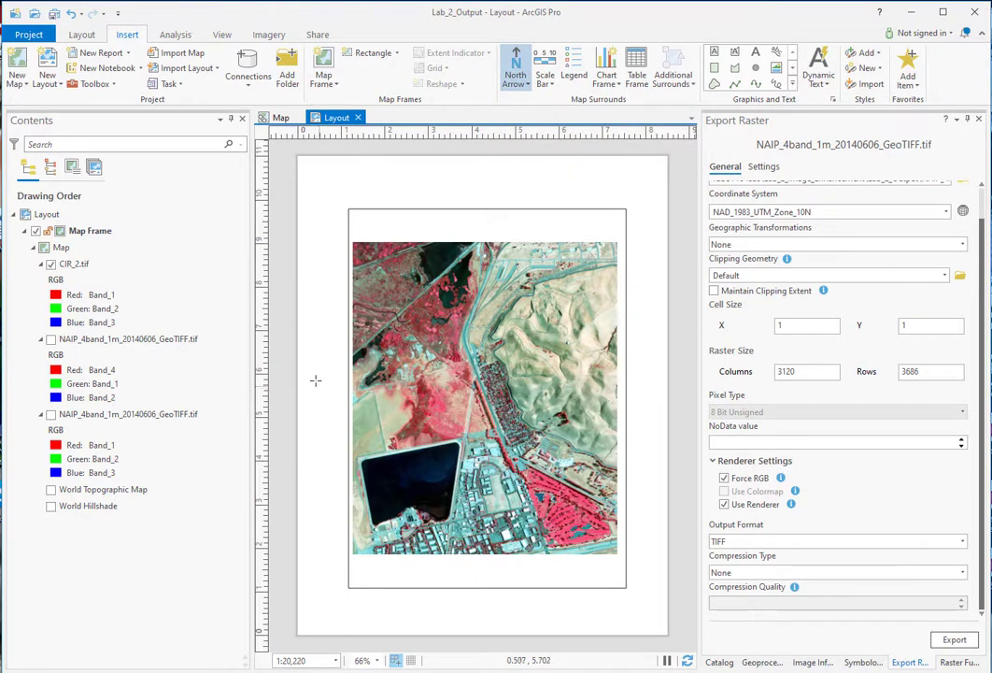
pyautogui.moveTo(315, 379); pyautogui.dragTo(341, 476)
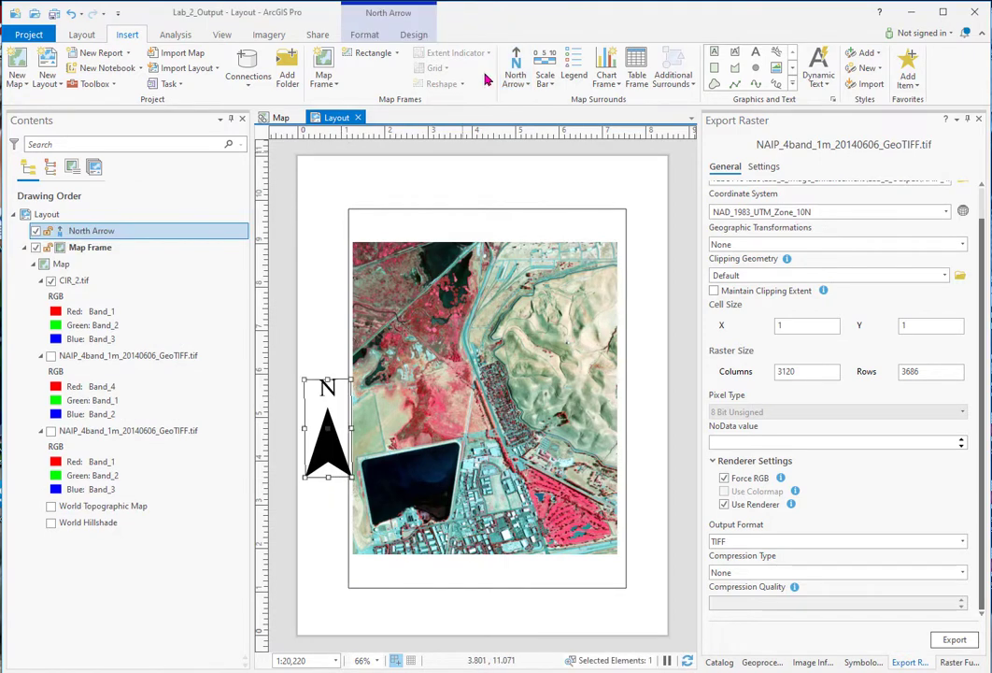
pyautogui.click(545, 71)
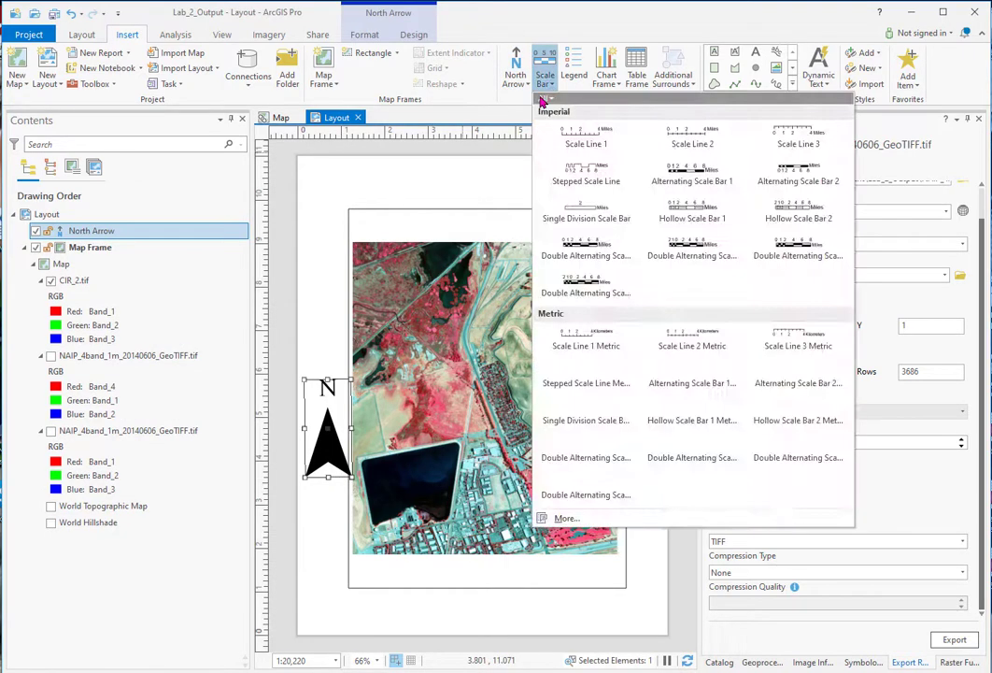
pyautogui.click(570, 138)
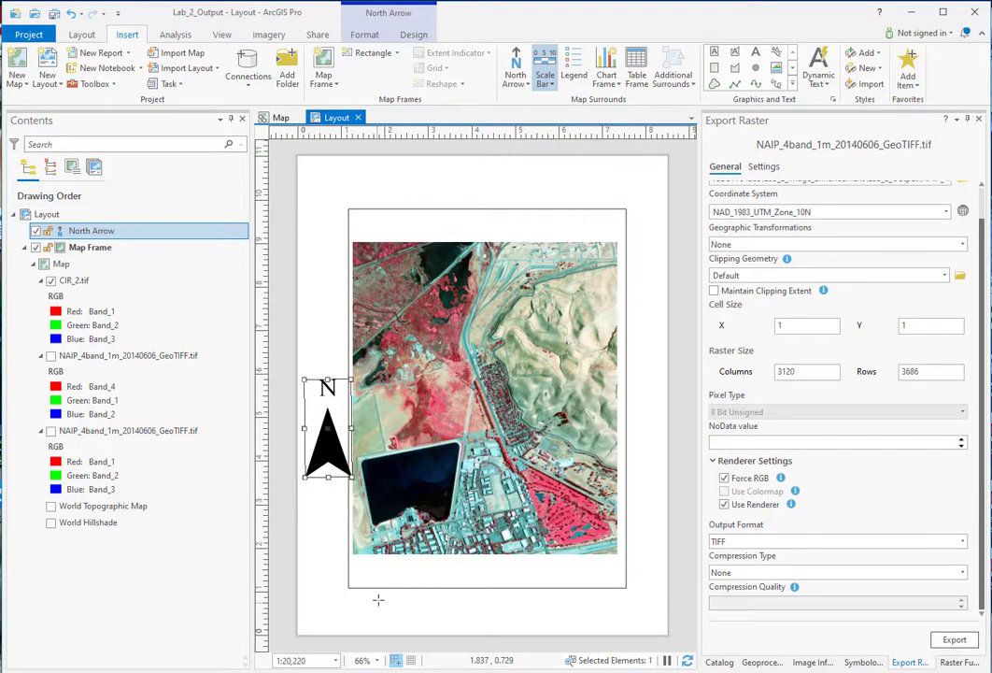
pyautogui.moveTo(383, 561); pyautogui.dragTo(580, 583)
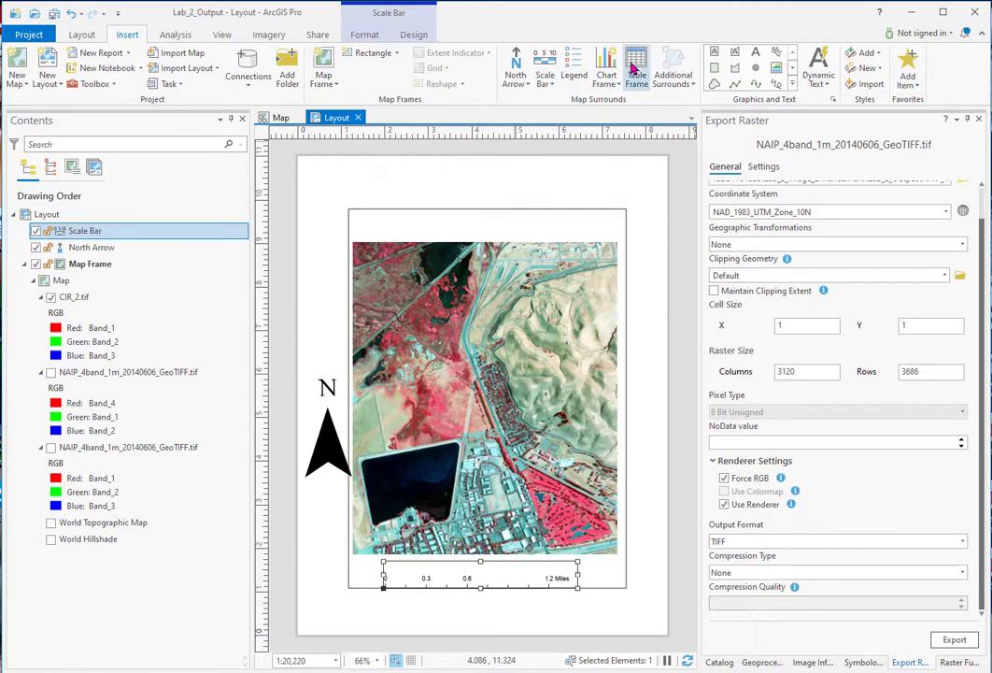
# Step: Add the text 'CIR image of California' above the map frame
pyautogui.click(756, 54)
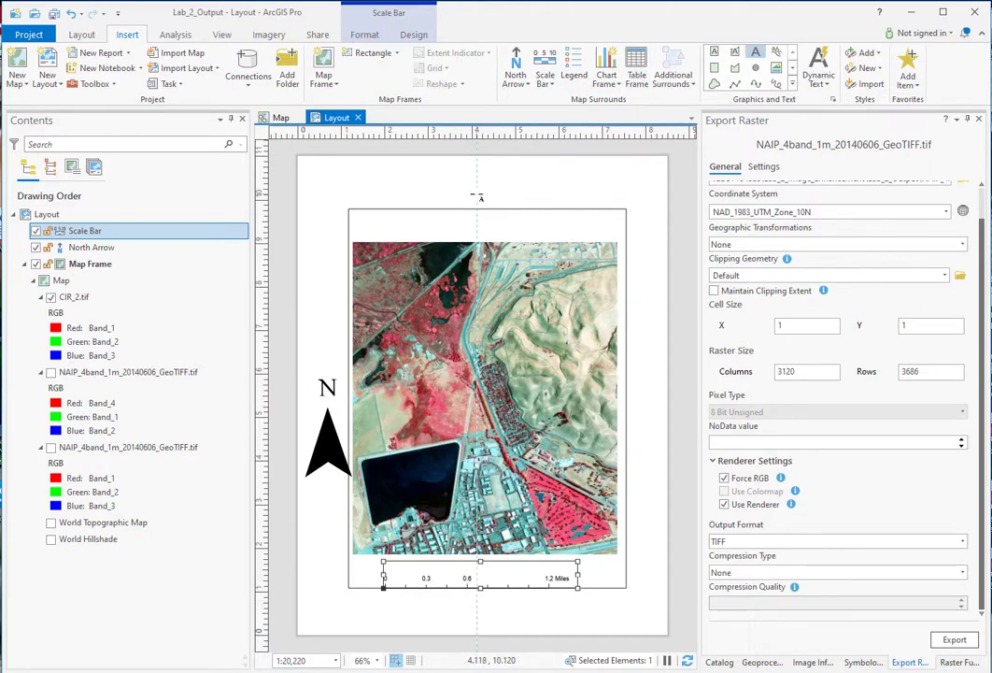
pyautogui.click(478, 197)
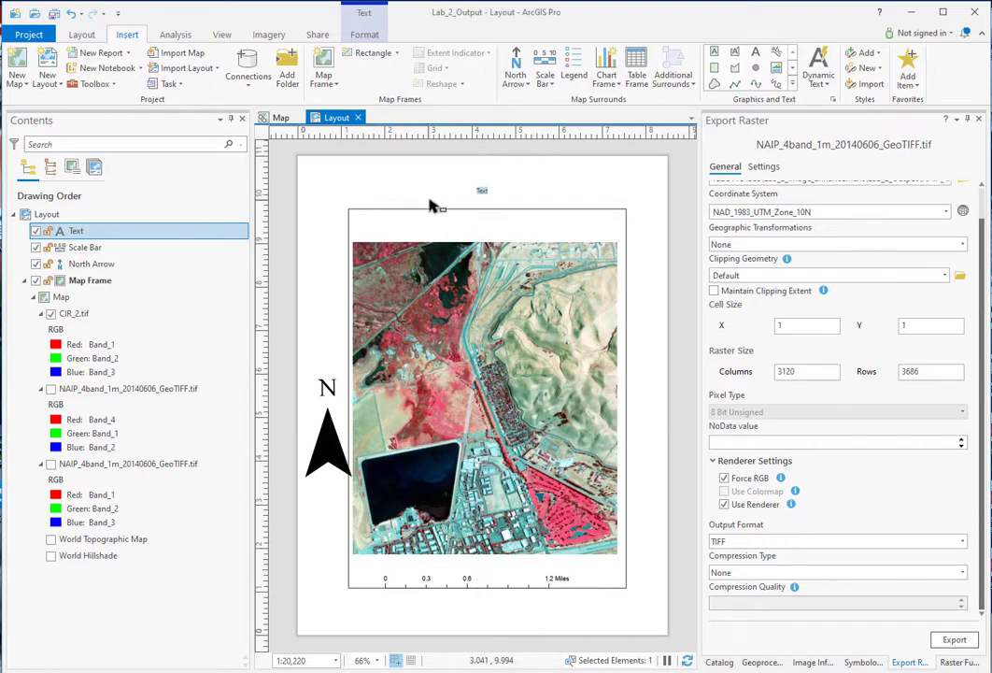
pyautogui.write('CIR image California')
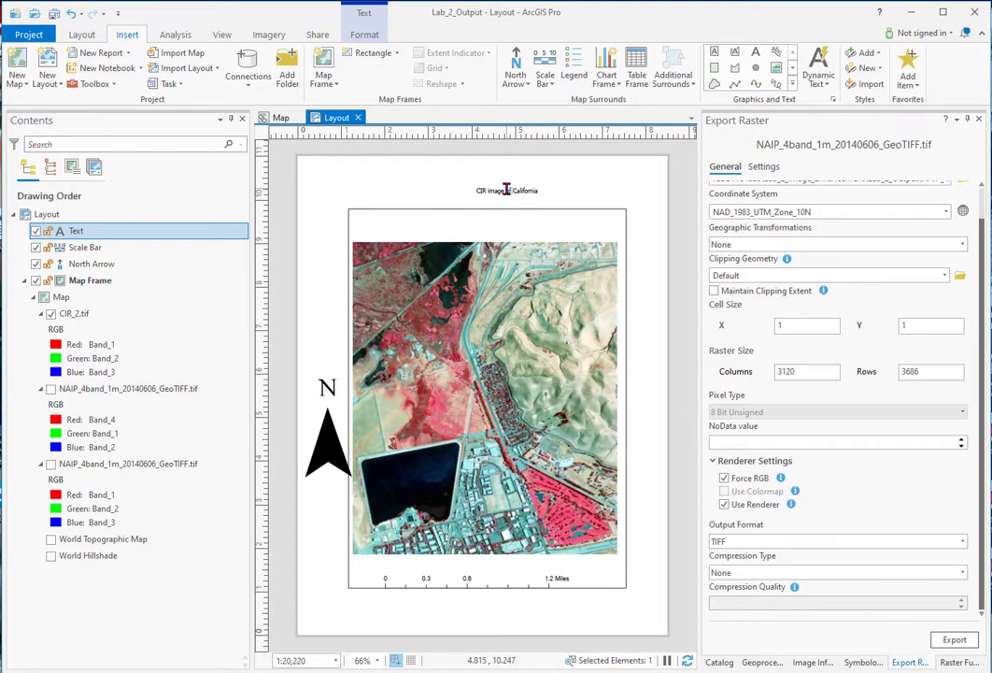
pyautogui.moveTo(506, 189); pyautogui.dragTo(486, 192)
pyautogui.press('Escape')
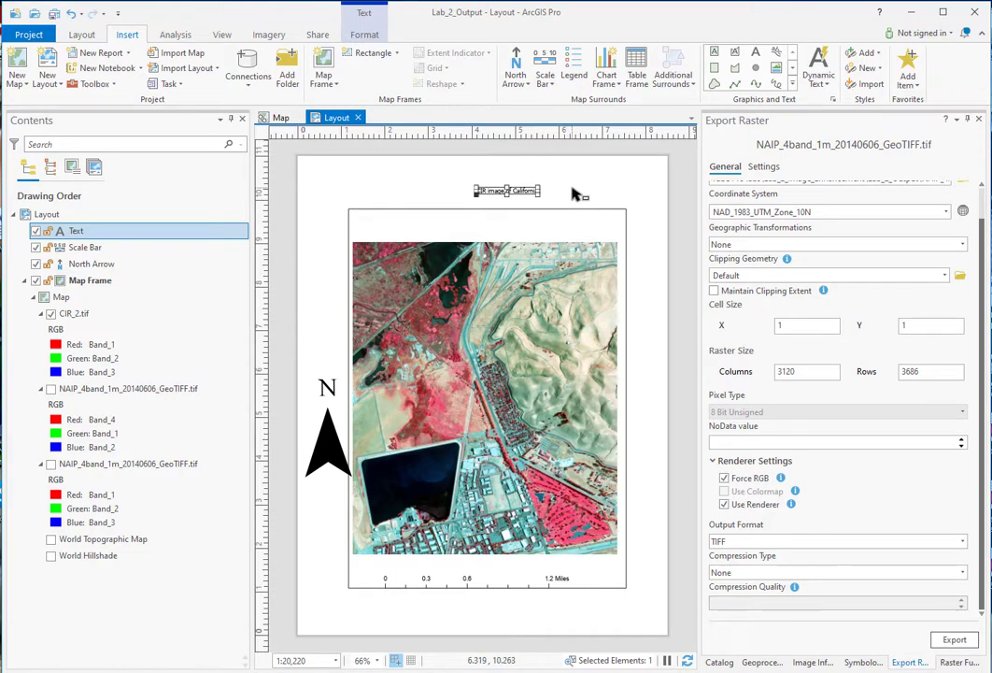
# Step: Open the title's text symbol settings and apply a 20 pt font size
pyautogui.doubleClick(488, 195)
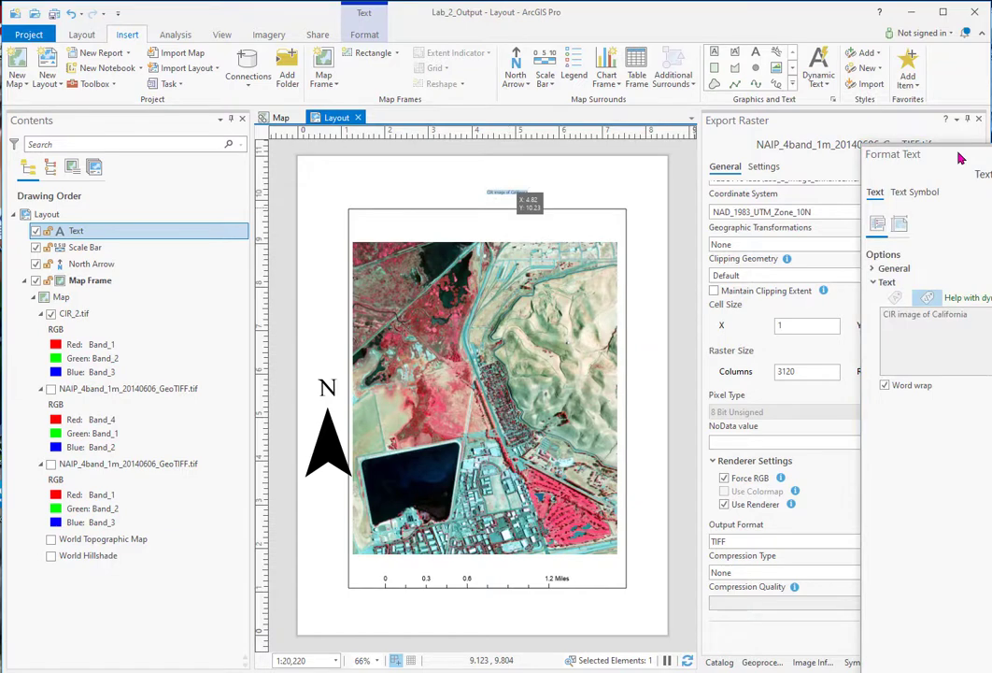
pyautogui.moveTo(961, 158); pyautogui.dragTo(802, 140)
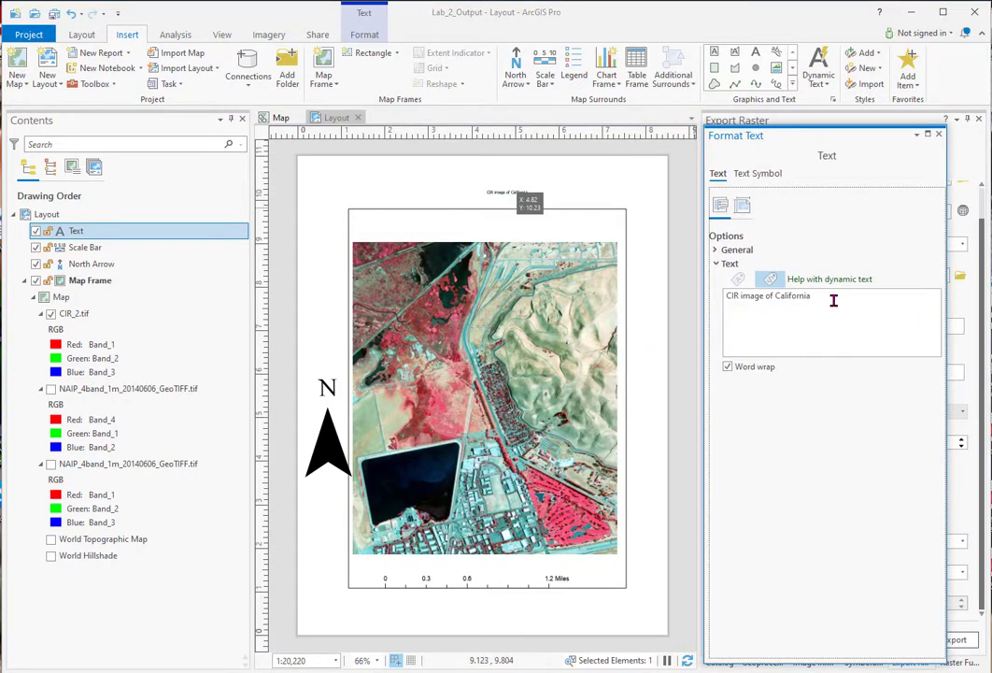
pyautogui.click(715, 251)
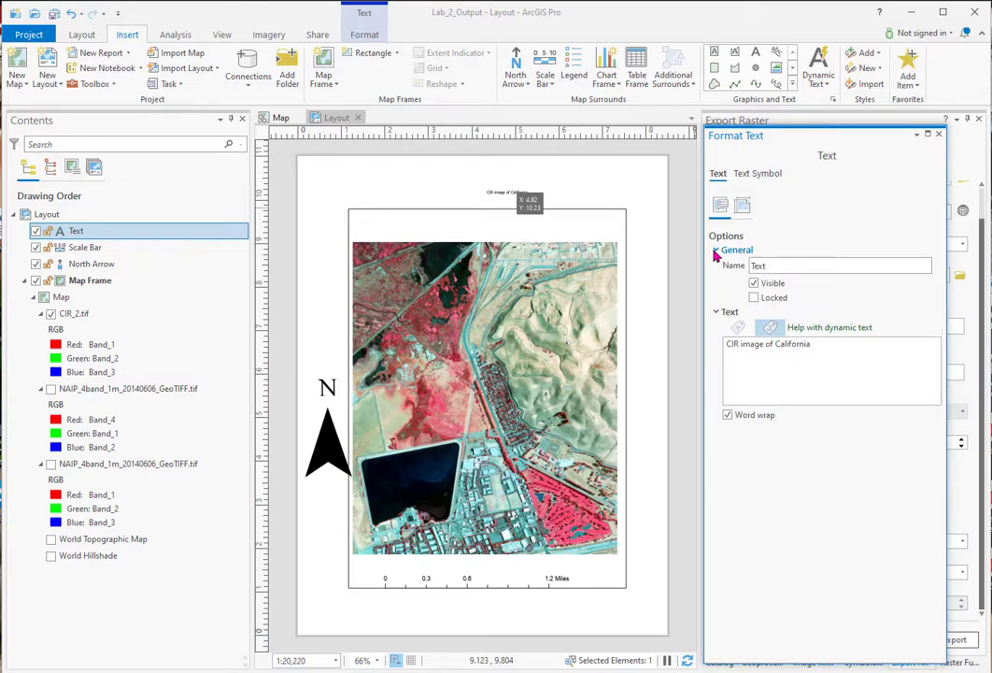
pyautogui.click(755, 177)
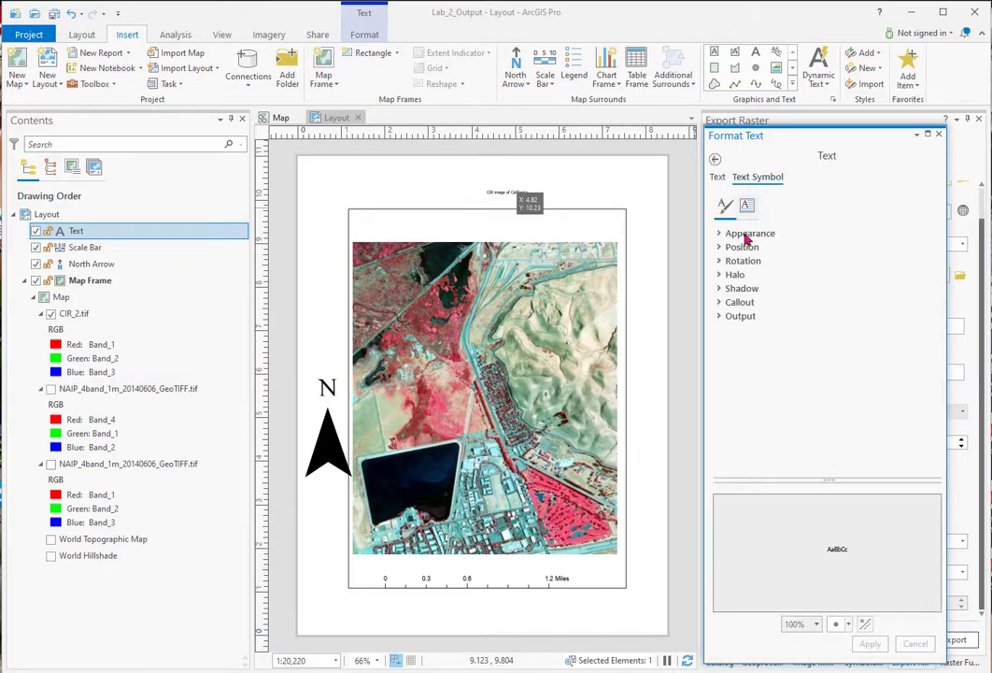
pyautogui.click(745, 236)
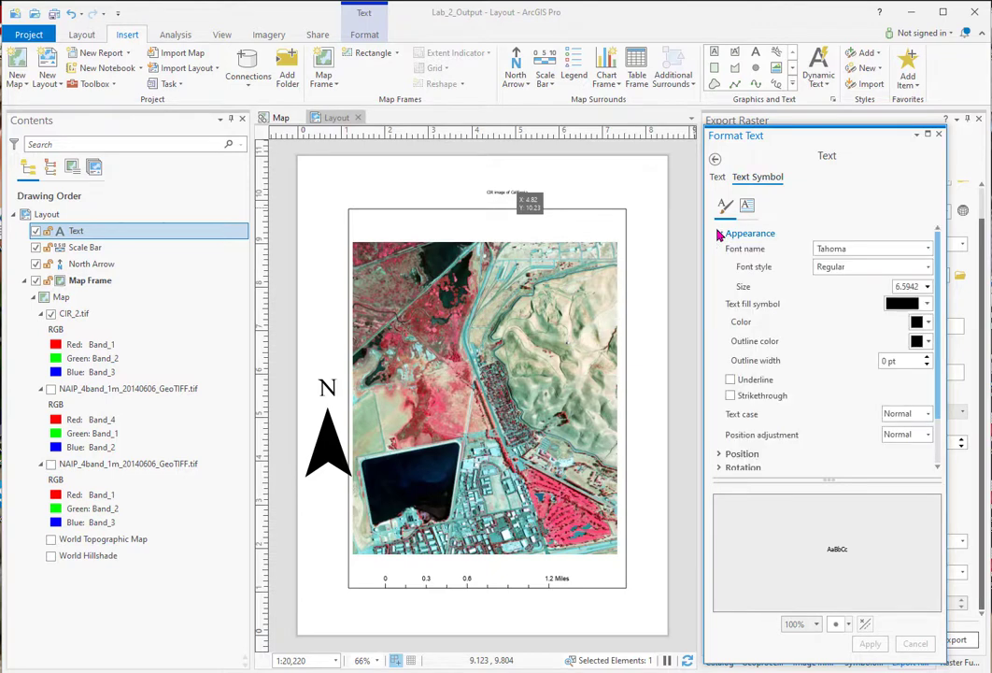
pyautogui.click(928, 289)
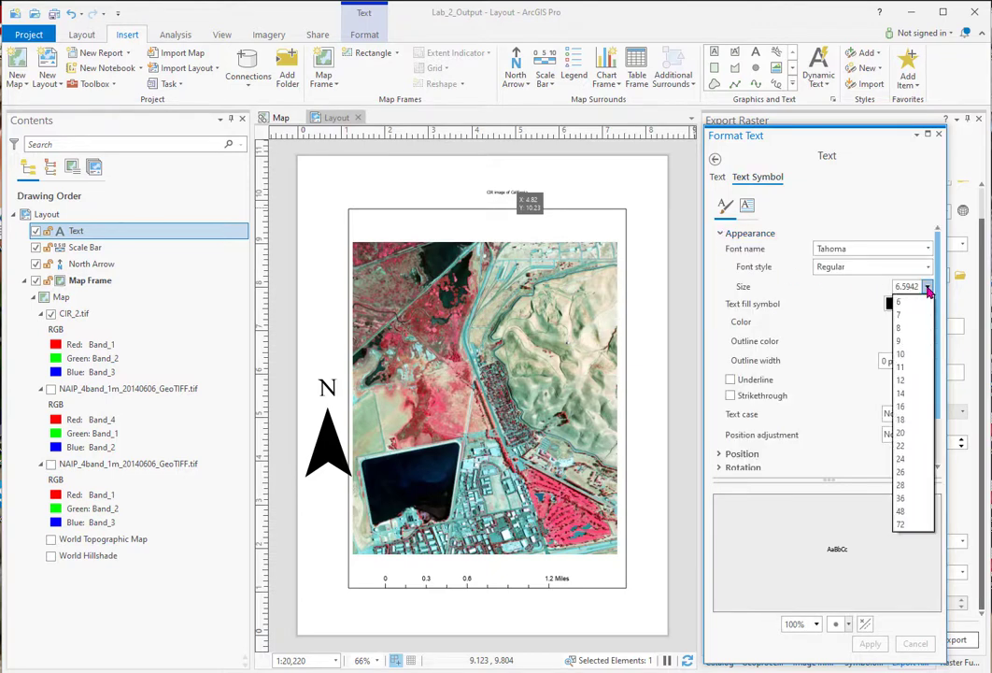
pyautogui.click(900, 435)
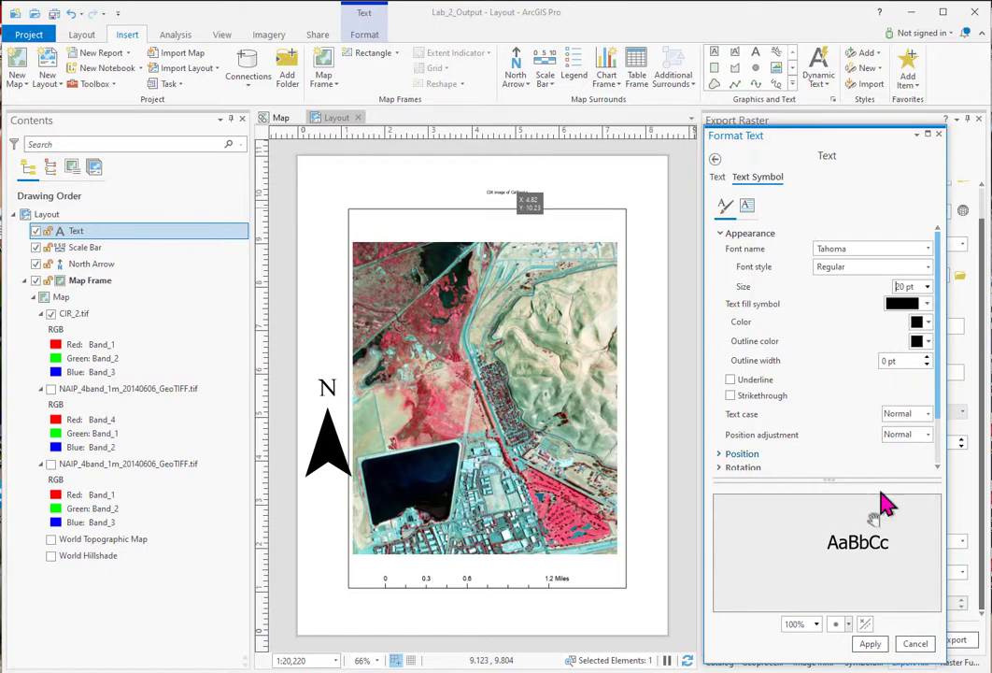
pyautogui.click(871, 645)
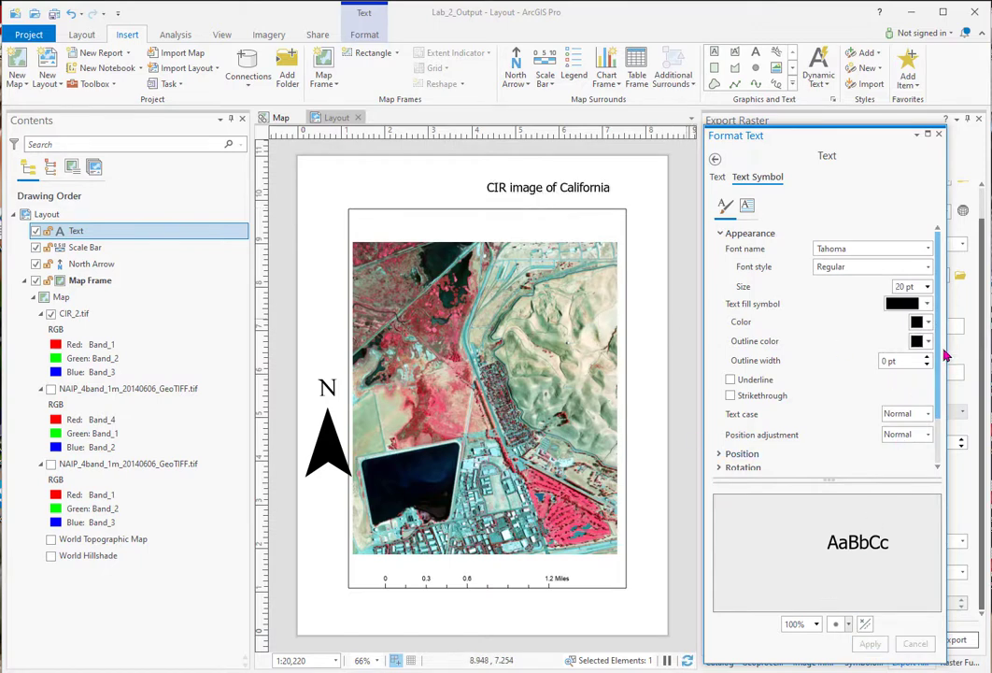
# Step: Increase the title to 24 pt and centre it above the map frame
pyautogui.click(927, 288)
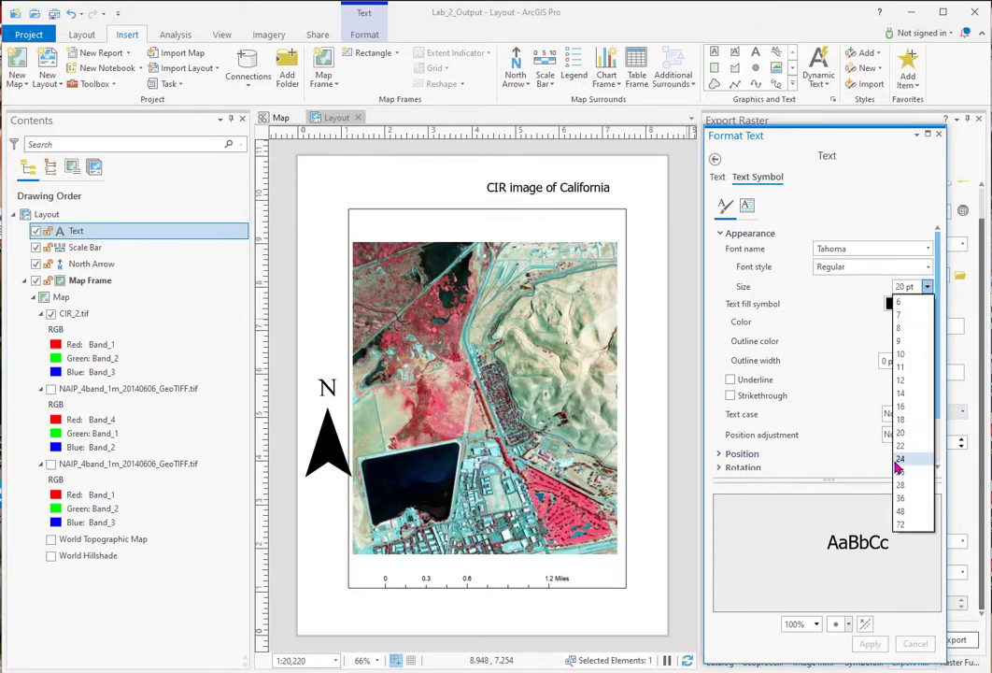
pyautogui.click(899, 465)
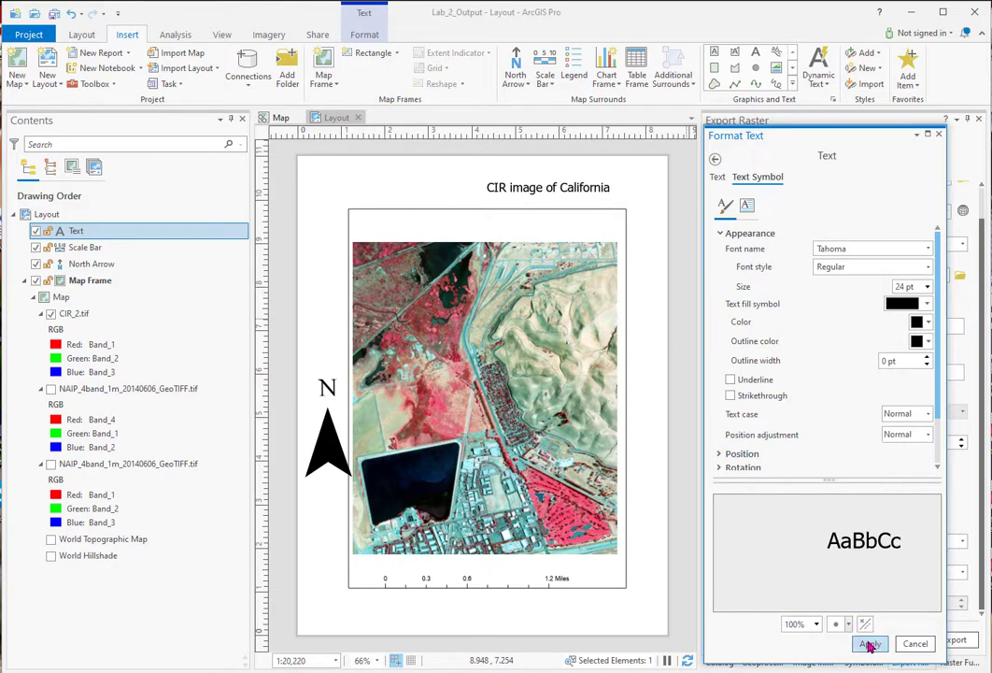
pyautogui.click(871, 643)
pyautogui.moveTo(556, 192); pyautogui.dragTo(510, 192)
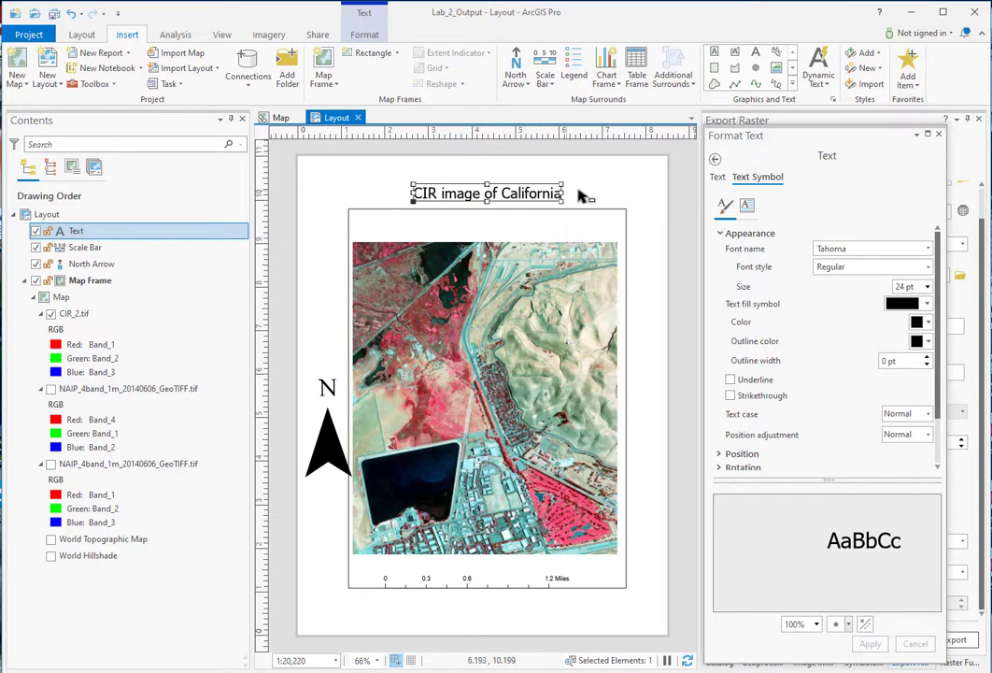
pyautogui.click(641, 204)
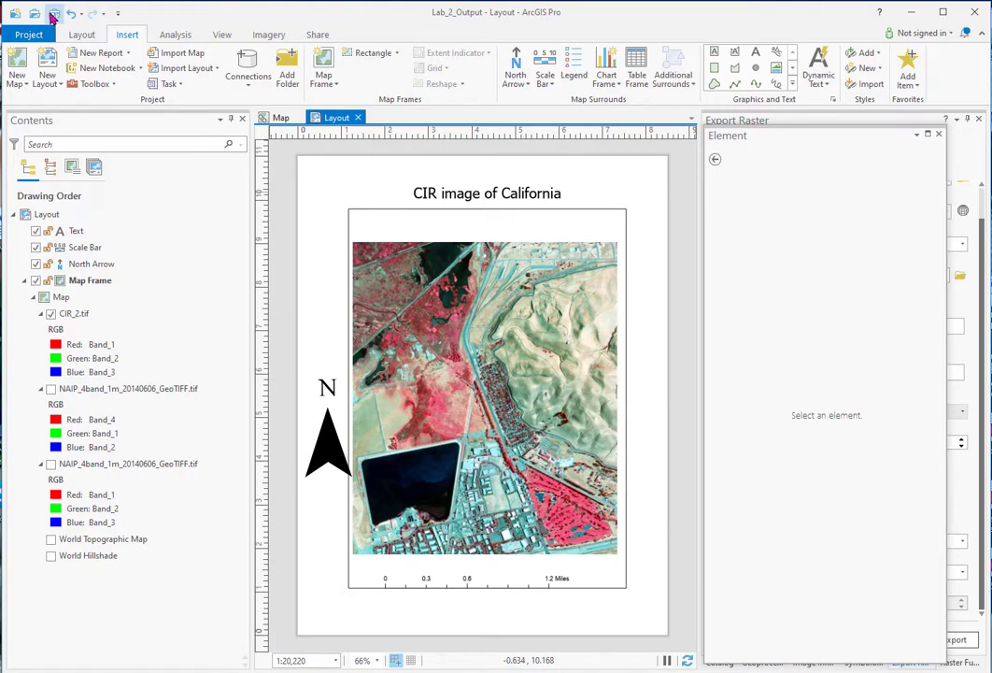
# Step: Save the project as Lab2_layout1 using Save As
pyautogui.click(11, 37)
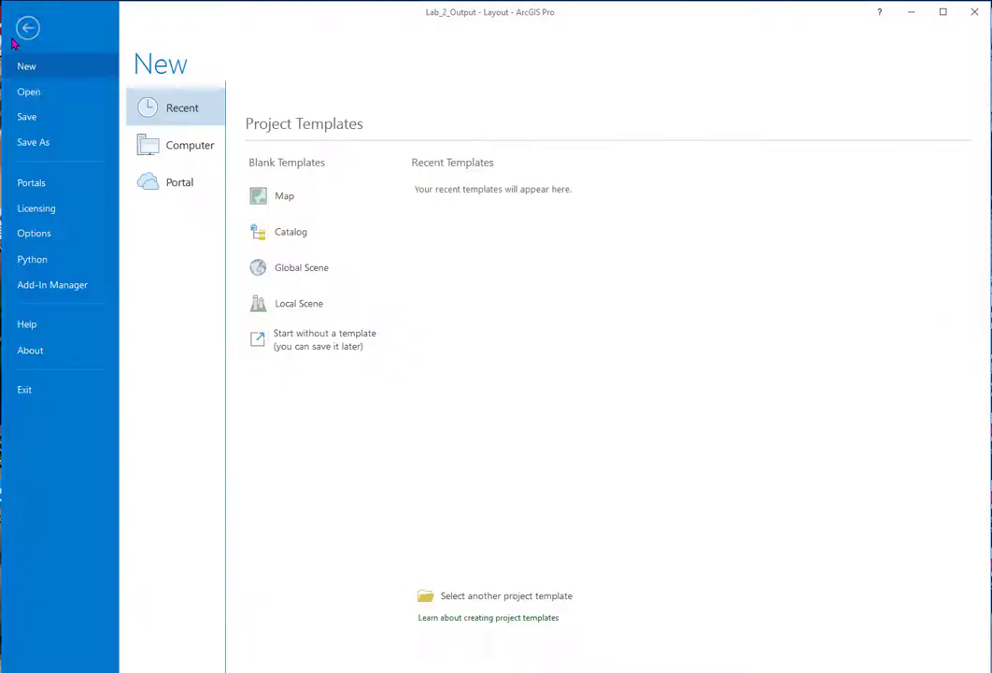
pyautogui.click(25, 147)
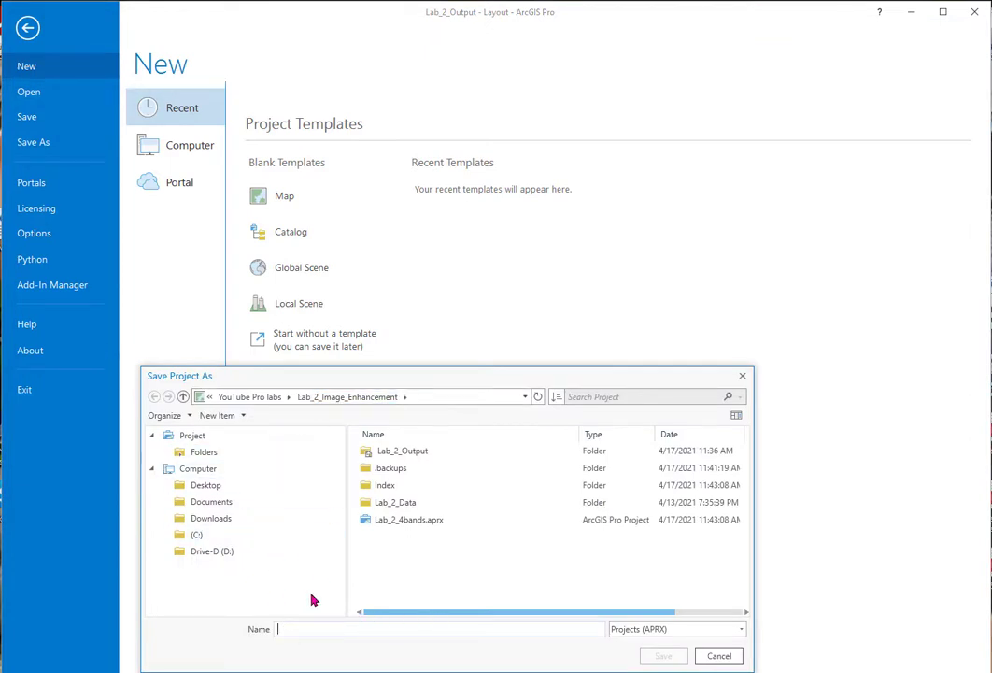
pyautogui.click(293, 626)
pyautogui.write('La')
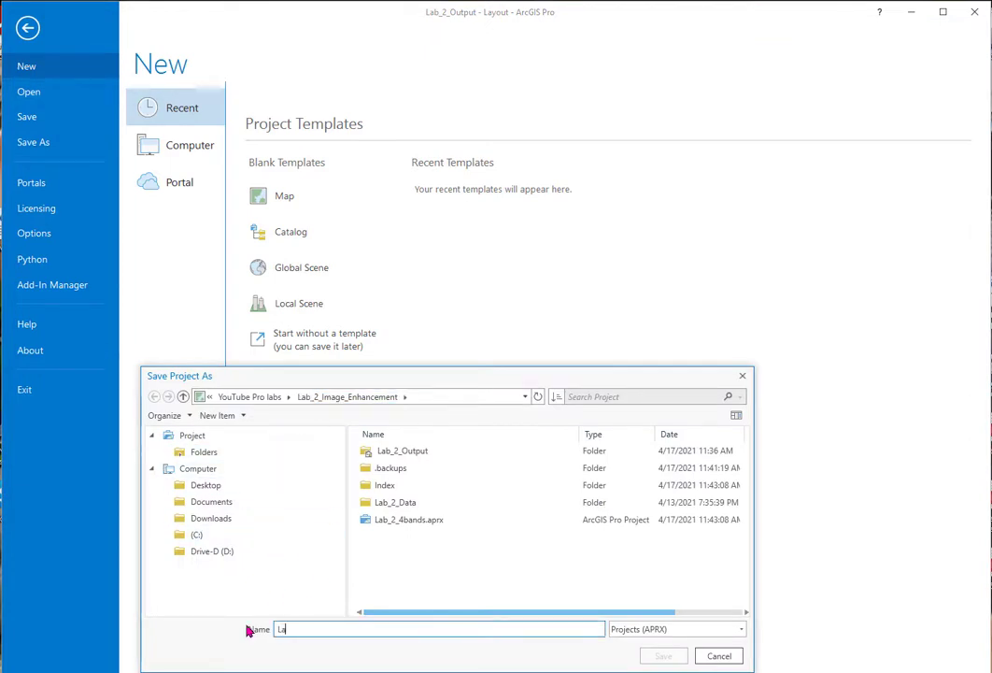
pyautogui.write('b2')
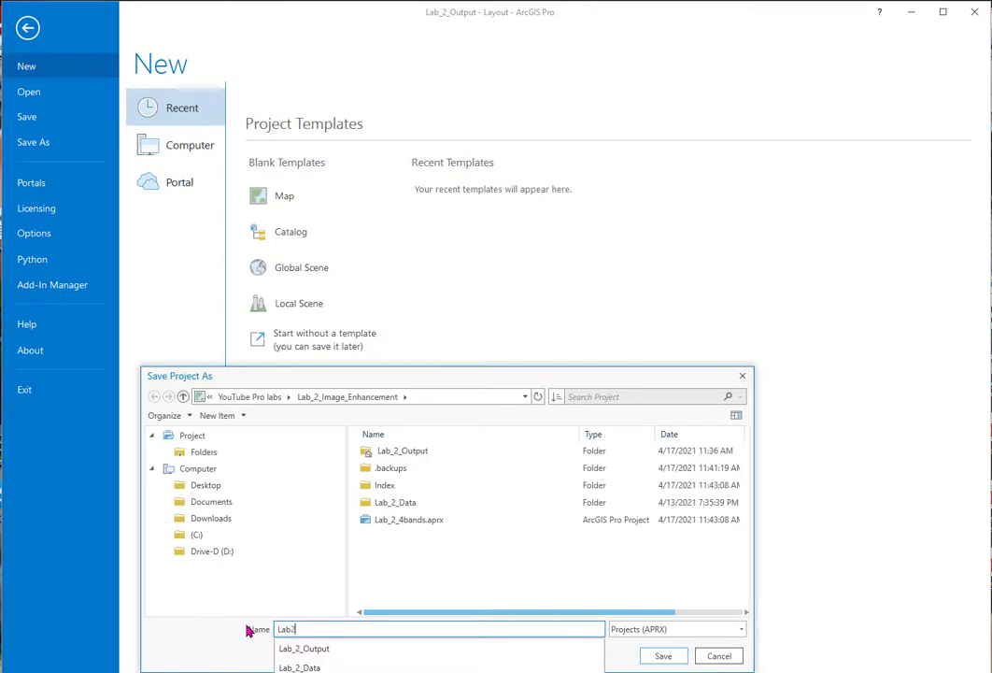
pyautogui.write('_layout1')
pyautogui.click(662, 655)
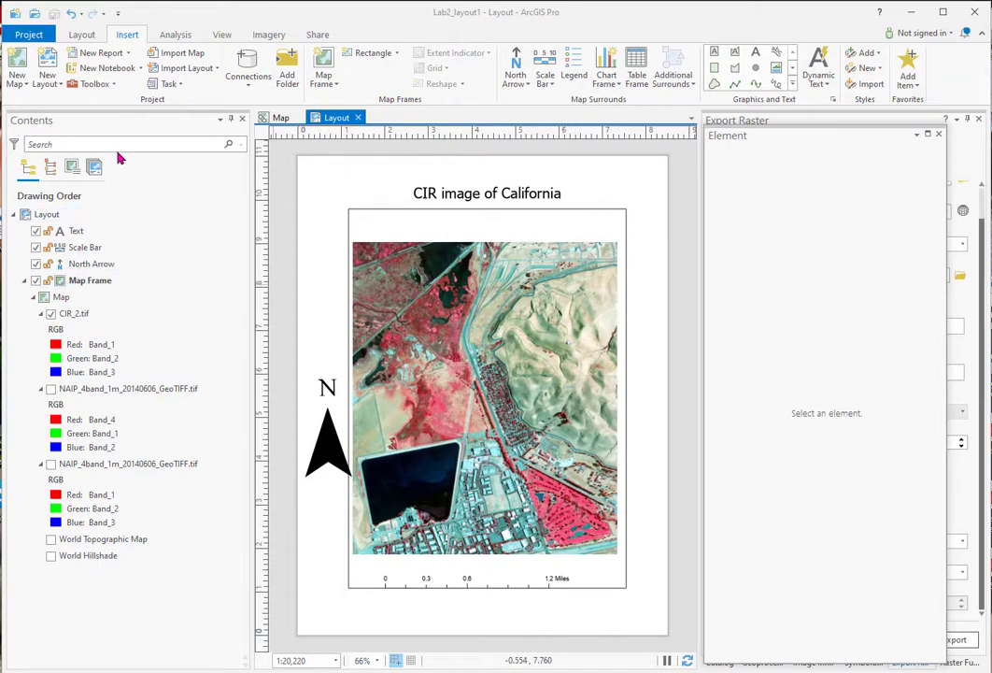
# Step: Activate the map frame, zoom onto the golf course at about 1:6,207, then close activation
pyautogui.click(82, 35)
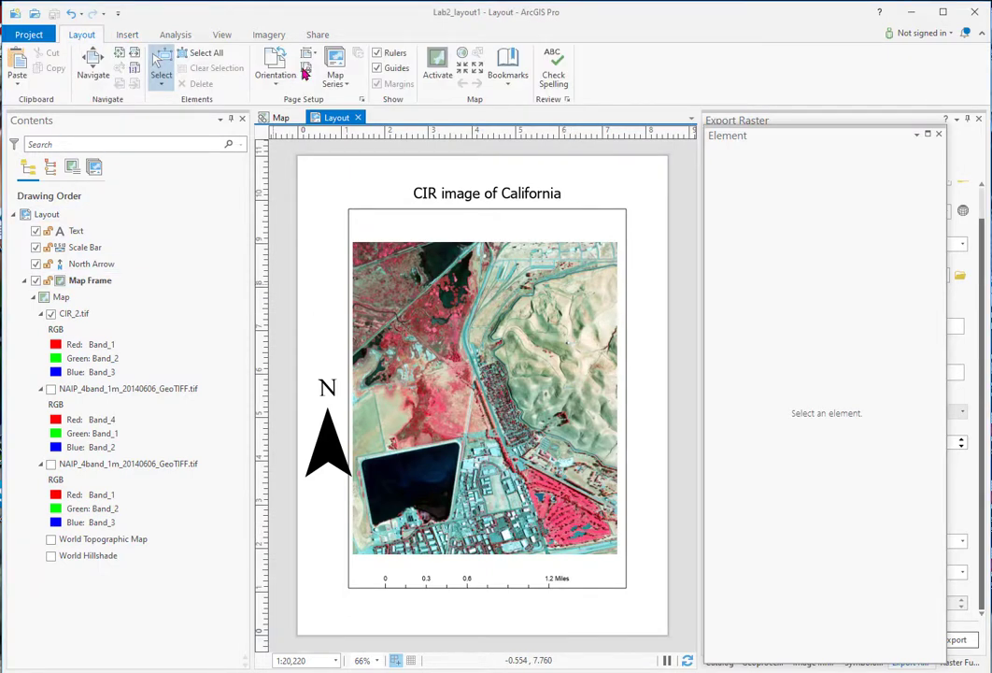
pyautogui.click(437, 61)
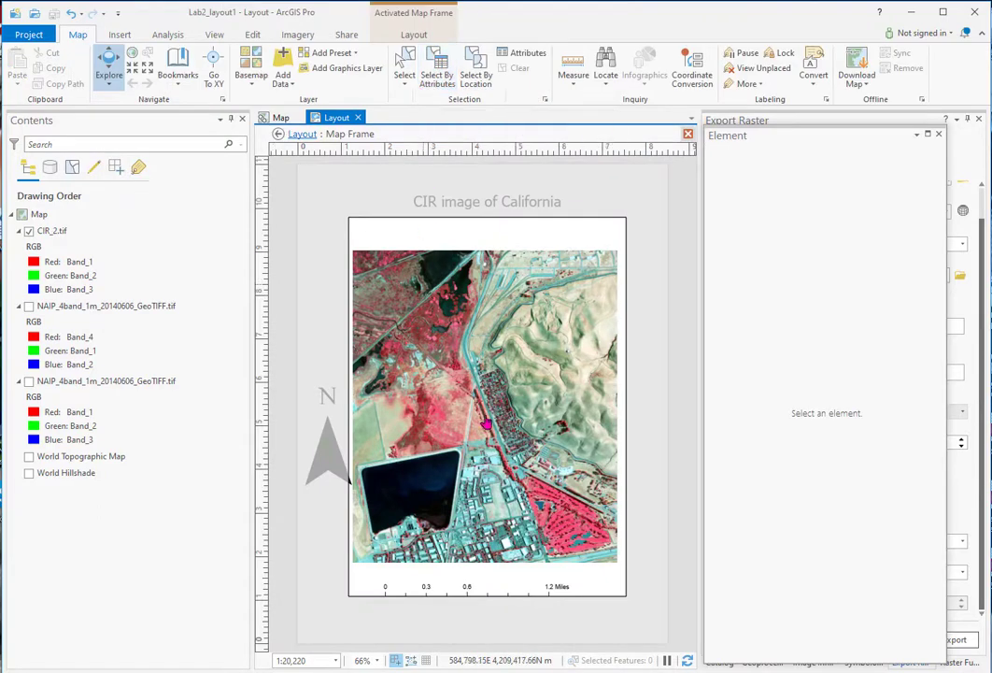
pyautogui.scroll(-2, 478, 404)
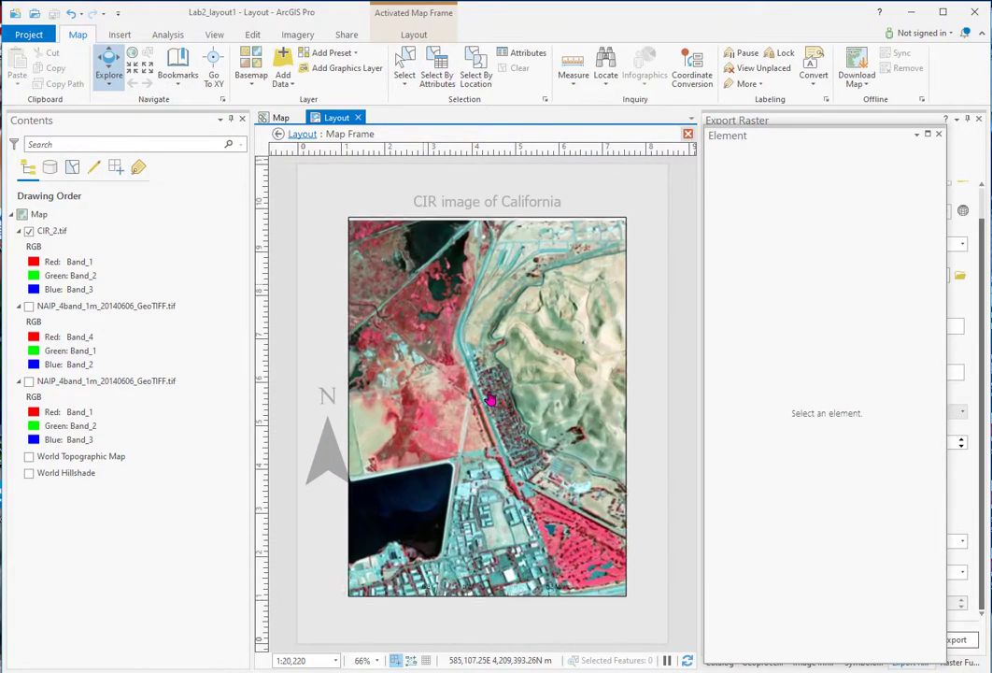
pyautogui.scroll(2, 554, 481)
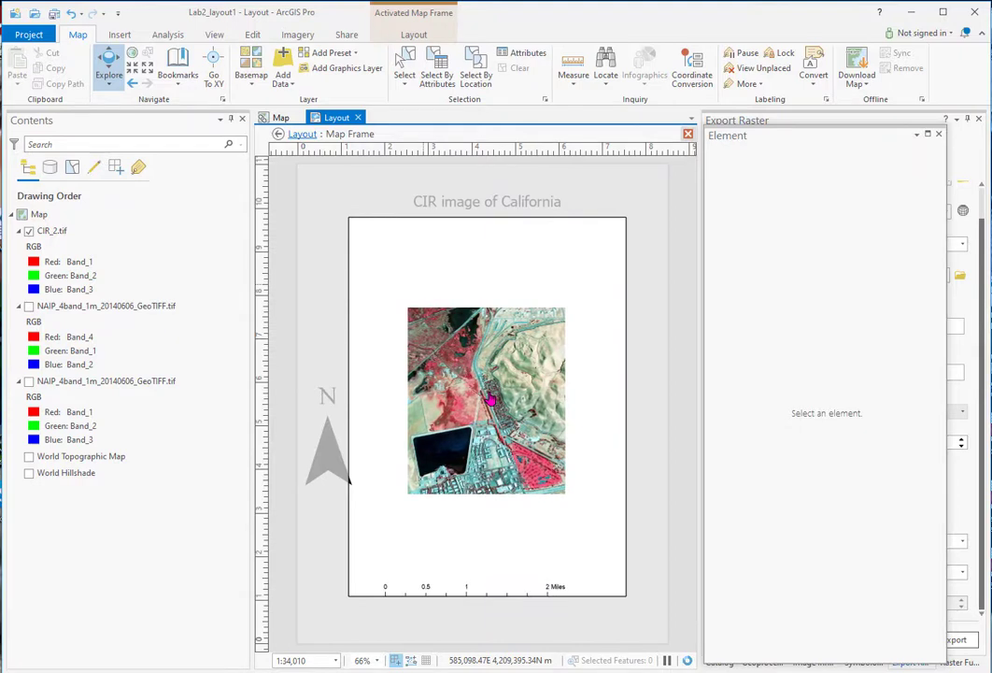
pyautogui.moveTo(530, 459); pyautogui.dragTo(477, 381)
pyautogui.scroll(1, 476, 381)
pyautogui.scroll(4, 473, 383)
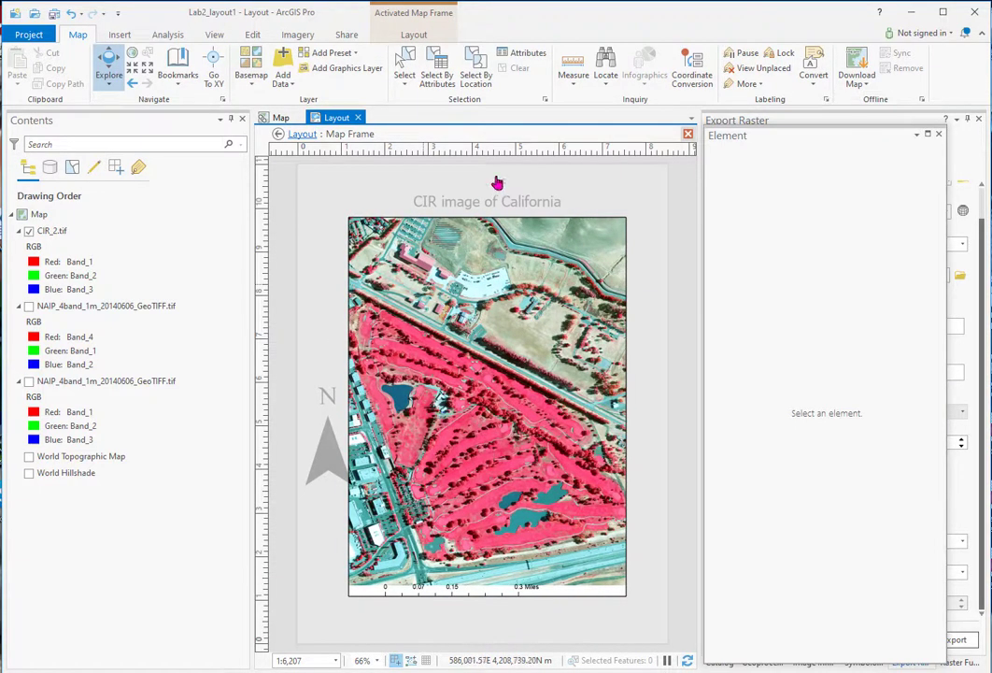
pyautogui.click(414, 36)
pyautogui.click(98, 71)
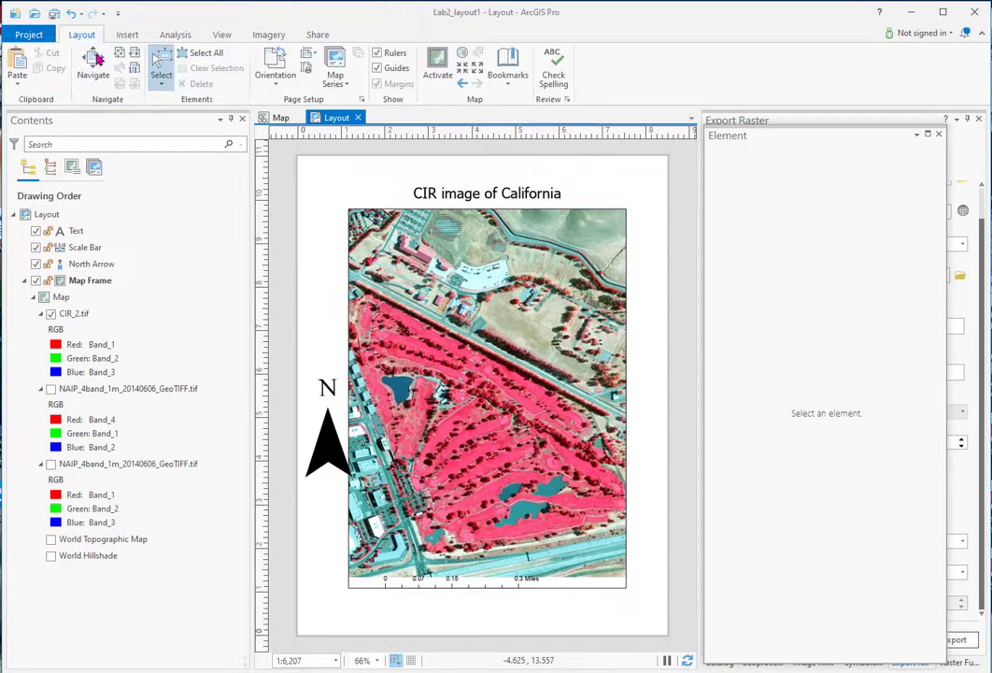
# Step: Drag the scale bar down below the map frame
pyautogui.click(463, 581)
pyautogui.moveTo(463, 582); pyautogui.dragTo(470, 605)
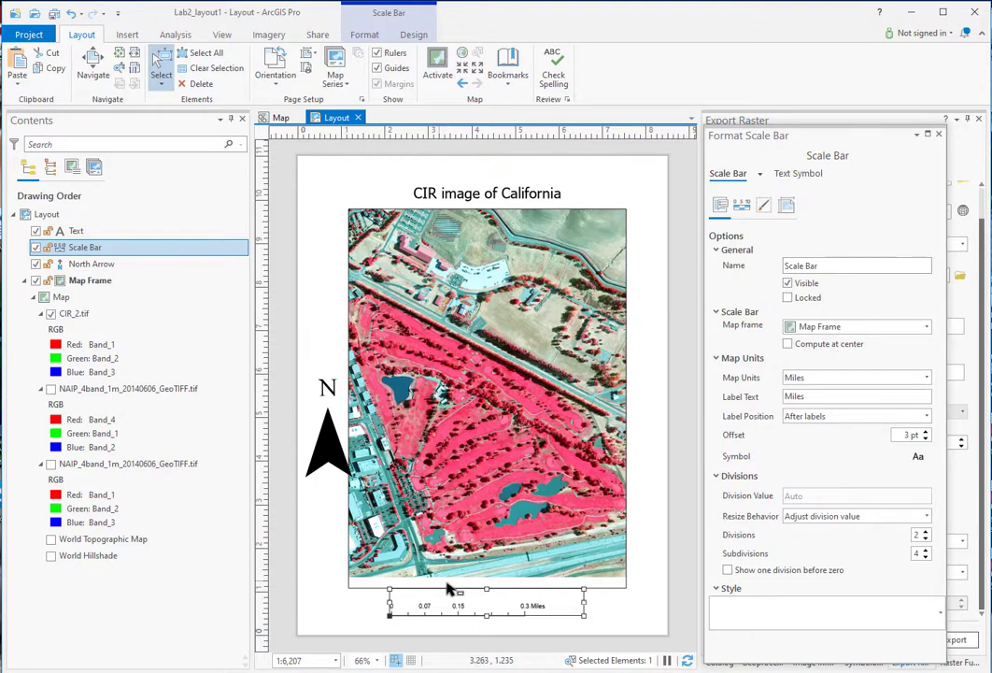
pyautogui.click(644, 557)
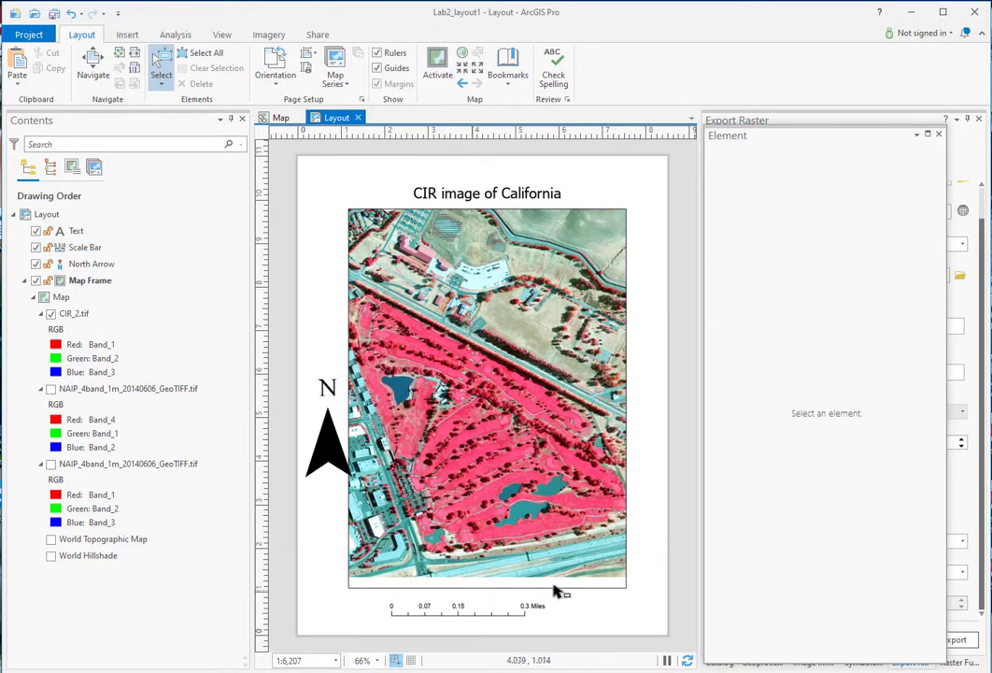
# Step: Re-activate the map frame and pan the golf course slightly lower, then close activation
pyautogui.doubleClick(475, 430)
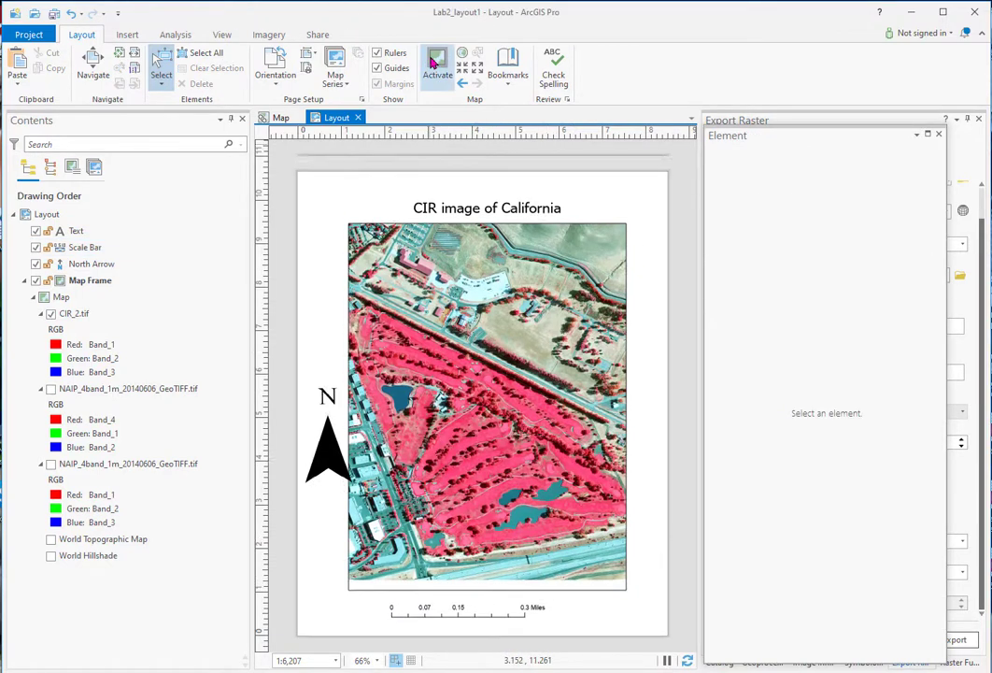
pyautogui.moveTo(475, 431); pyautogui.dragTo(475, 451)
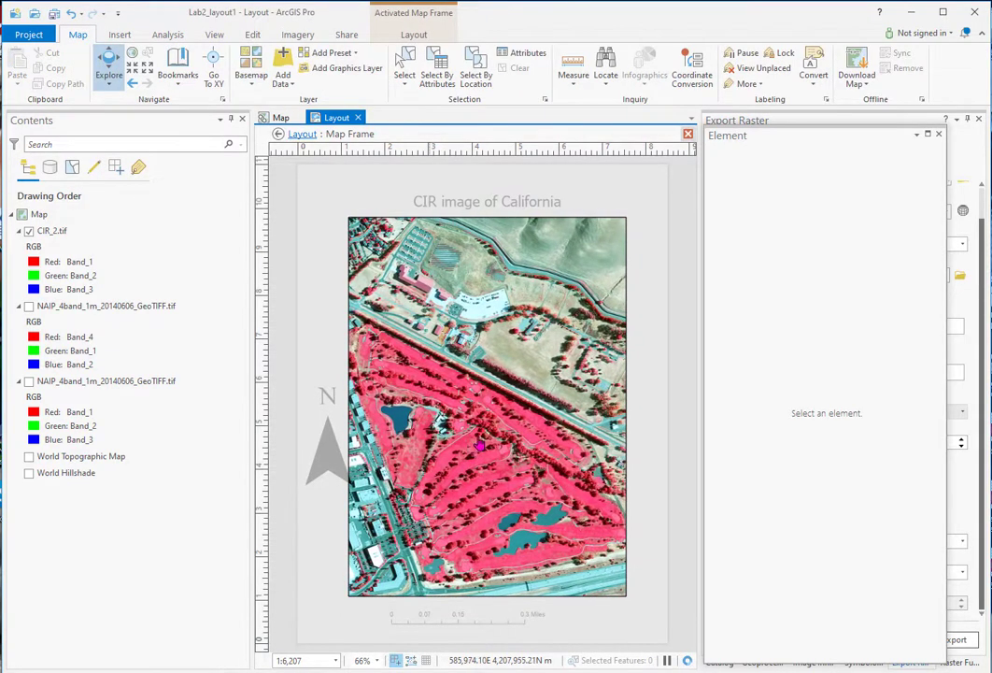
pyautogui.click(413, 35)
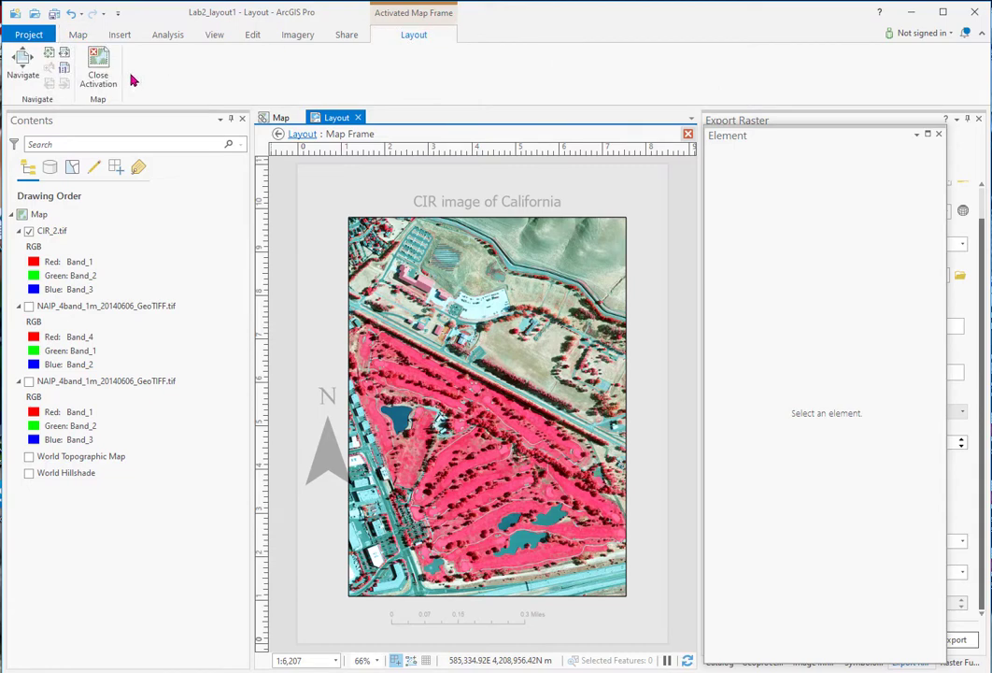
pyautogui.click(98, 65)
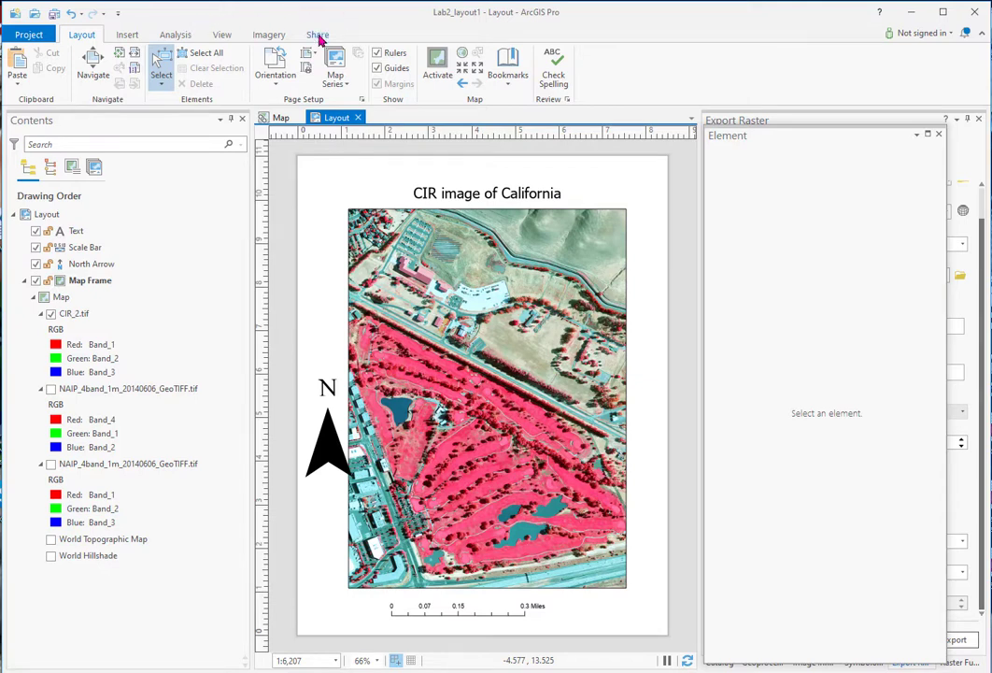
# Step: Set up the layout export as JPEG file CIR-map.jpg at quality 95 and 300 DPI
pyautogui.click(318, 36)
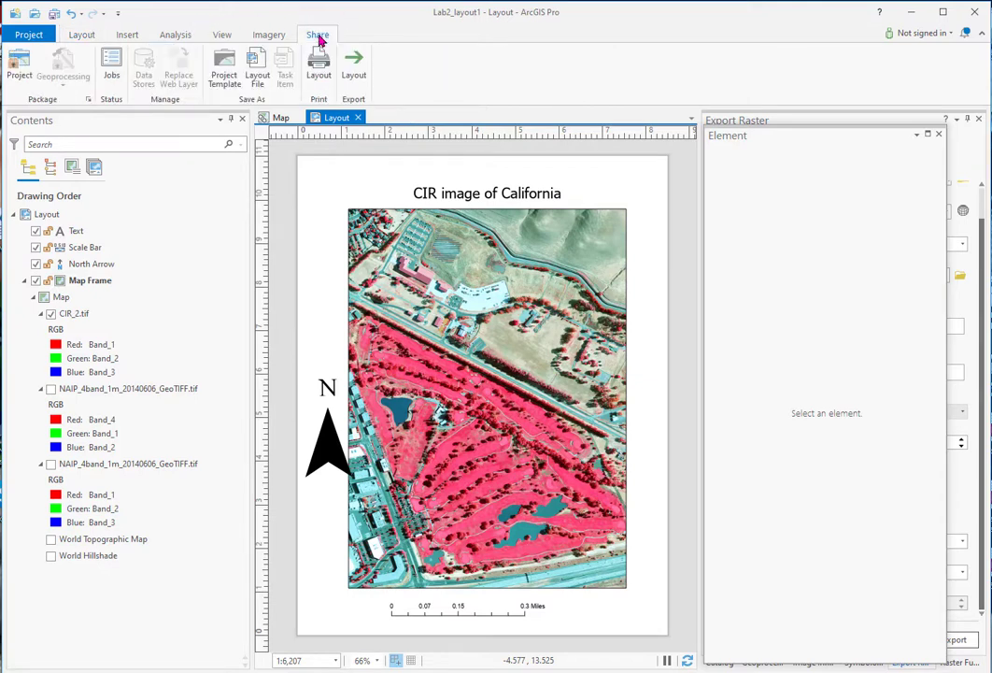
pyautogui.click(353, 70)
pyautogui.moveTo(988, 173); pyautogui.dragTo(773, 176)
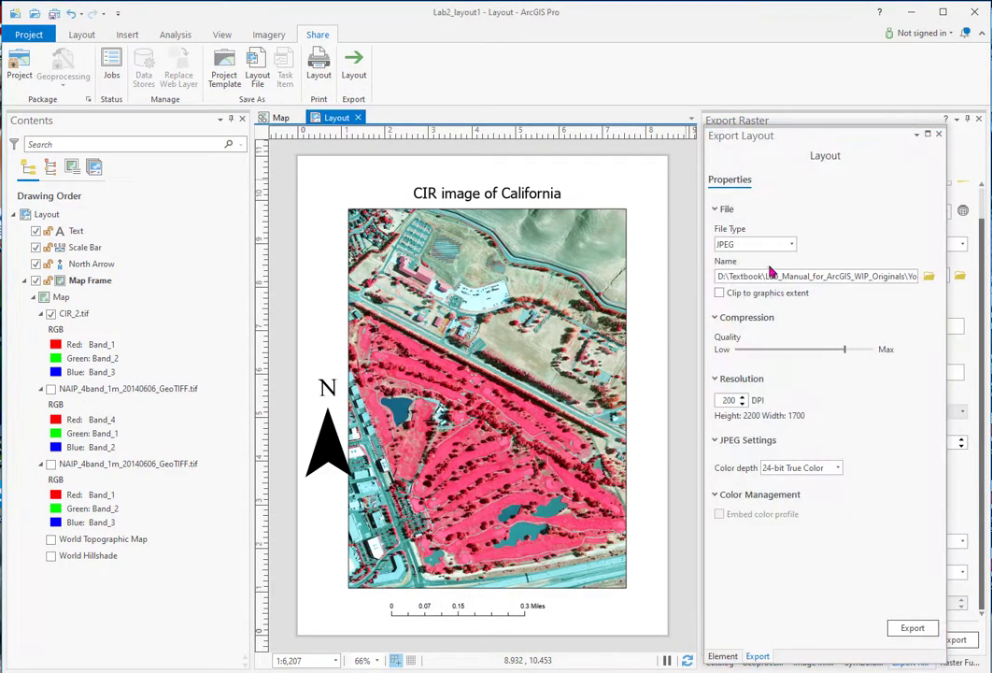
pyautogui.moveTo(766, 275); pyautogui.dragTo(950, 280)
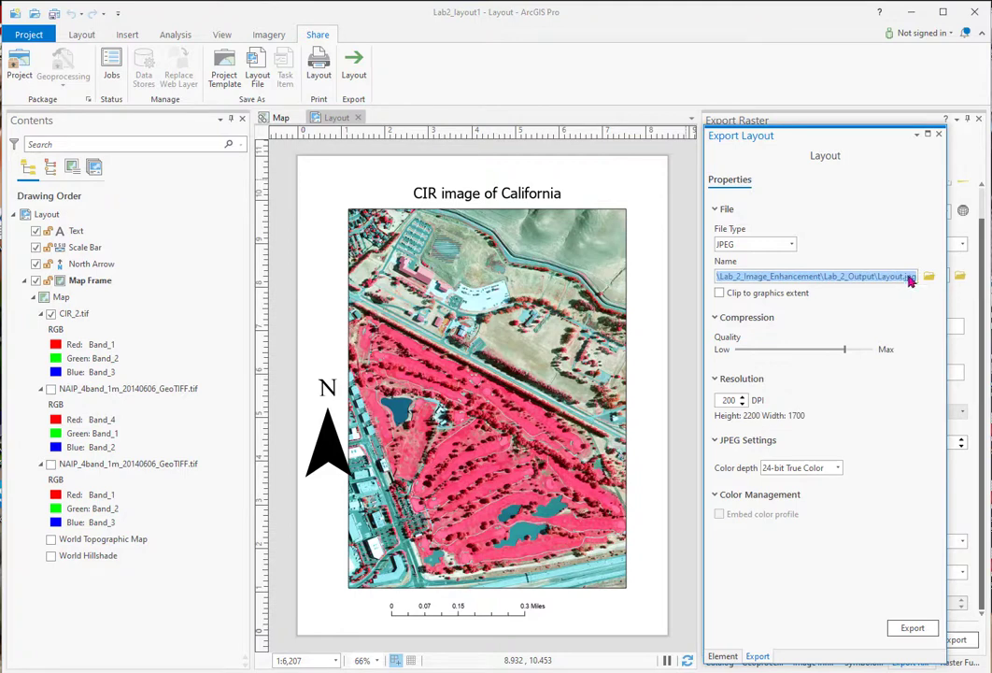
pyautogui.click(899, 276)
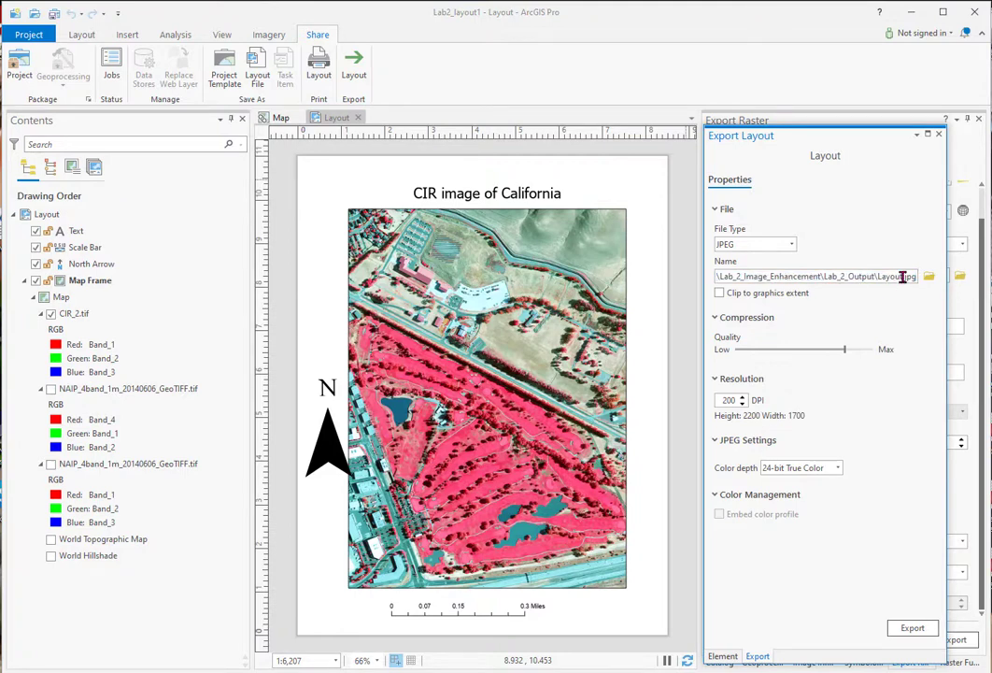
pyautogui.press('BackSpace')
pyautogui.press('BackSpace')
pyautogui.press('BackSpace')
pyautogui.press('BackSpace')
pyautogui.press('BackSpace')
pyautogui.press('BackSpace')
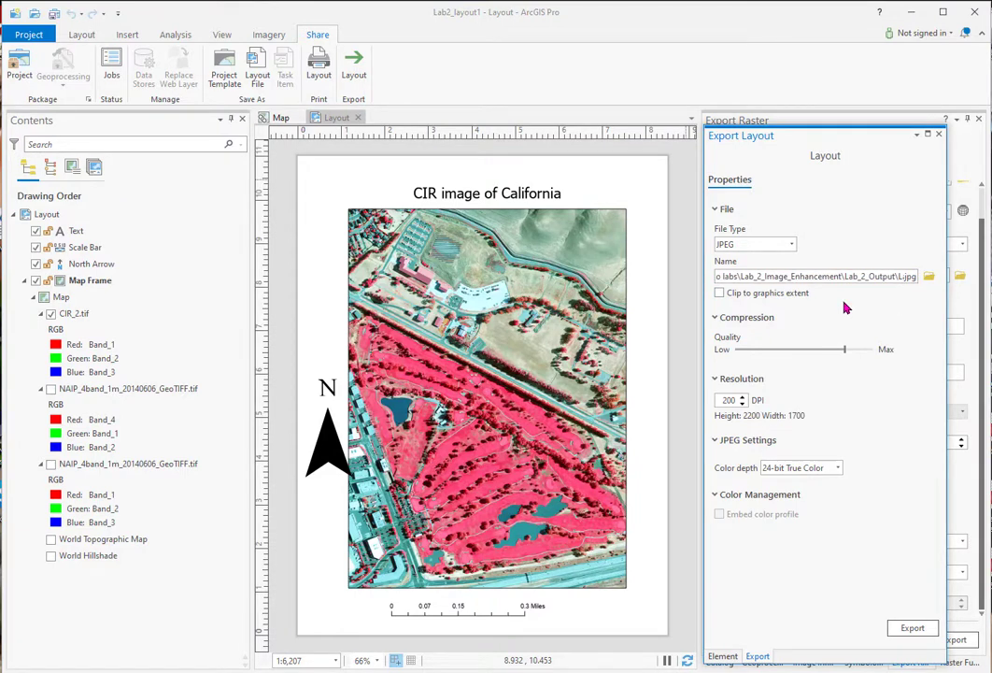
pyautogui.write('CIR-map')
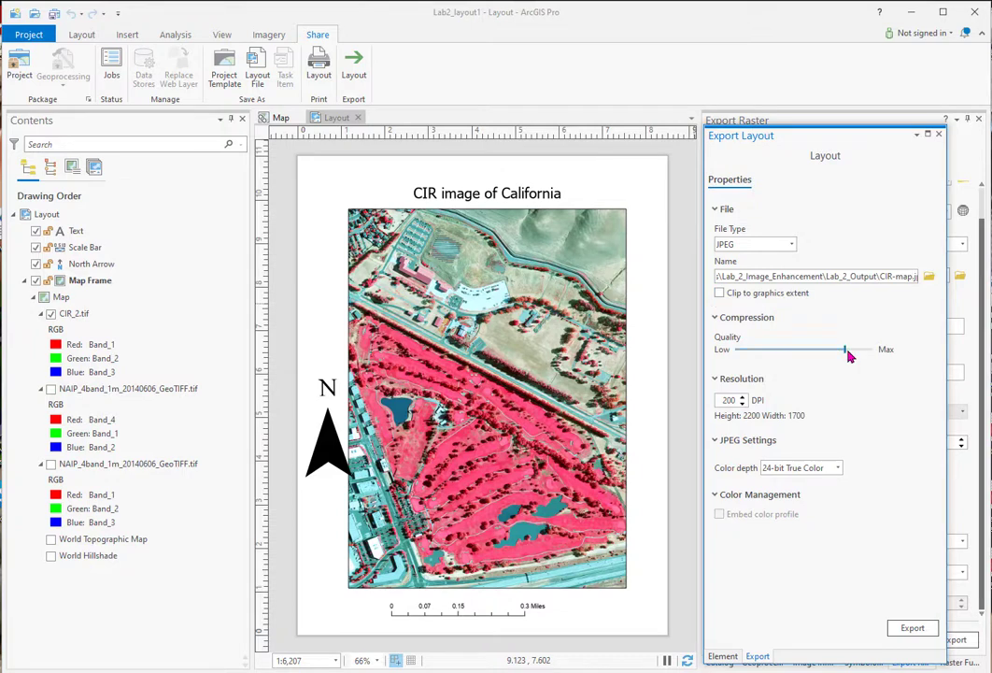
pyautogui.moveTo(845, 352); pyautogui.dragTo(861, 354)
pyautogui.moveTo(861, 353); pyautogui.dragTo(859, 353)
pyautogui.write('300')
# Step: Start exporting the CIR layout to CIR-map.jpg
pyautogui.click(913, 628)
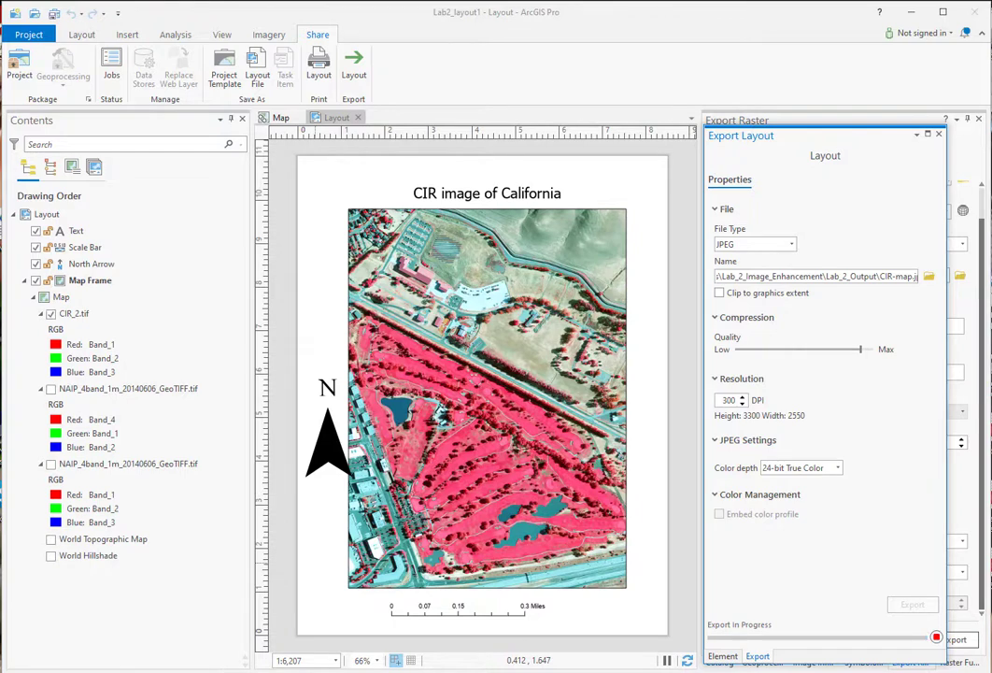